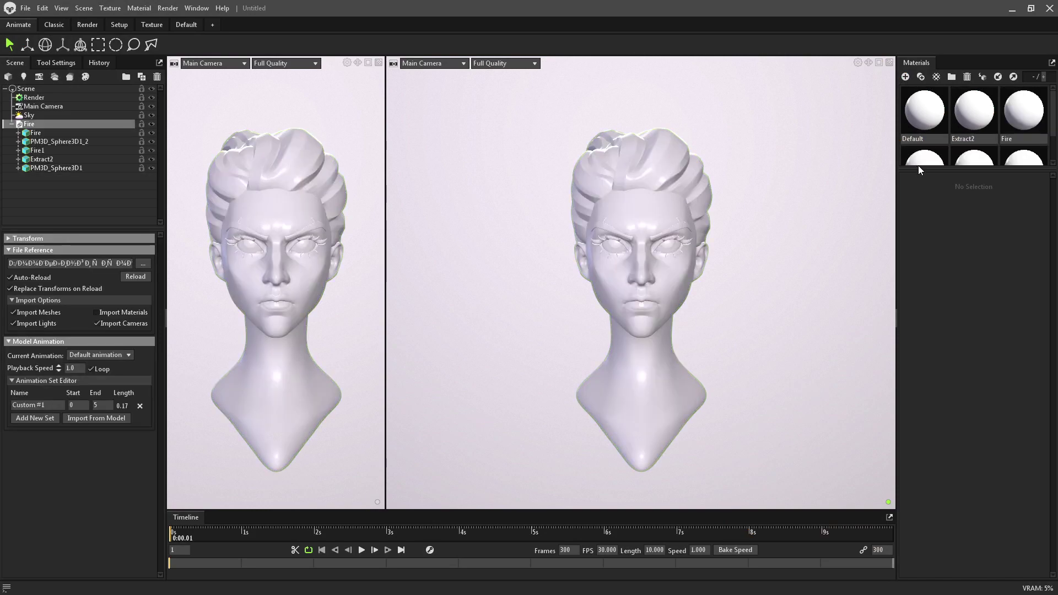
Step: Apply the Default material to the bust and switch its albedo to vertex colour
left_click_drag(915, 171, 915, 241)
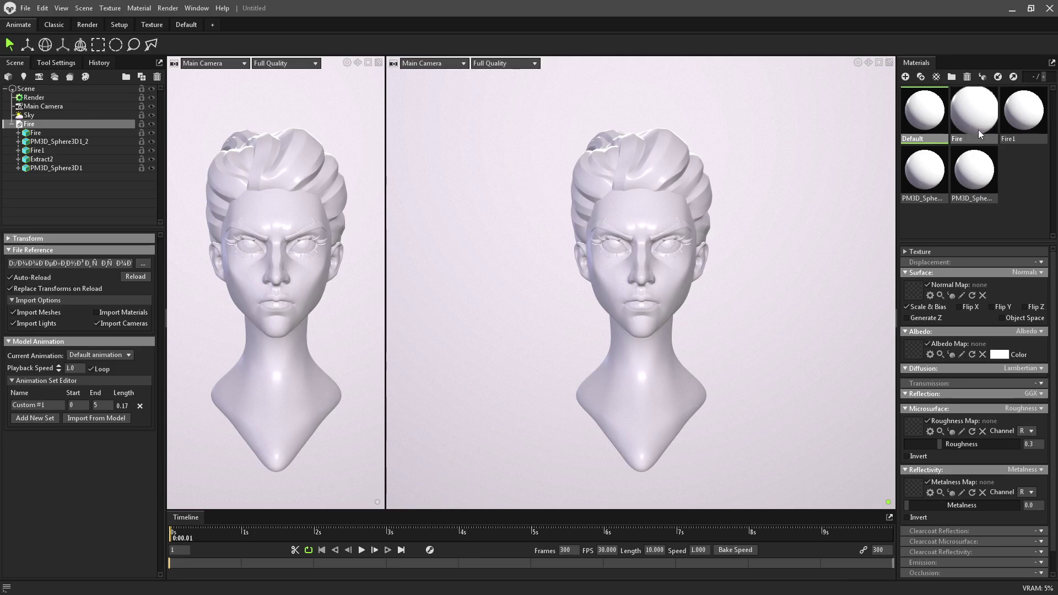
left_click_drag(925, 116, 656, 287)
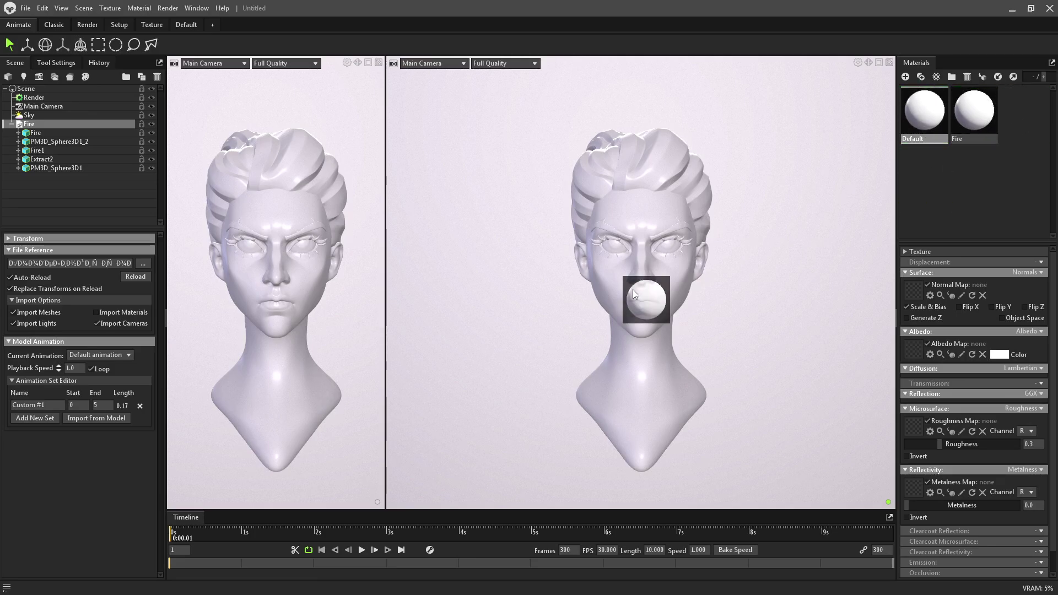
left_click(1026, 331)
left_click(1024, 364)
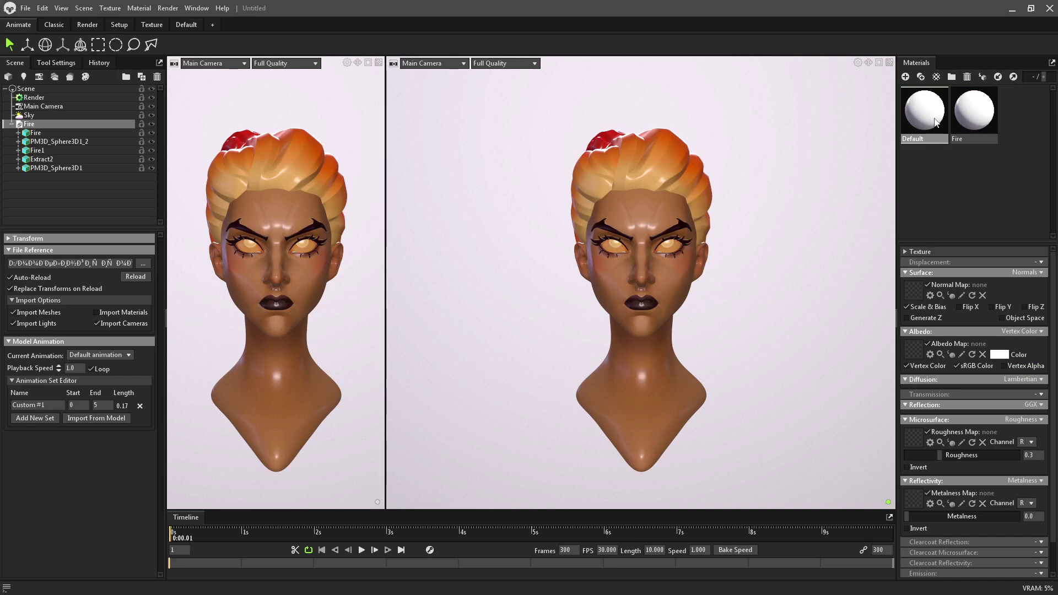
Step: Set roughness to 0.485, apply Fire to the hair, and give Fire vertex-colour albedo
left_click_drag(940, 455, 960, 456)
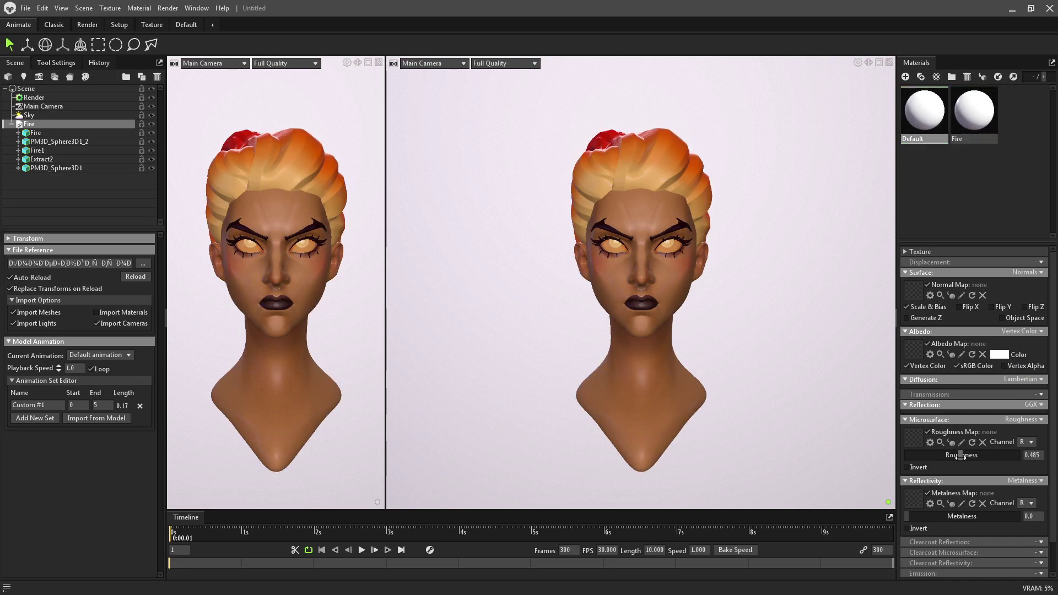
mouse_move(974, 111)
left_mouse_down()
mouse_move(808, 247)
mouse_move(696, 259)
left_mouse_up()
left_click(1027, 331)
left_click(1020, 353)
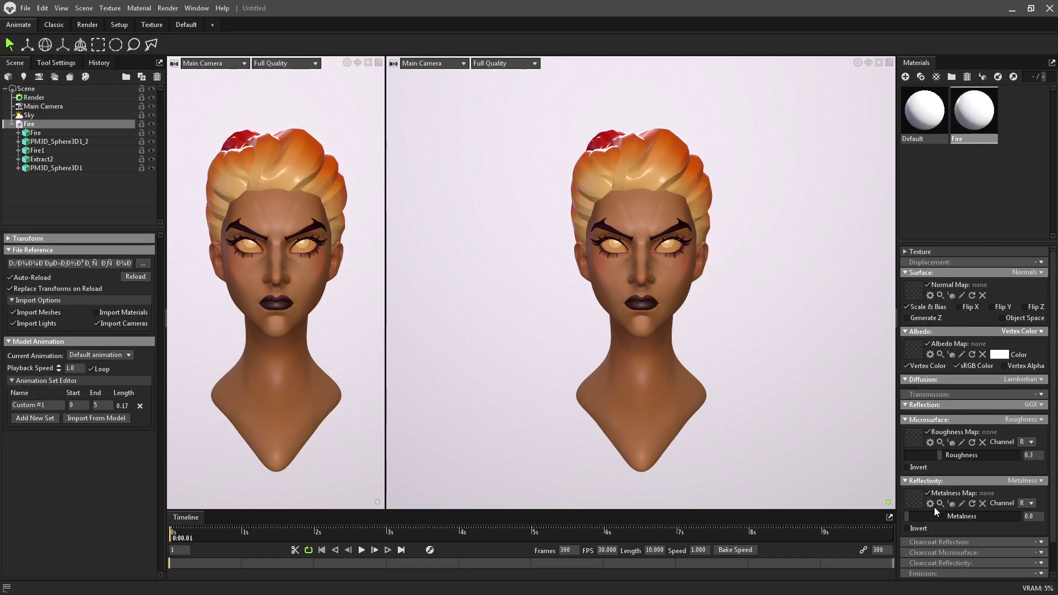
Step: Make Fire emissive with orange colour ff8f23 at intensity 1.177
scroll(935, 512, "down", 1)
left_click(1036, 540)
left_click(1020, 559)
scroll(1005, 515, "down", 2)
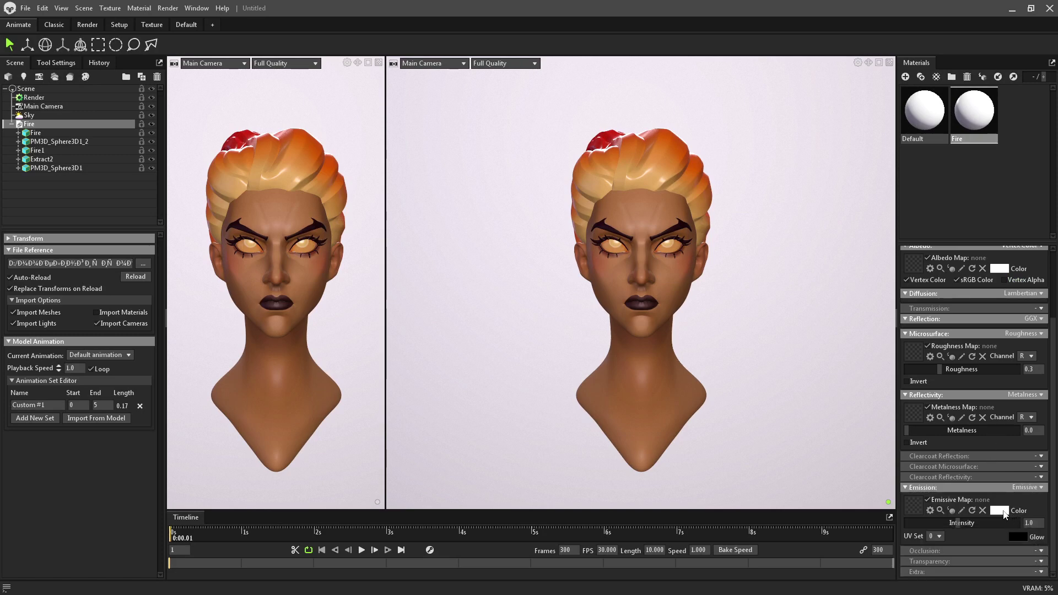
left_click(1003, 512)
left_click(402, 375)
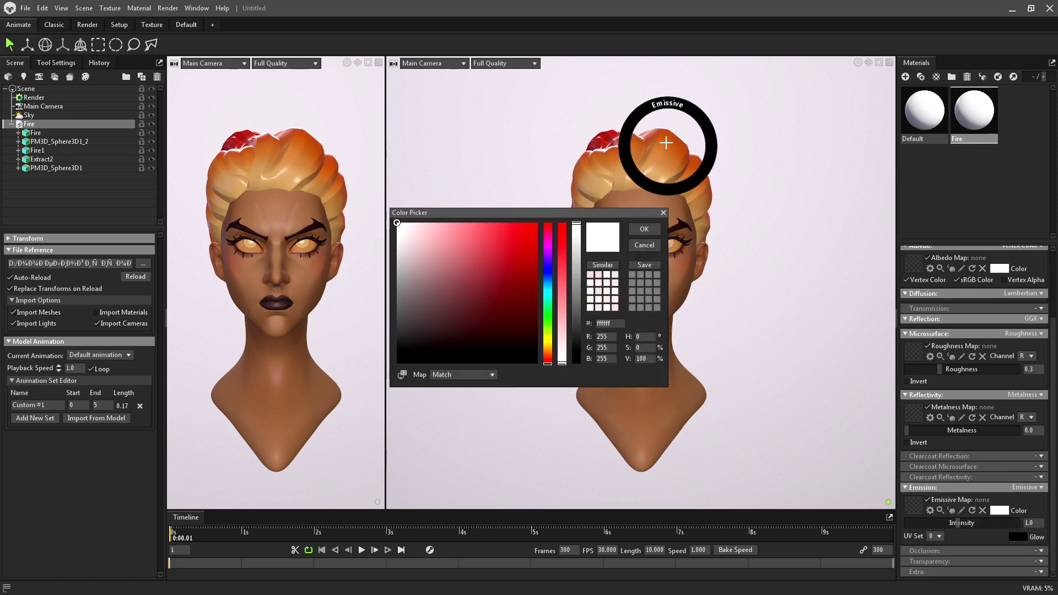
left_click(597, 163)
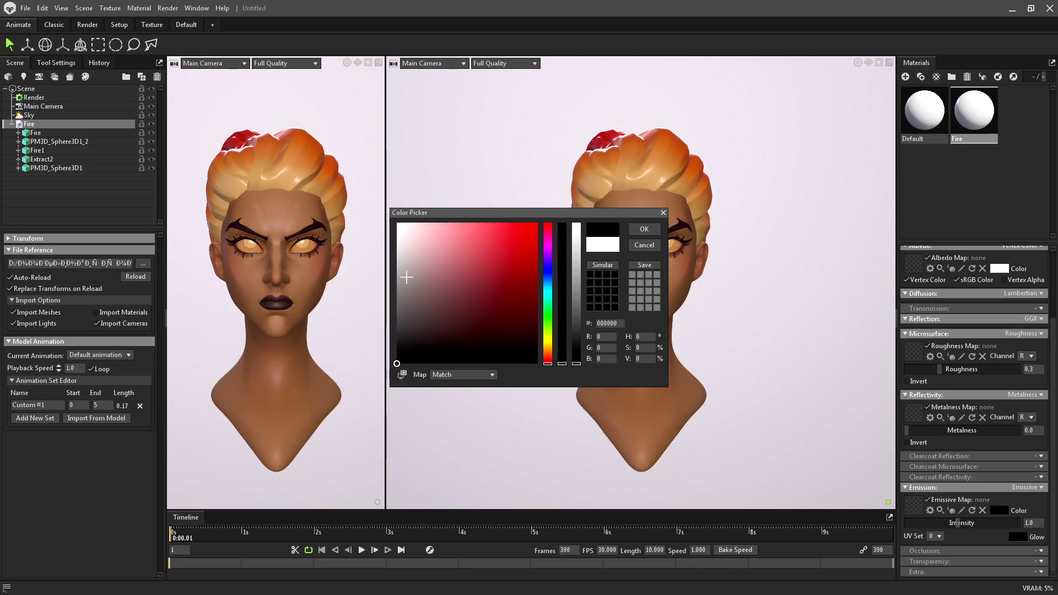
left_click_drag(545, 358, 547, 353)
left_click_drag(535, 240, 521, 226)
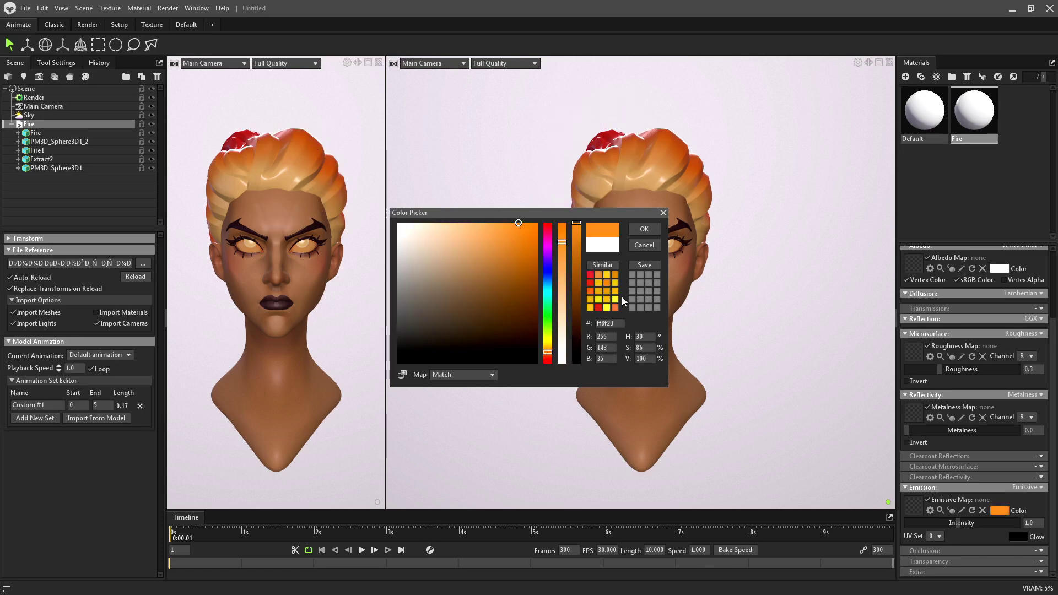
left_click(644, 229)
left_click_drag(959, 523, 962, 524)
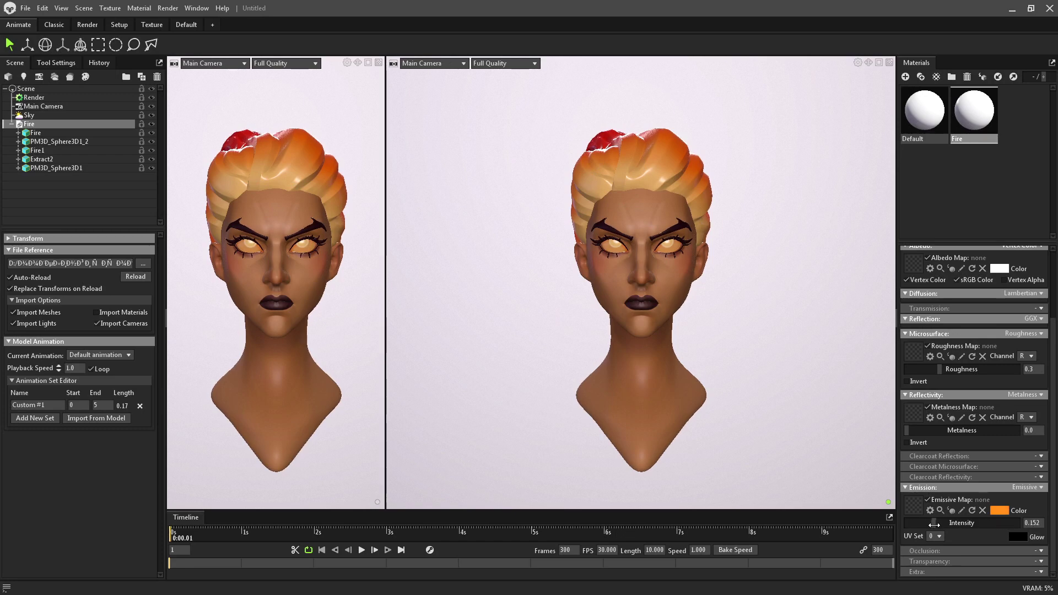
left_click(30, 115)
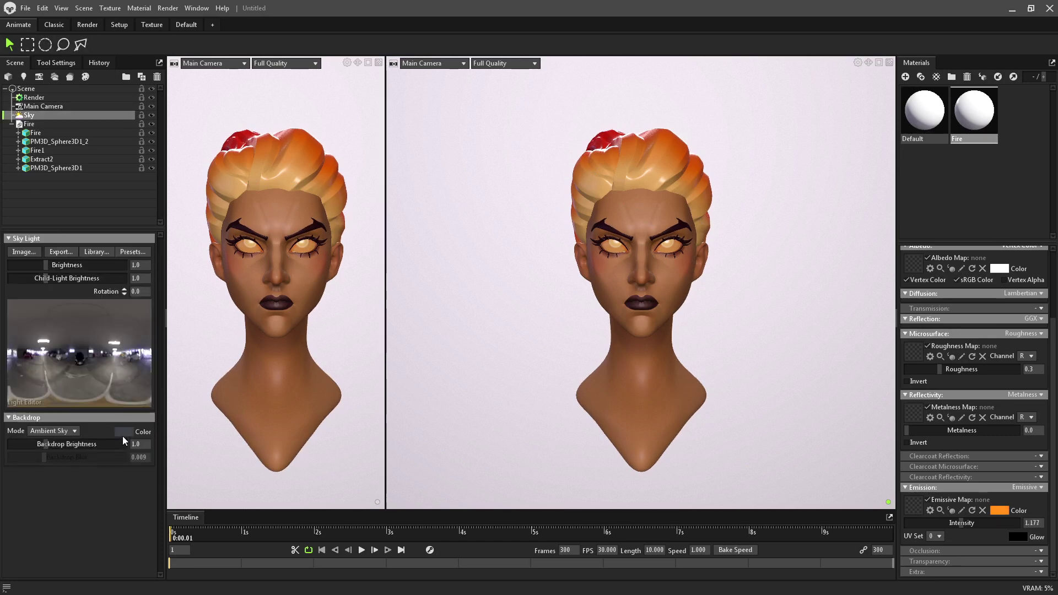
Step: Set the backdrop mode to Color and the sky light brightness to 0
left_click(53, 431)
left_click(47, 441)
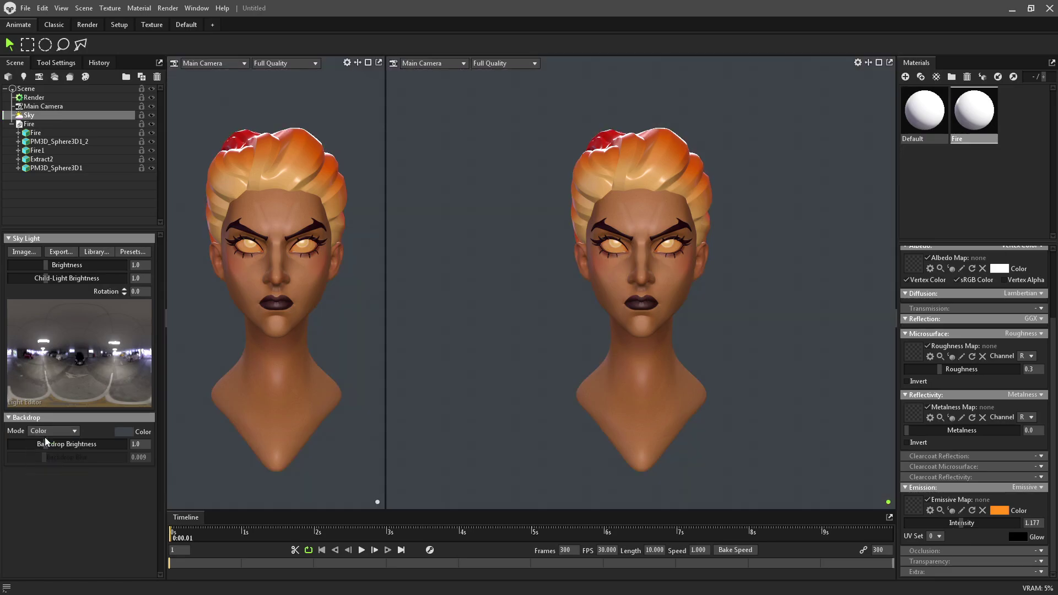
left_click_drag(45, 265, 7, 264)
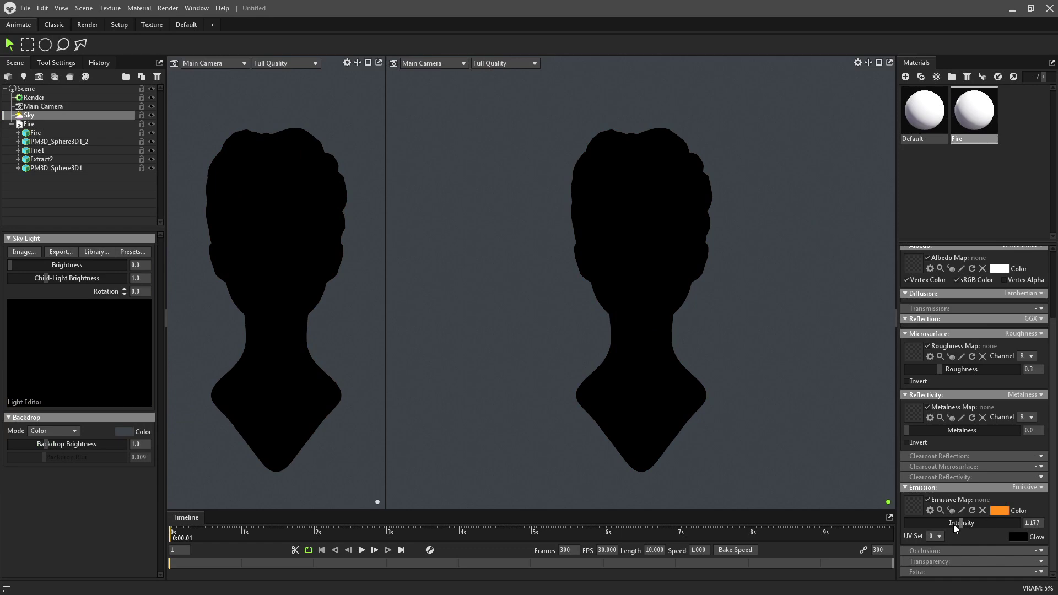
Step: Reapply Fire to the head with orange glow f79022 and emission intensity 0.04
left_click_drag(961, 523, 1021, 523)
left_click_drag(974, 110, 605, 251)
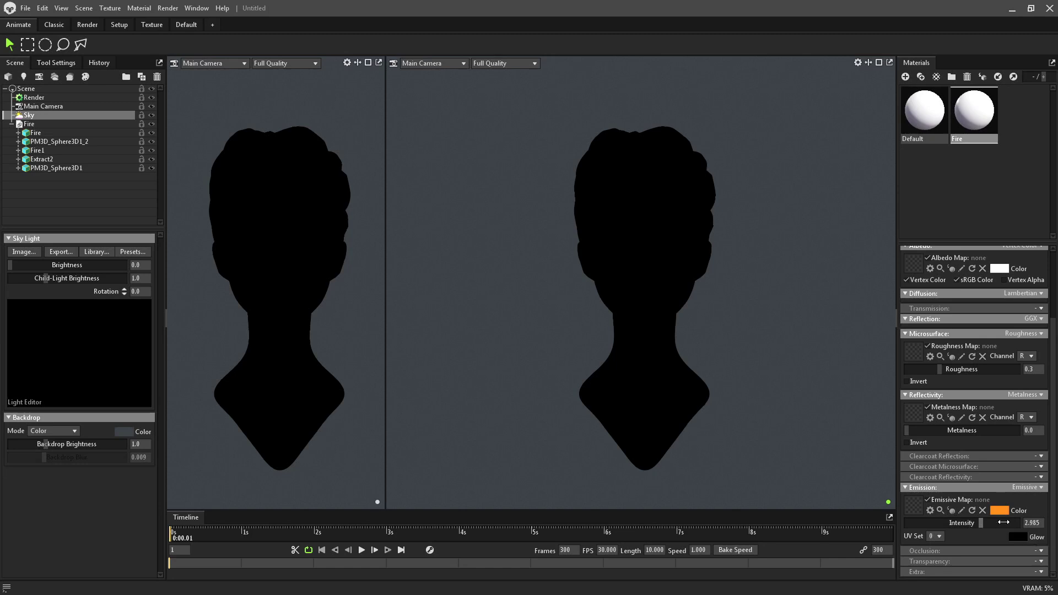
left_click_drag(970, 523, 962, 523)
left_click(1017, 537)
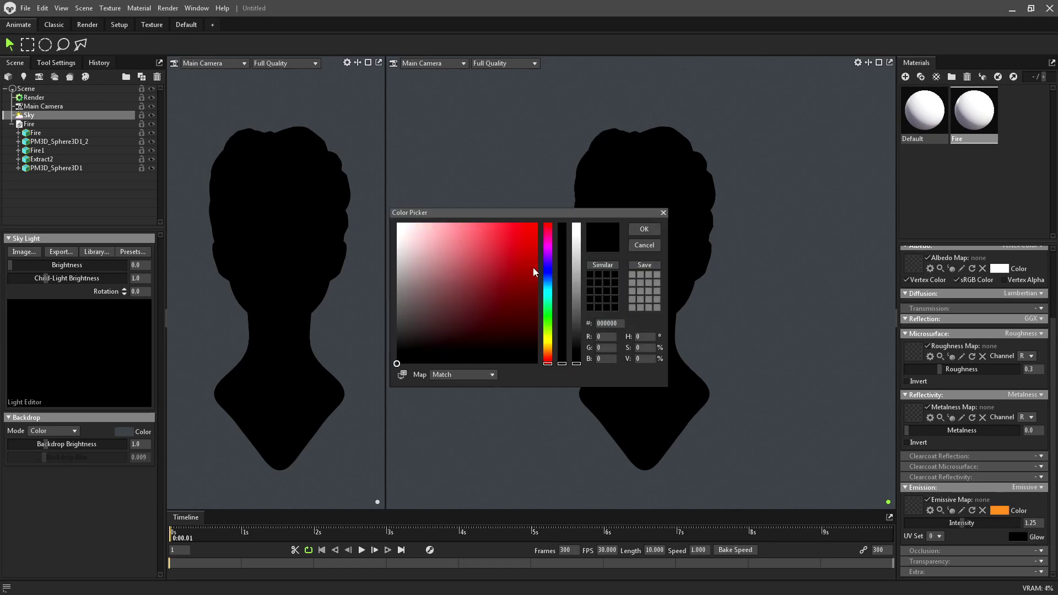
left_click(548, 351)
left_click(519, 227)
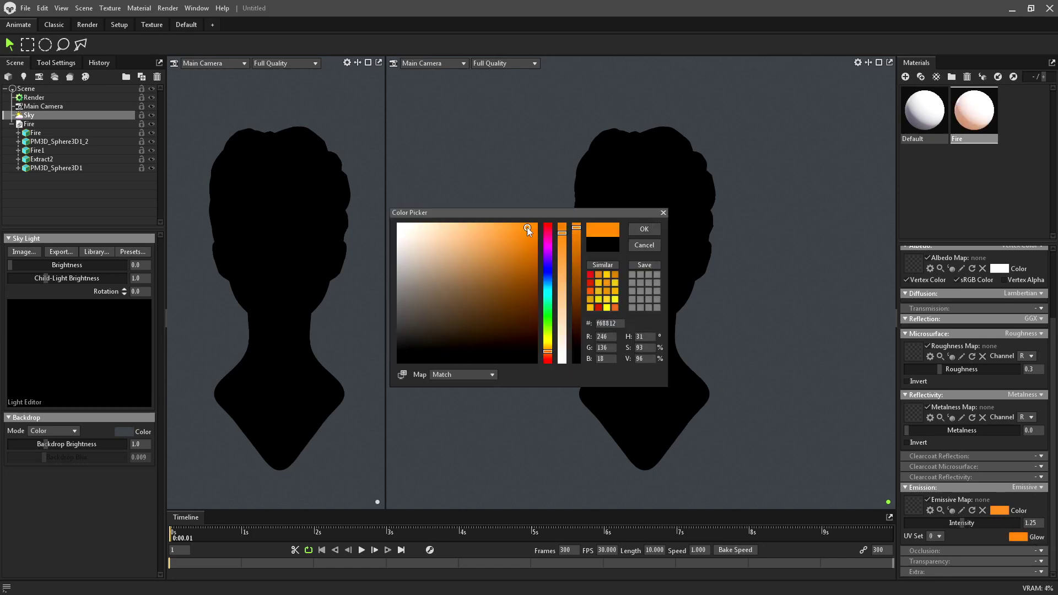
left_click(632, 231)
left_click_drag(961, 523, 925, 512)
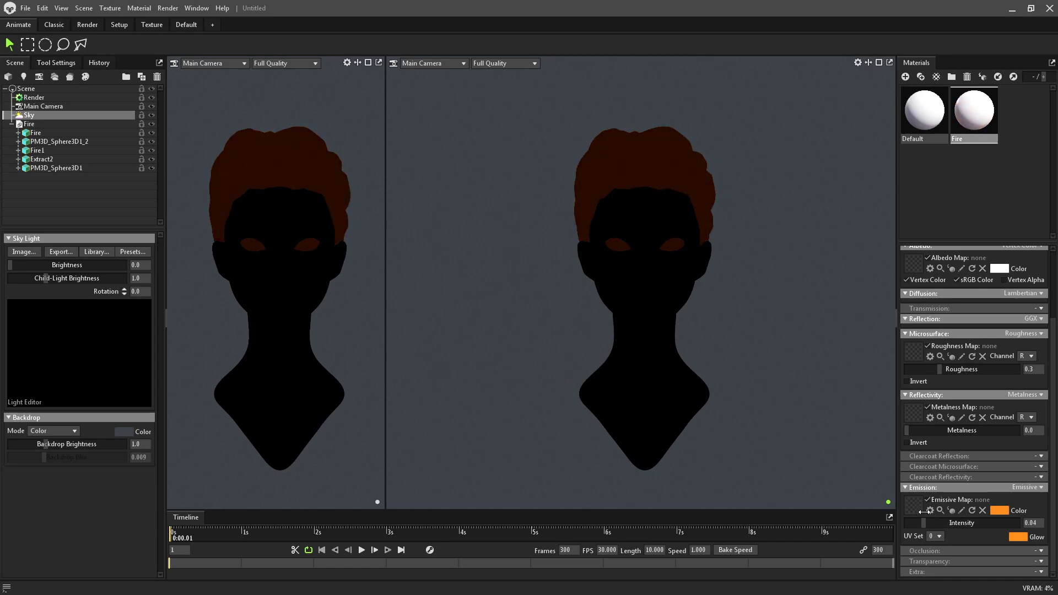
left_click_drag(385, 236, 601, 253)
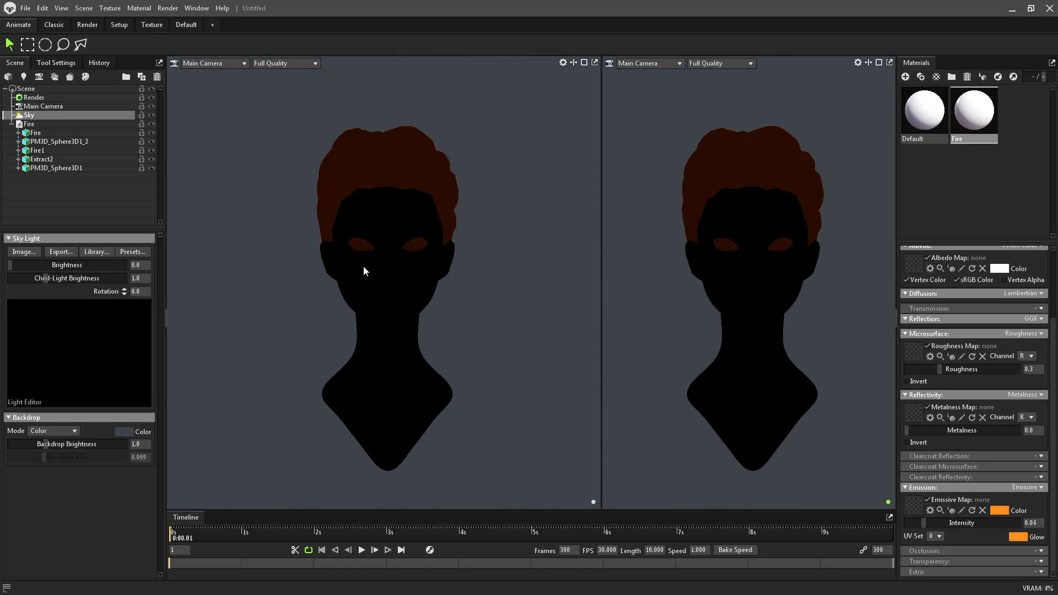
Step: Duplicate the main camera and view the bust through Main Camera 1 on the left
right_click(38, 107)
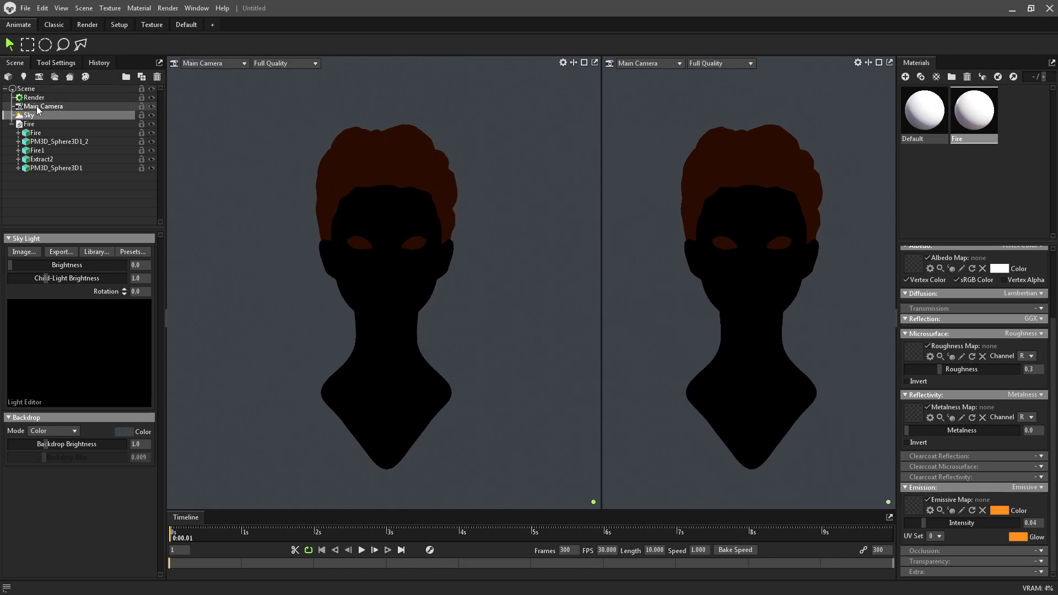
left_click(55, 119)
left_click(213, 65)
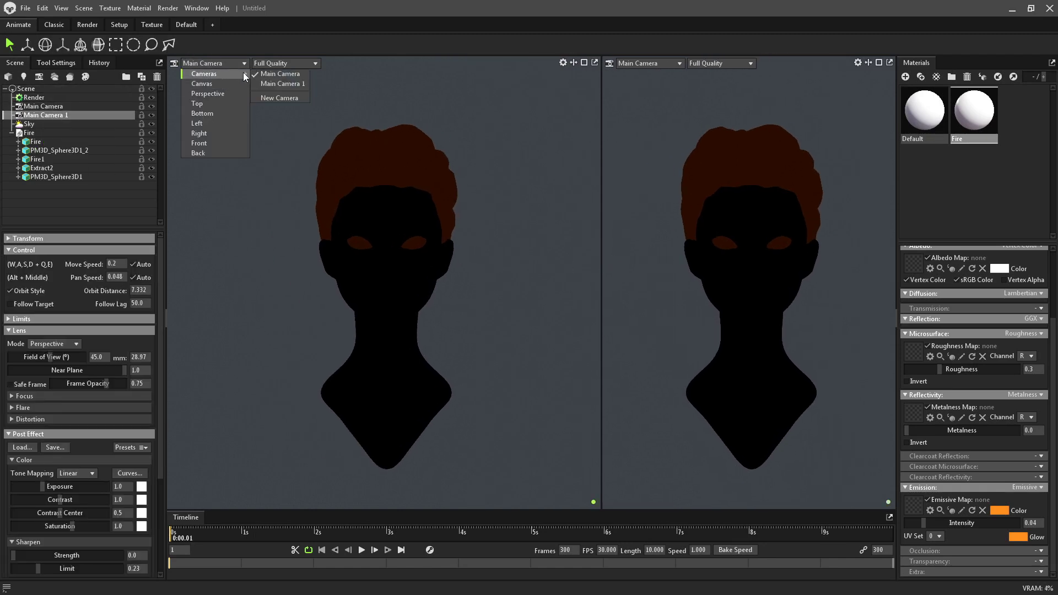
left_click(286, 97)
scroll(357, 274, "down", 10)
mouse_move(357, 275)
left_mouse_down()
mouse_move(382, 371)
mouse_move(338, 367)
left_mouse_up()
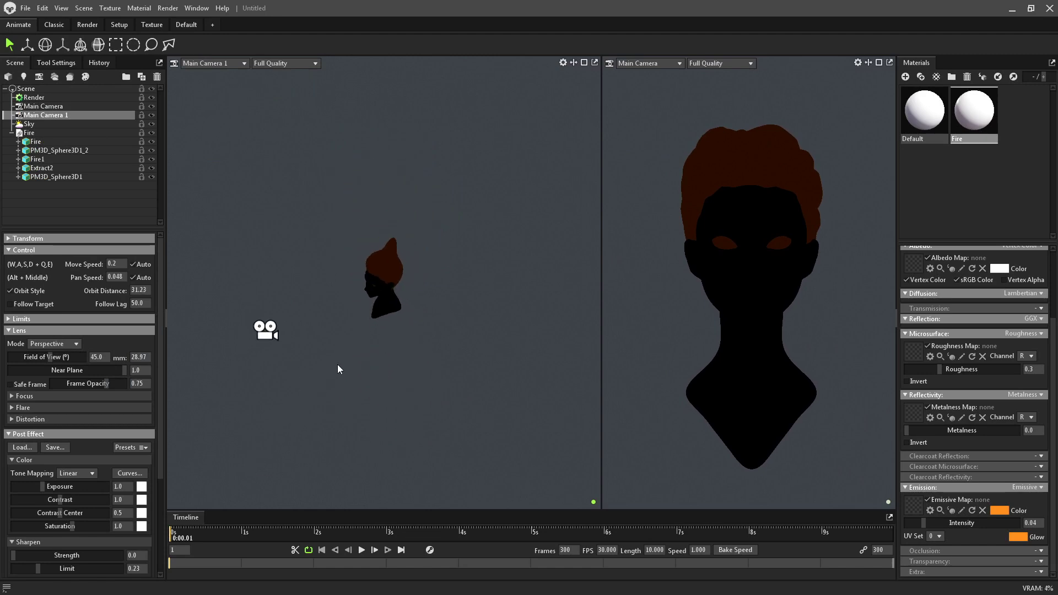
Step: Add a spot light with brightness 5.481 lighting the bust from one side
left_click(23, 76)
scroll(339, 303, "up", 3)
scroll(356, 302, "up", 3)
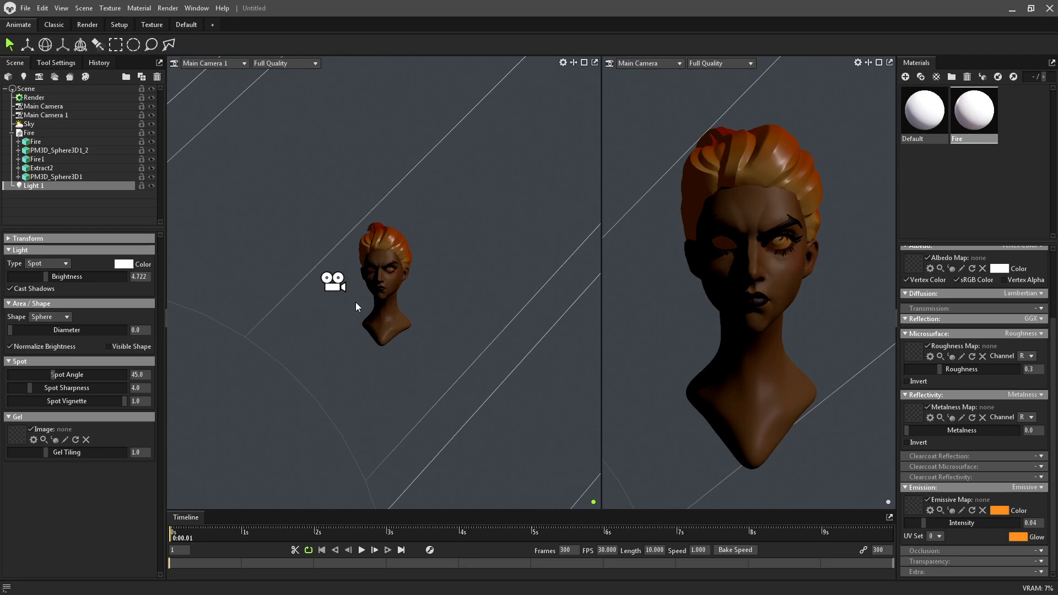
scroll(364, 267, "up", 3)
left_click_drag(9, 279, 55, 288)
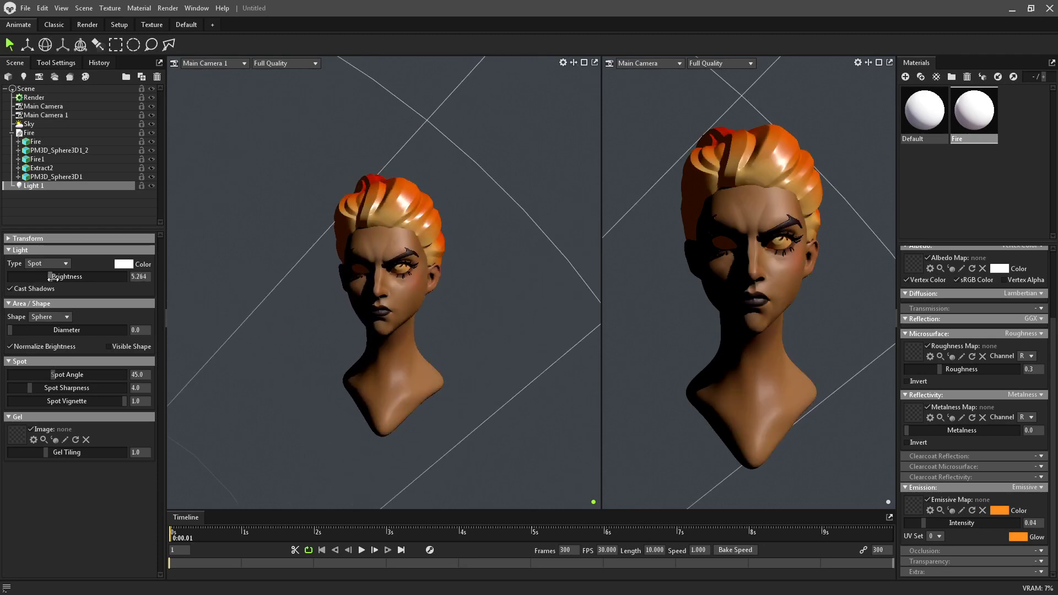
left_click(432, 582)
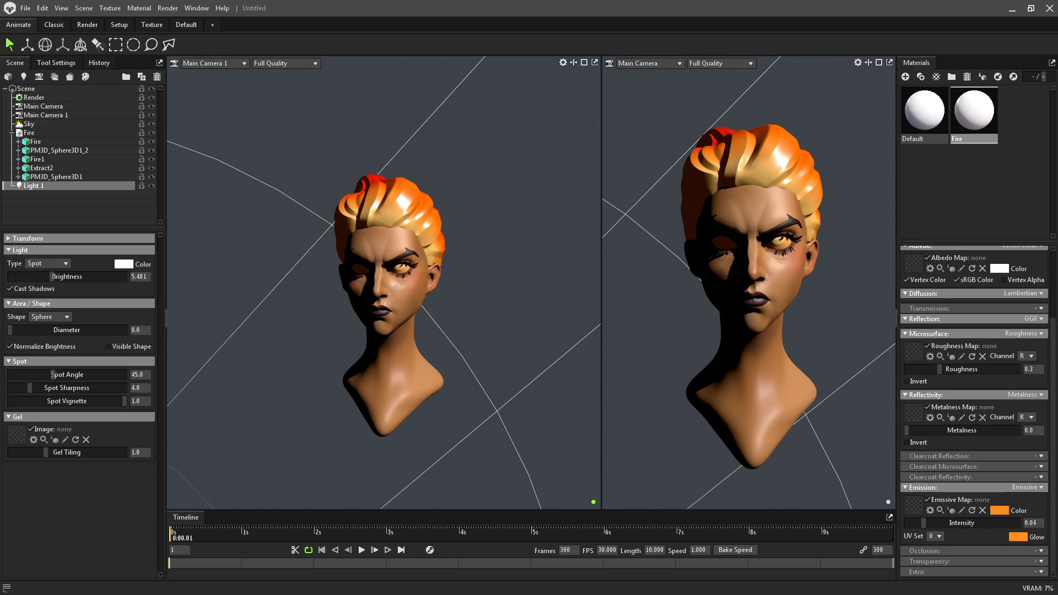
left_click(523, 222)
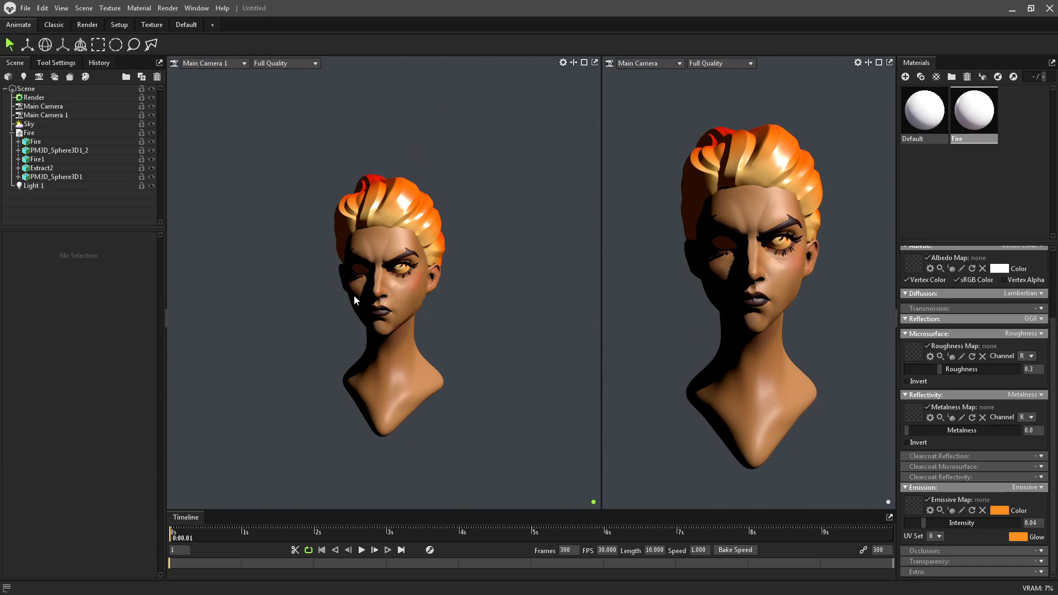
Step: Delete the spot light, then undo to restore it
left_click(27, 187)
key("Delete")
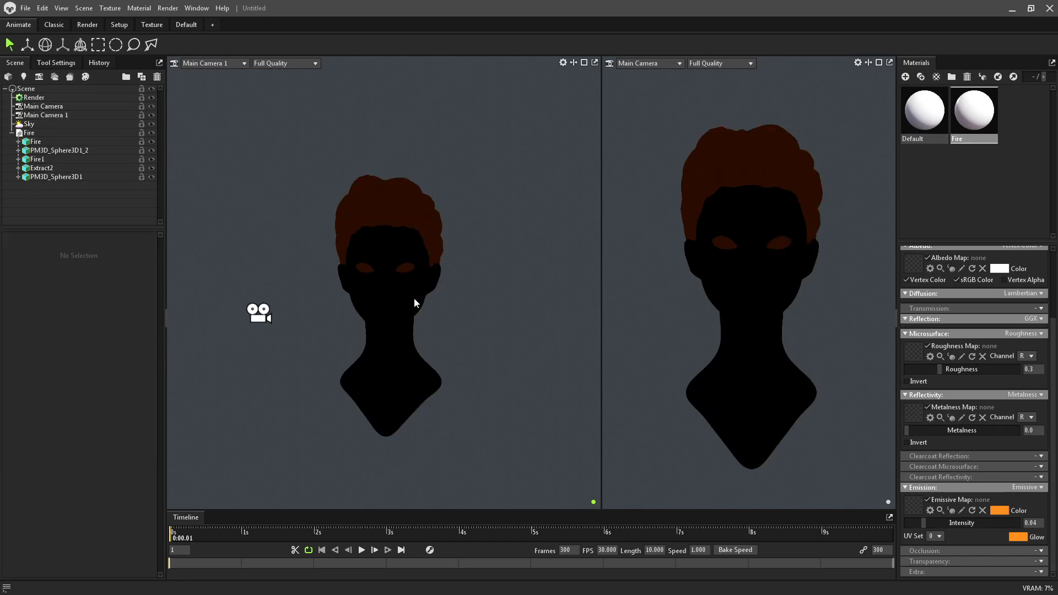
scroll(415, 297, "down", 5)
scroll(386, 287, "down", 3)
key("ctrl+z")
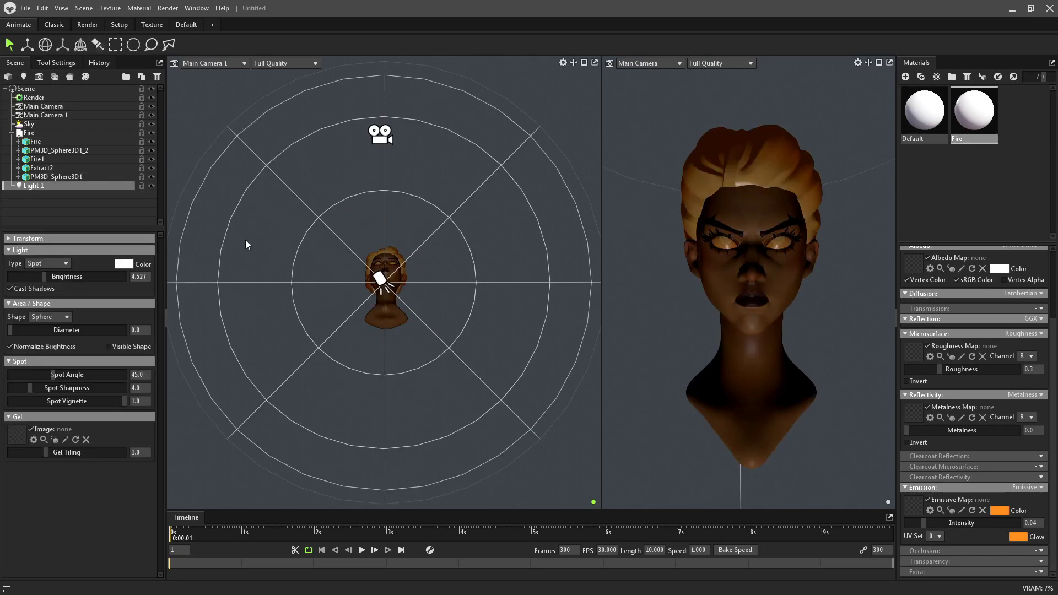
scroll(307, 327, "up", 3)
scroll(307, 327, "up", 2)
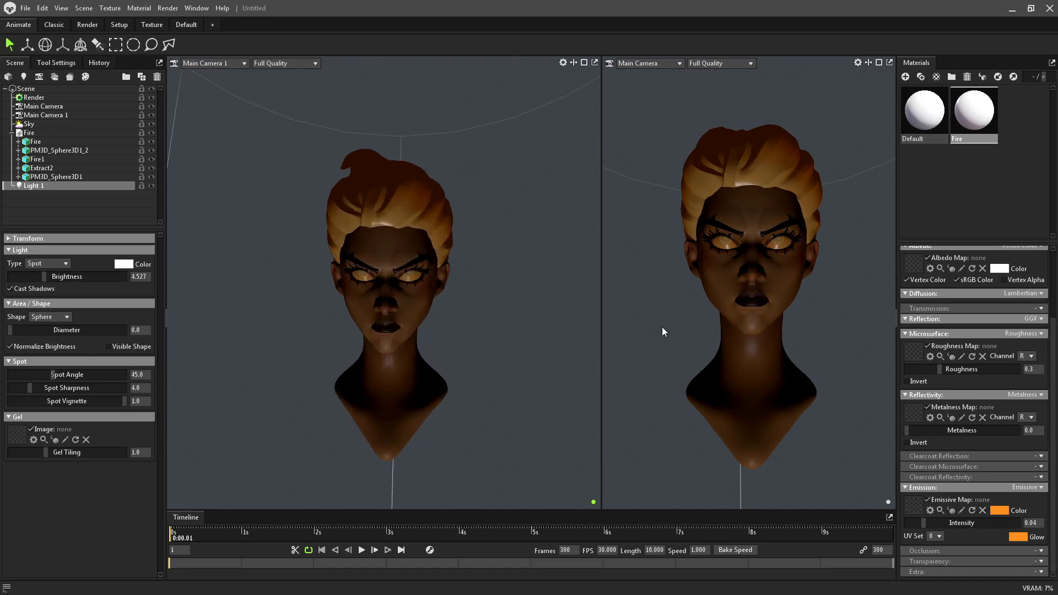
Step: Raise the spot light's brightness to 5.192 and select the hair mesh
left_click_drag(662, 326, 754, 342)
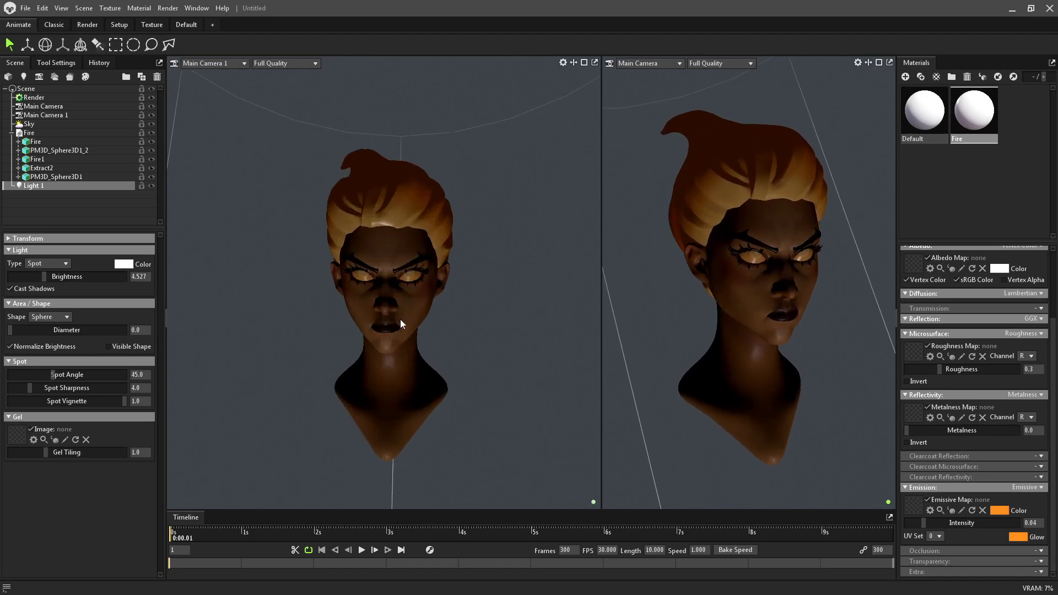
left_click_drag(48, 280, 52, 280)
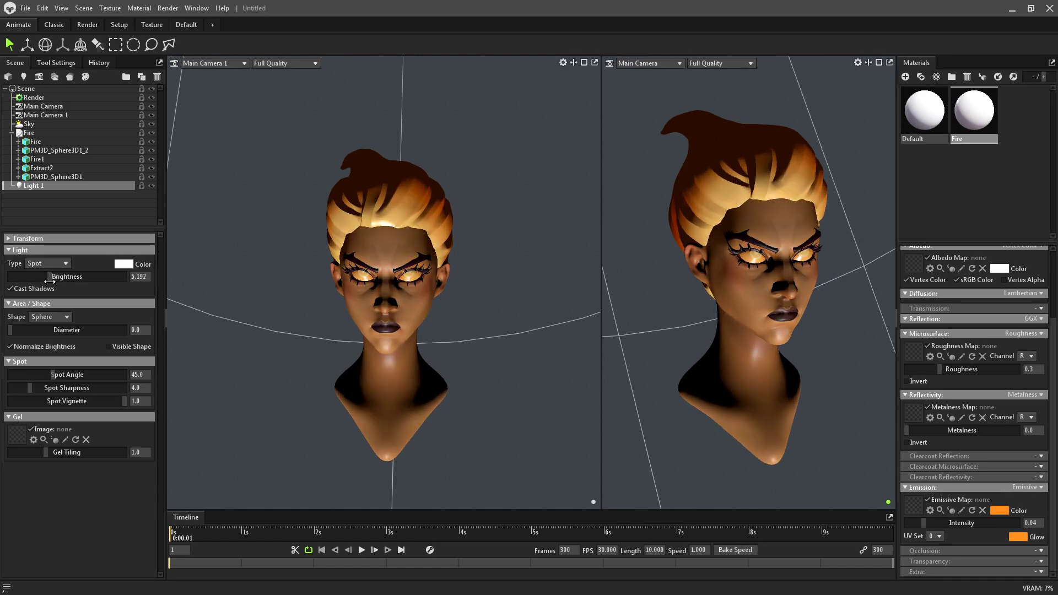
left_click(670, 199)
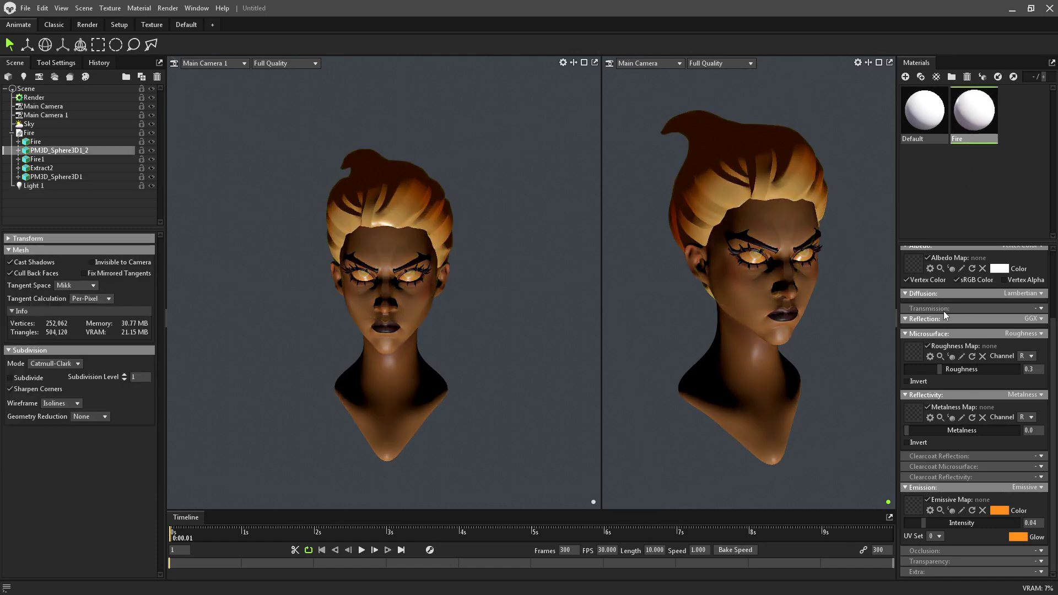
scroll(987, 324, "up", 3)
Step: Duplicate the Fire material as Fire (1)
mouse_move(967, 448)
left_mouse_down()
mouse_move(917, 454)
mouse_move(975, 449)
left_mouse_up()
right_click(971, 121)
left_click(994, 164)
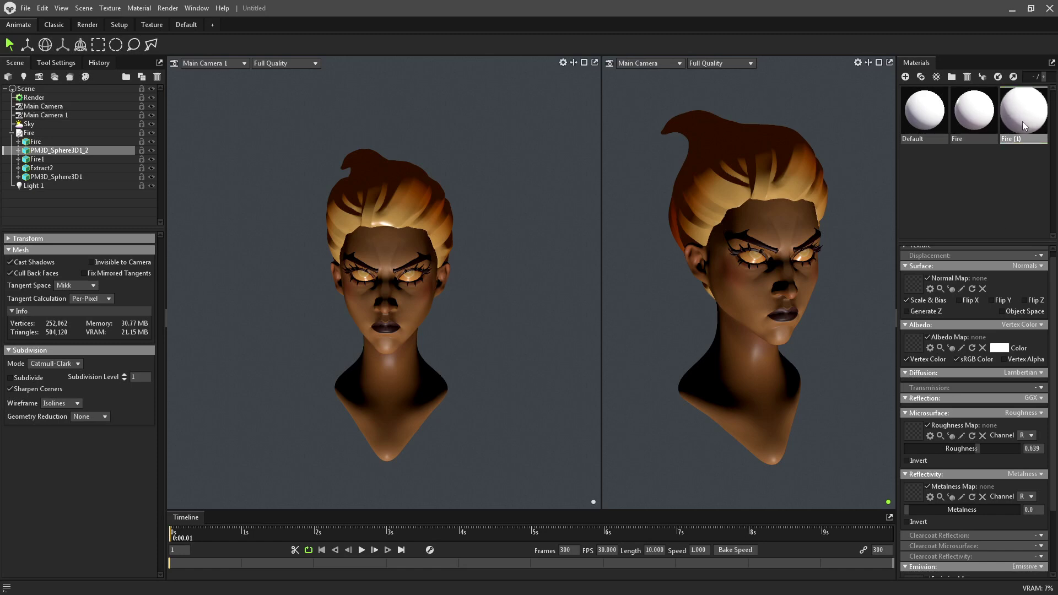
Step: Give Fire (1) a pale pink albedo colour
scroll(924, 267, "down", 1)
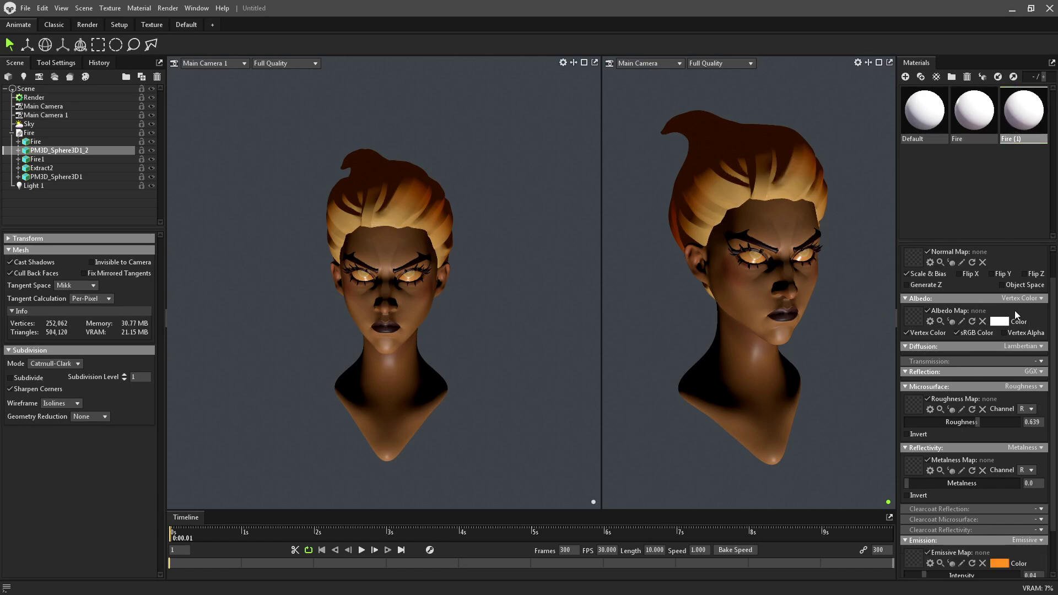
left_click(1000, 321)
left_click(548, 351)
left_click(536, 231)
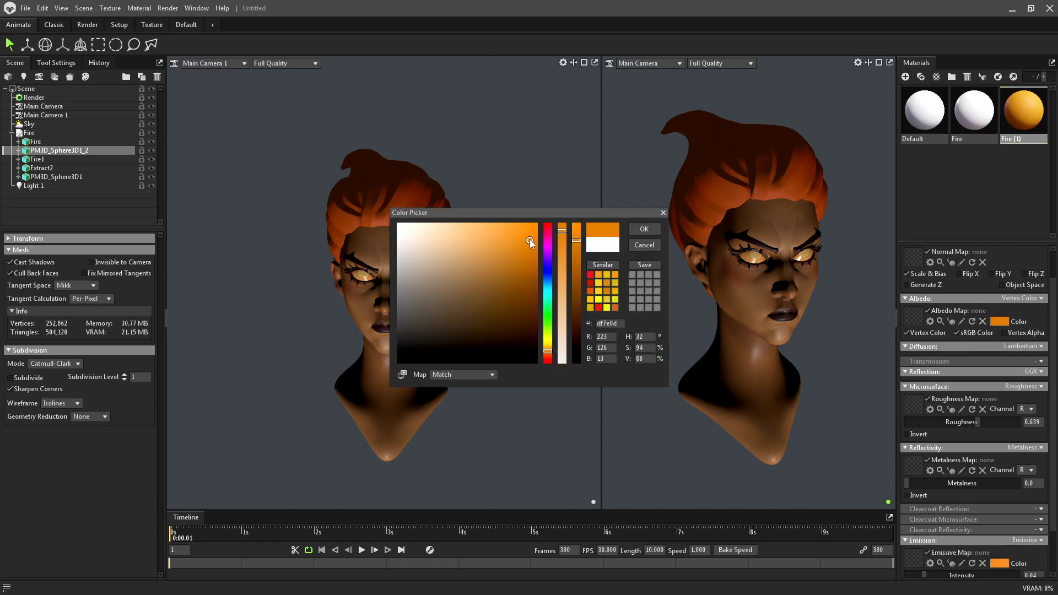
left_click(548, 361)
left_click(479, 224)
left_click(645, 230)
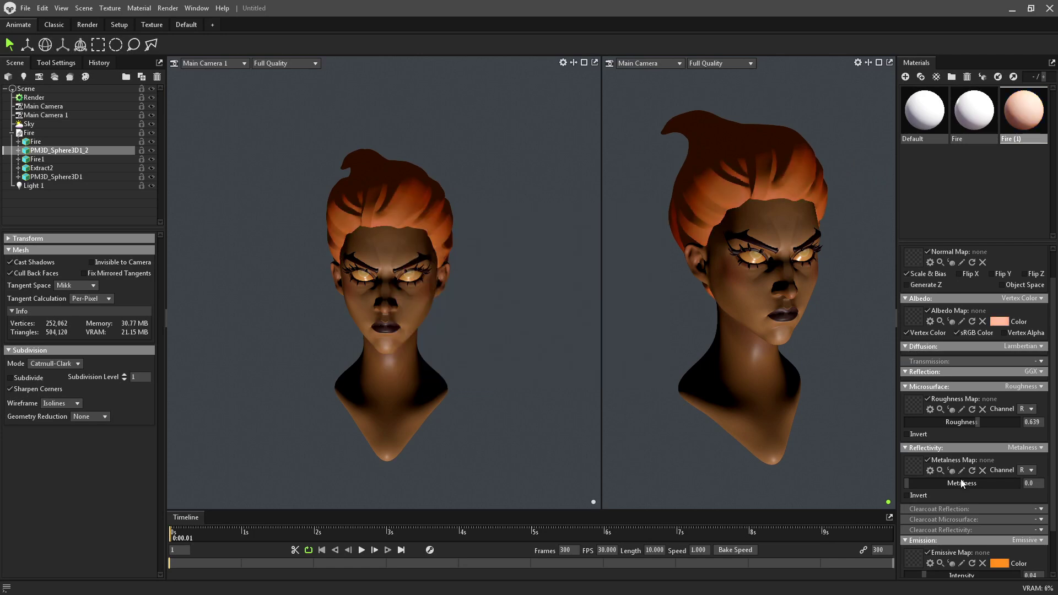
Step: Set Fire (1)'s glow colour to a deep red
scroll(962, 483, "down", 1)
left_click_drag(925, 549, 930, 549)
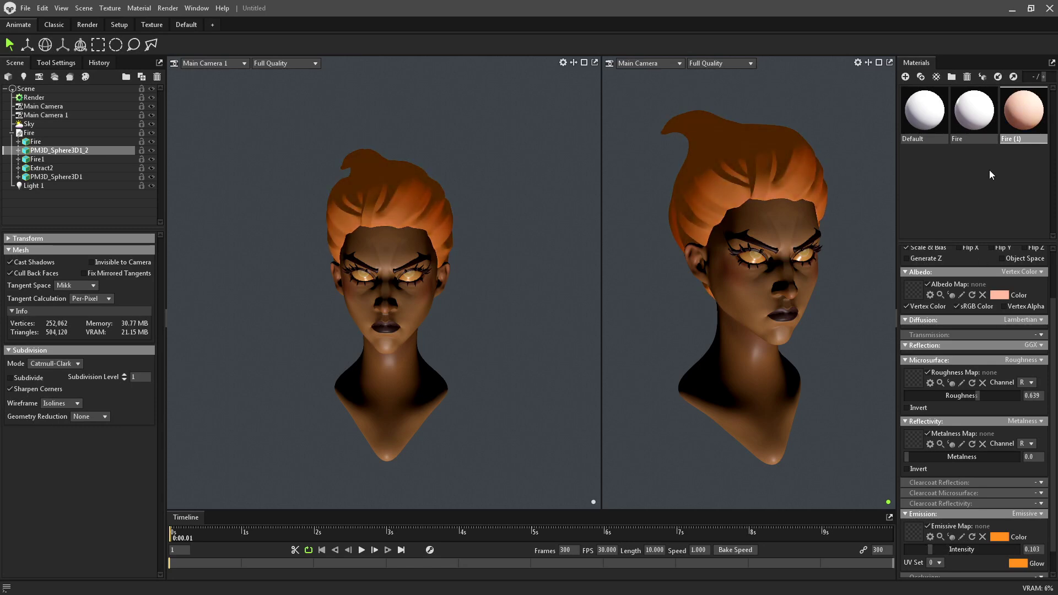
left_click(1019, 563)
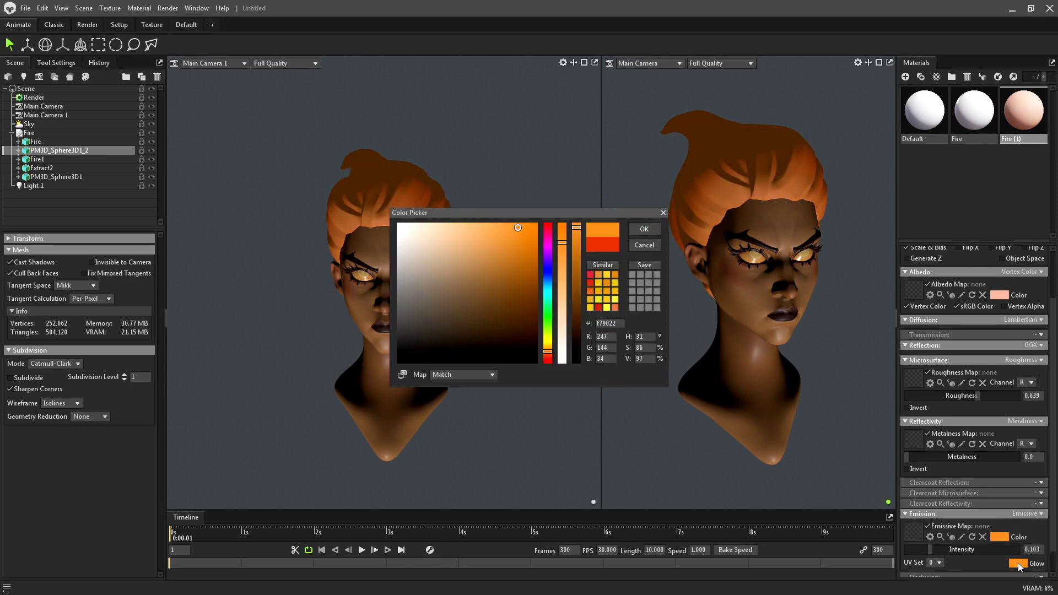
left_click(548, 357)
left_click(528, 236)
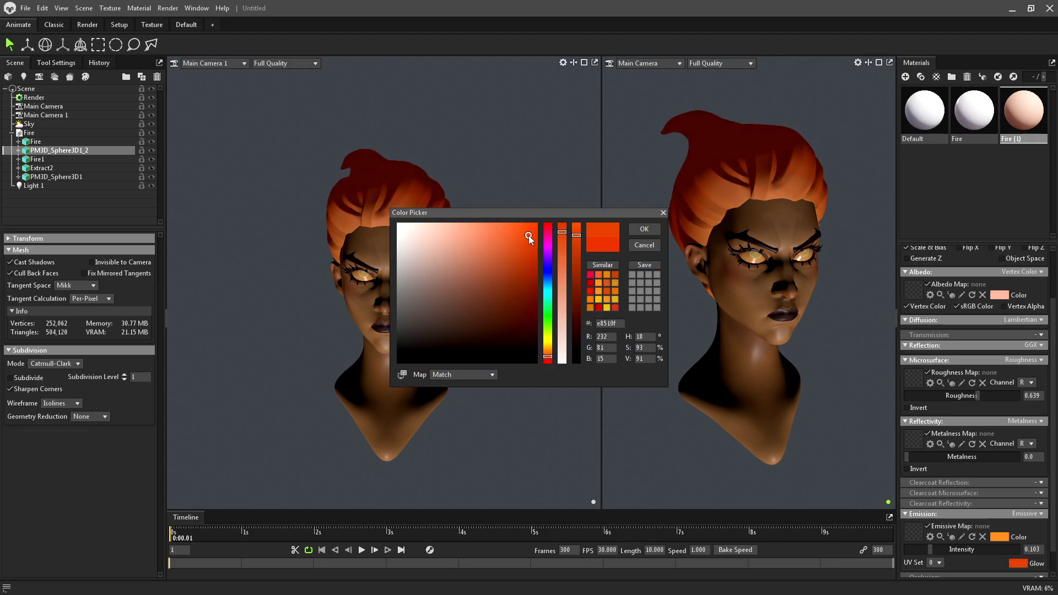
left_click_drag(549, 360, 551, 359)
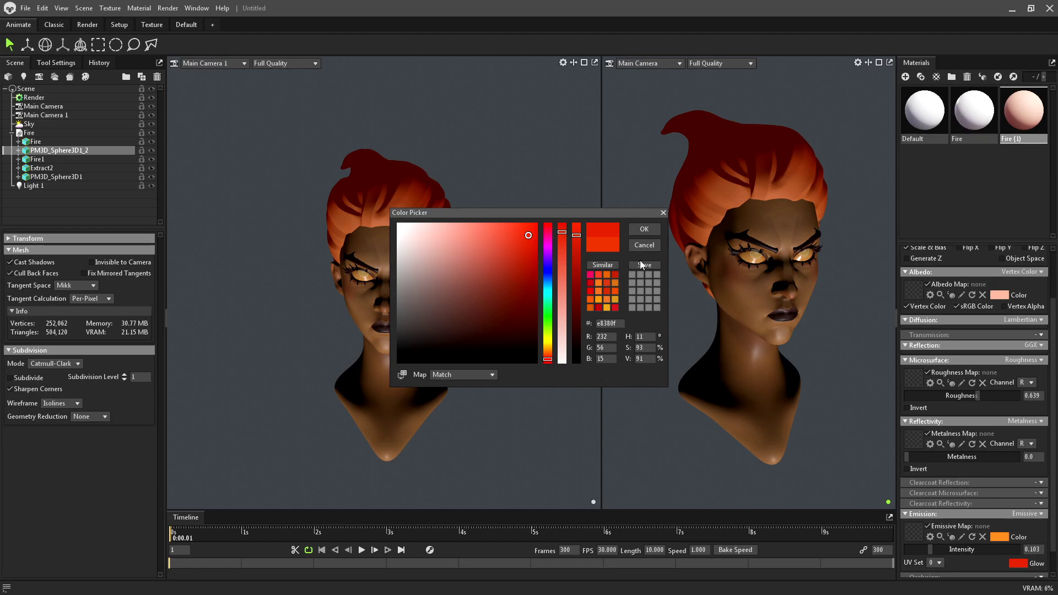
left_click(644, 228)
Step: Adjust Fire's glow saturation and set roughness 0.262 and metalness 0.084
left_click(991, 97)
left_click(1019, 563)
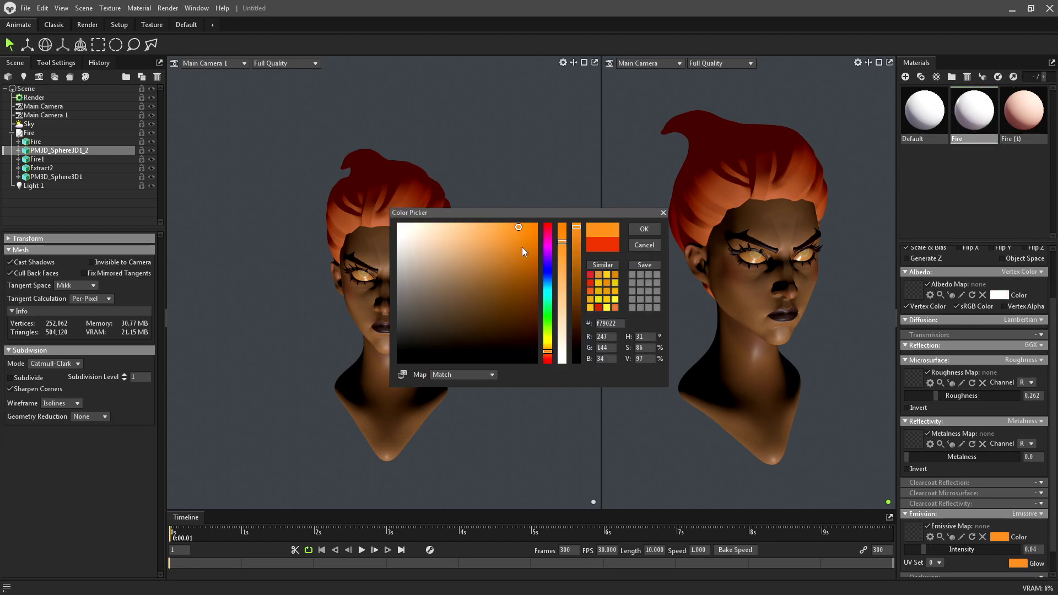
left_click_drag(563, 241, 564, 269)
left_click(645, 229)
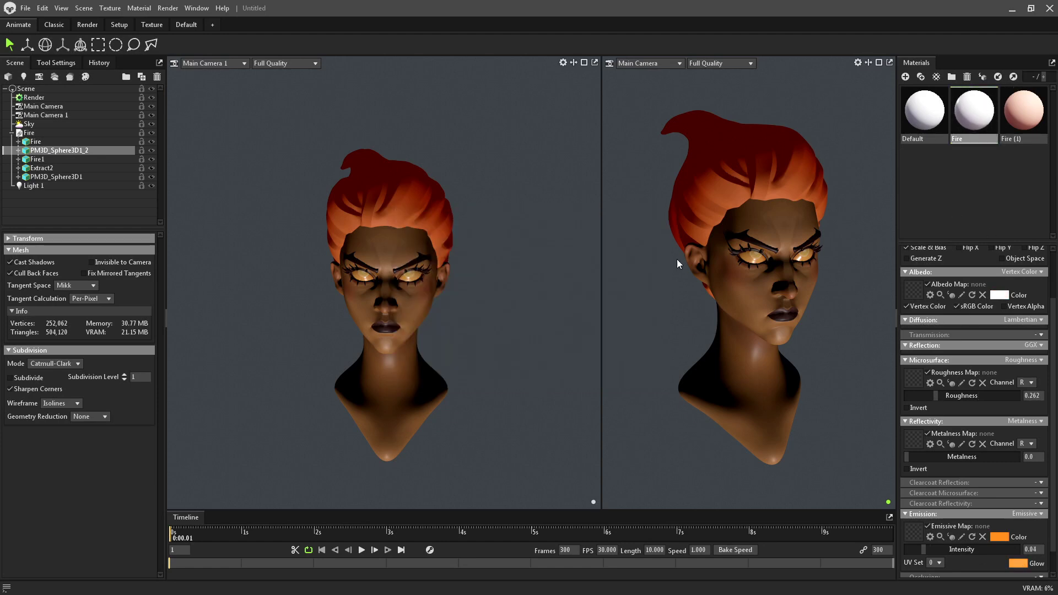
left_click(999, 537)
left_click(644, 228)
mouse_move(939, 394)
left_mouse_down()
mouse_move(920, 394)
mouse_move(932, 395)
left_mouse_up()
mouse_move(913, 457)
left_mouse_down()
mouse_move(928, 455)
mouse_move(909, 453)
left_mouse_up()
Step: Raise Fire (1)'s emission intensity so the hair glows brighter
left_click(1024, 110)
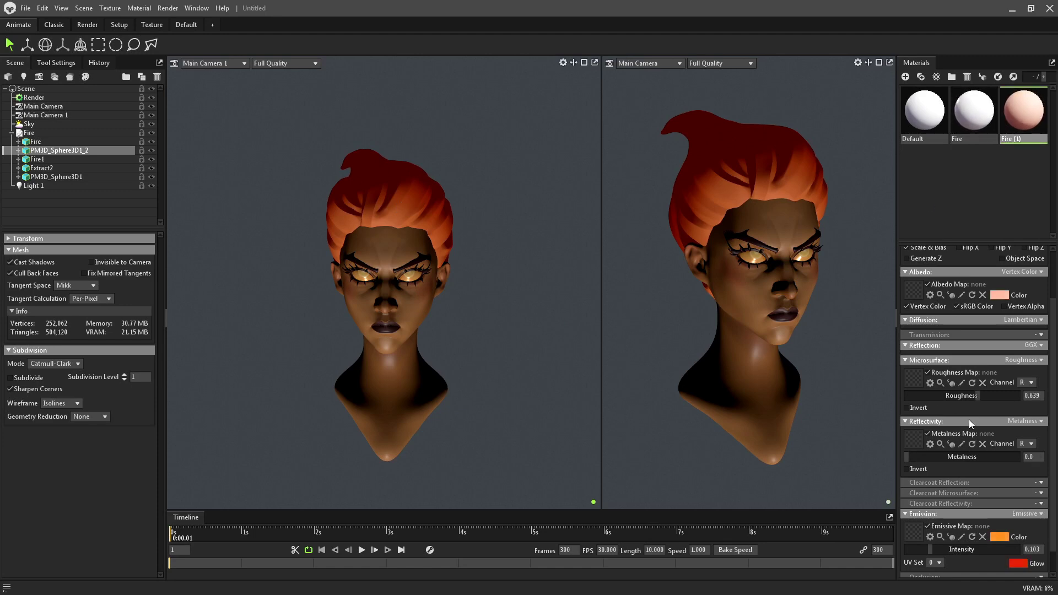
scroll(918, 547, "down", 1)
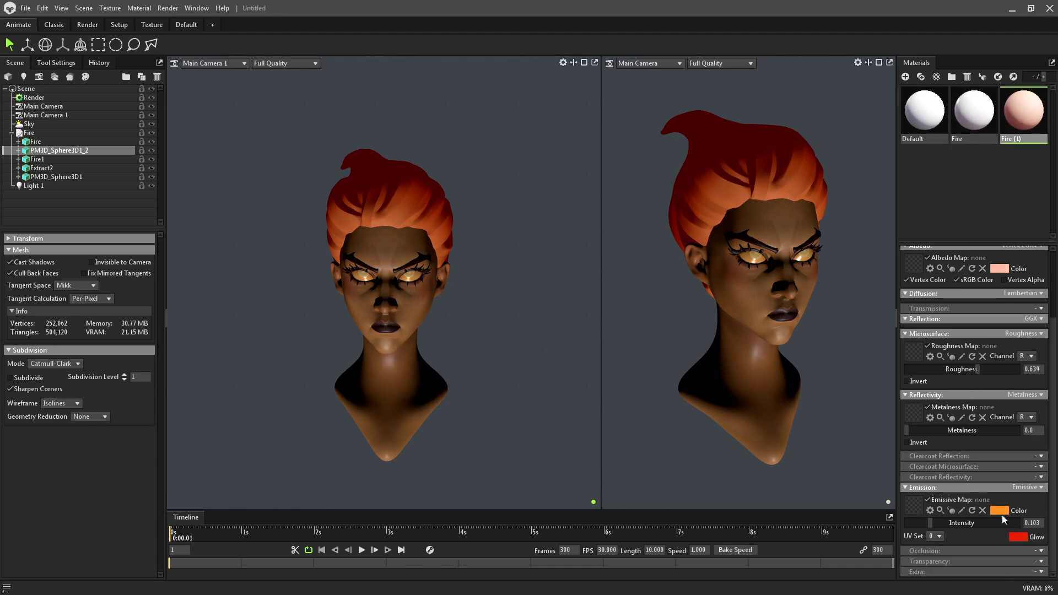
mouse_move(933, 520)
left_mouse_down()
mouse_move(962, 530)
mouse_move(937, 527)
left_mouse_up()
Step: Try map targets in Fire (1)'s emissive colour picker, then close it unchanged
left_click(1007, 512)
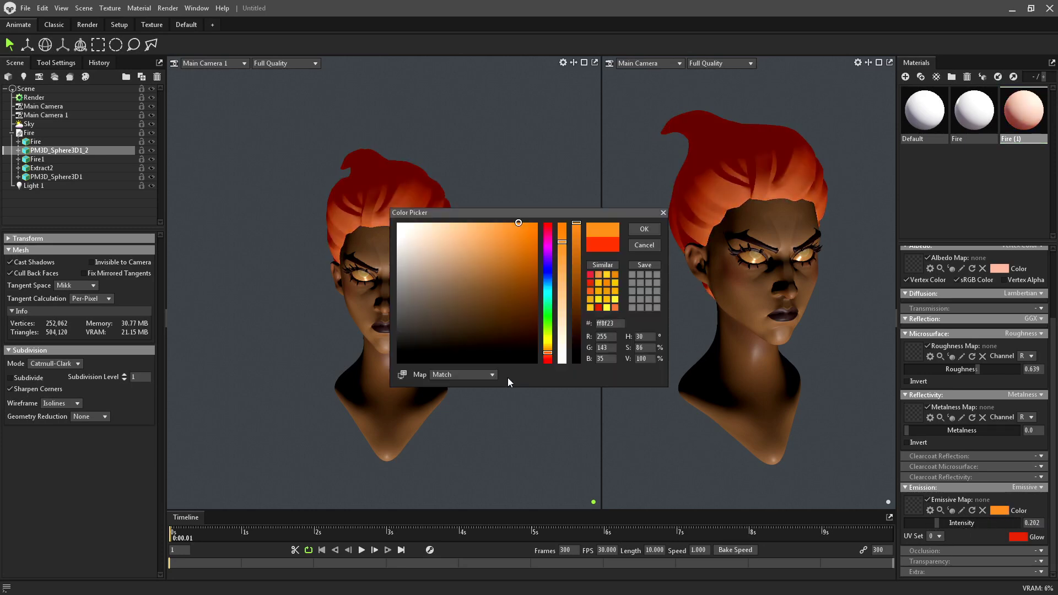
left_click(492, 375)
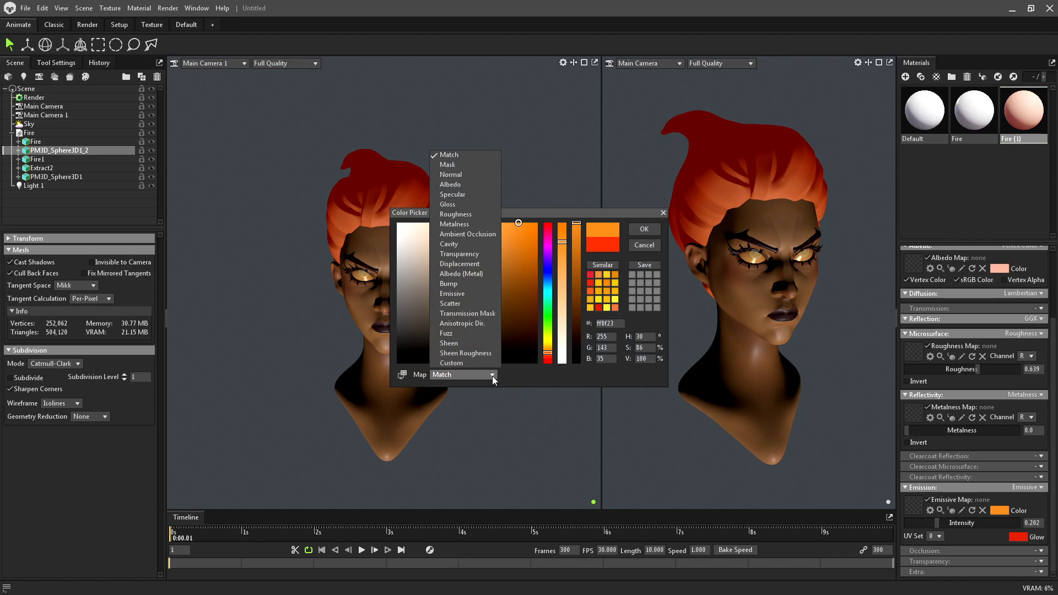
left_click(448, 184)
left_click(655, 226)
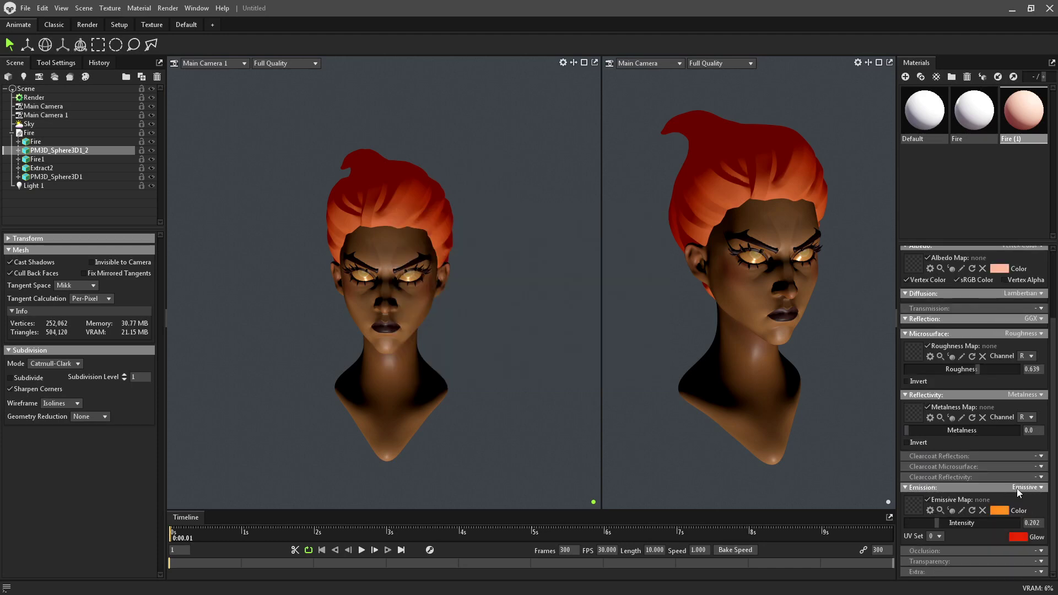
left_click(999, 510)
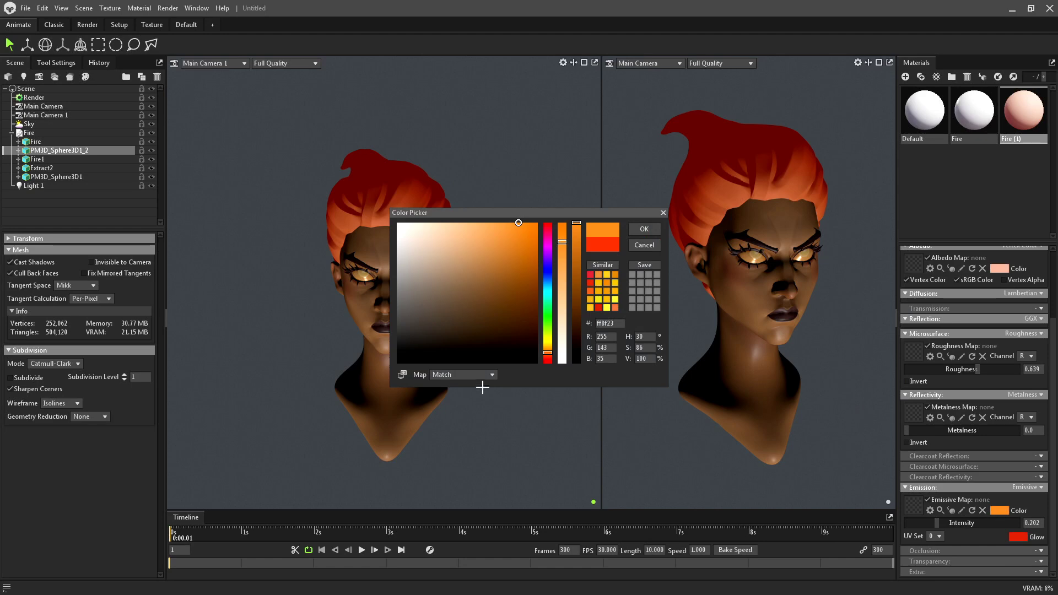
left_click(468, 375)
left_click(454, 184)
left_click(643, 228)
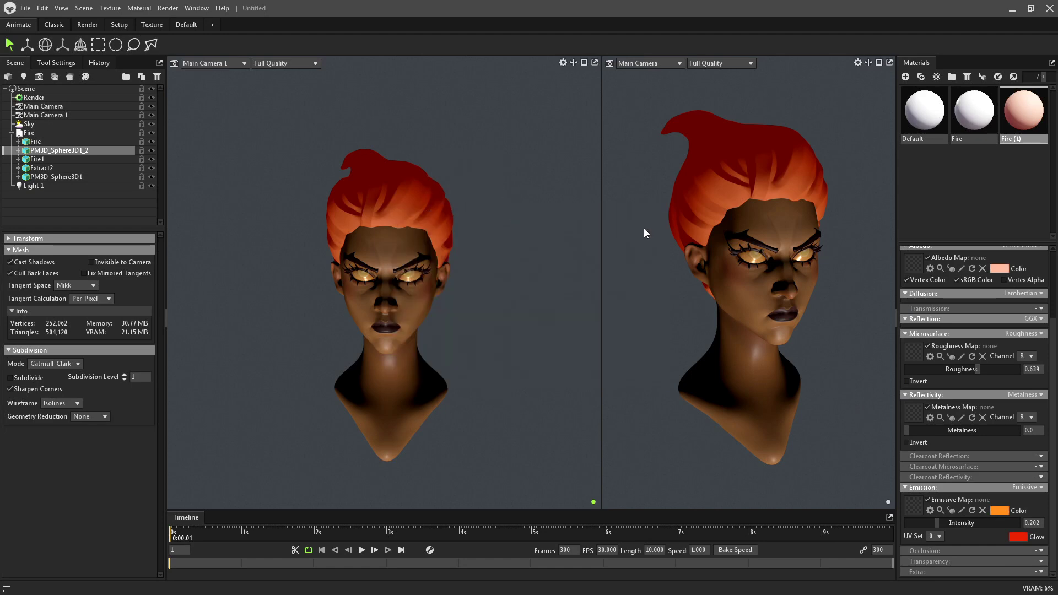
left_click(1002, 512)
left_click(663, 213)
Step: Lighten Fire (1)'s albedo colour slightly
scroll(953, 402, "up", 2)
scroll(953, 402, "up", 1)
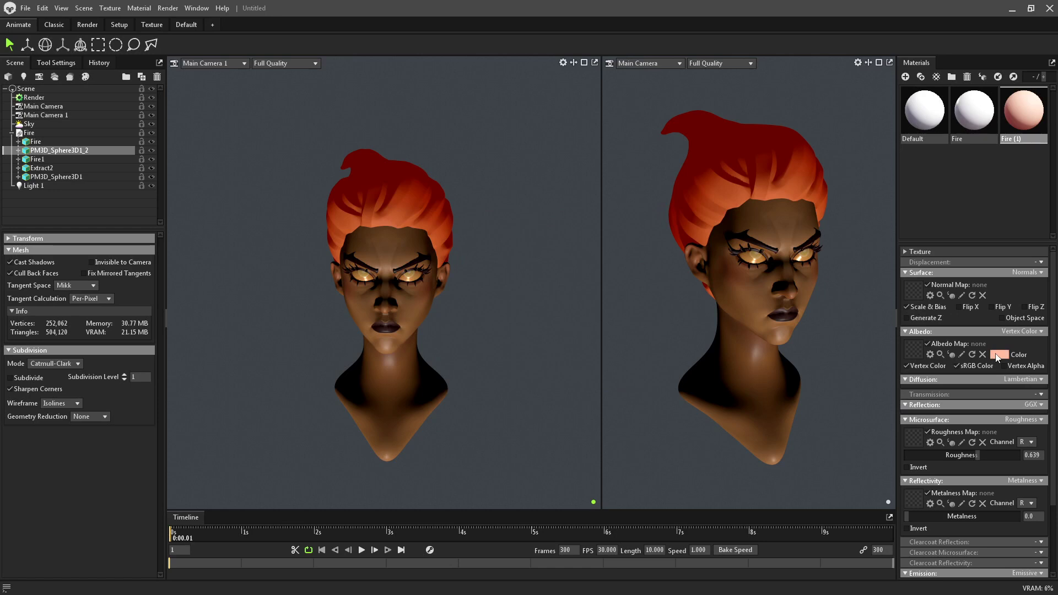
left_click(999, 355)
left_click_drag(478, 263, 435, 228)
left_click(644, 229)
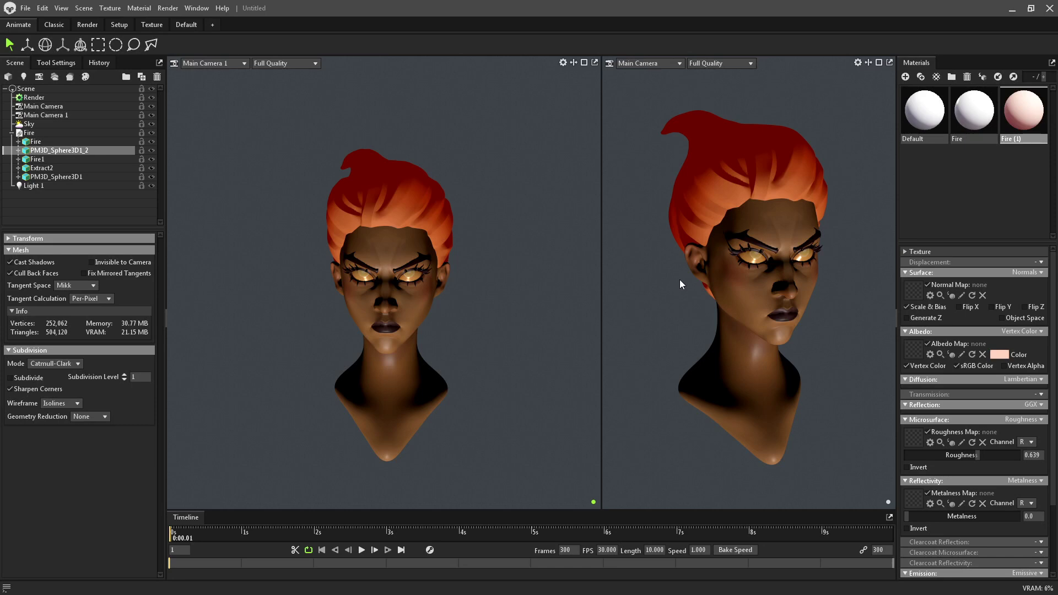
Step: Give the Fire material a warm orange emission colour at intensity 1.943
left_click(974, 110)
scroll(974, 386, "down", 3)
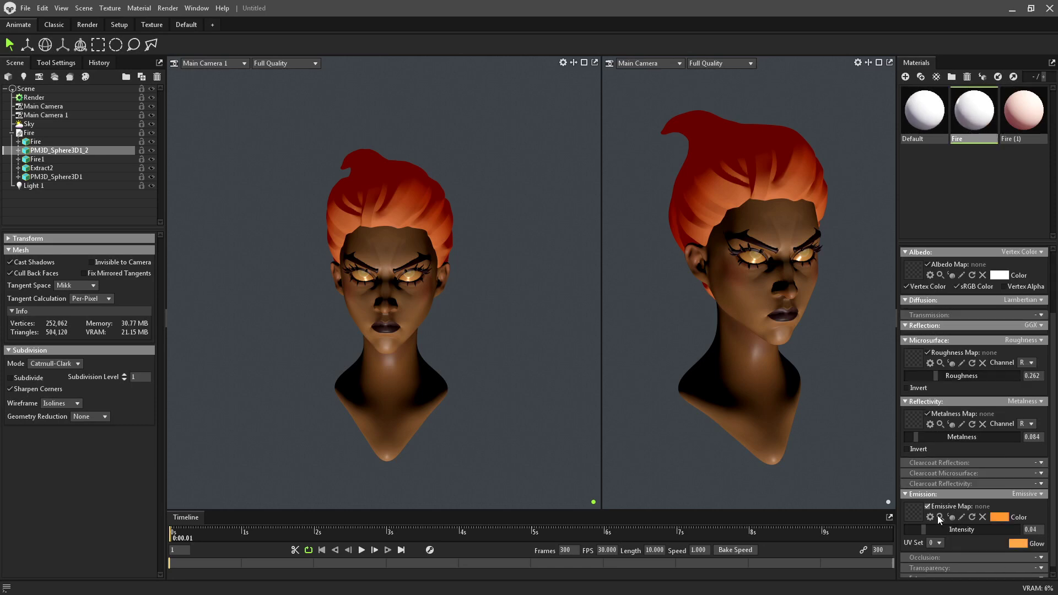
left_click_drag(932, 530, 946, 530)
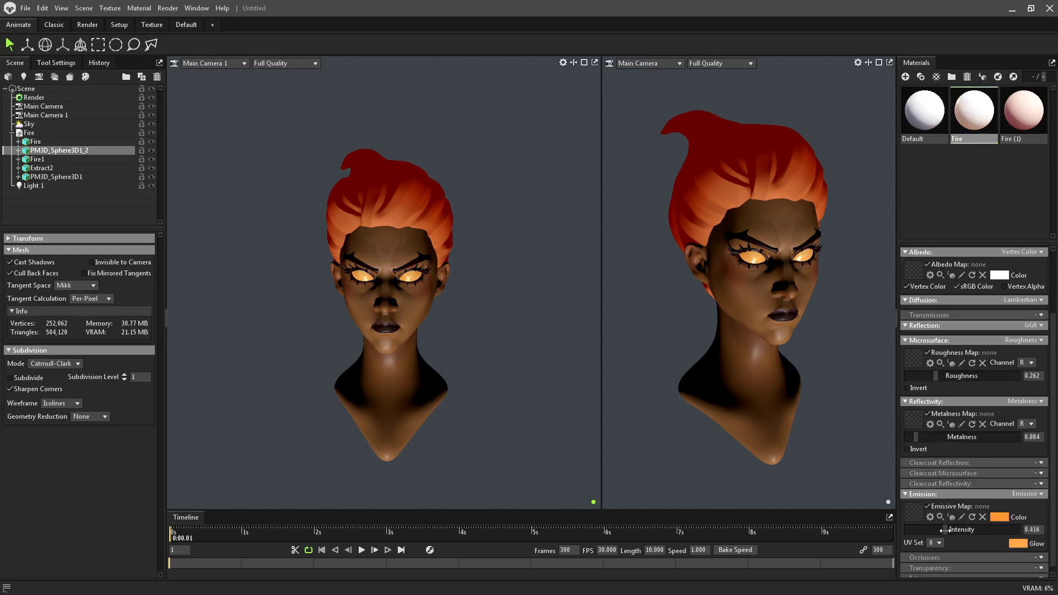
left_click(1013, 544)
left_click_drag(481, 228, 450, 224)
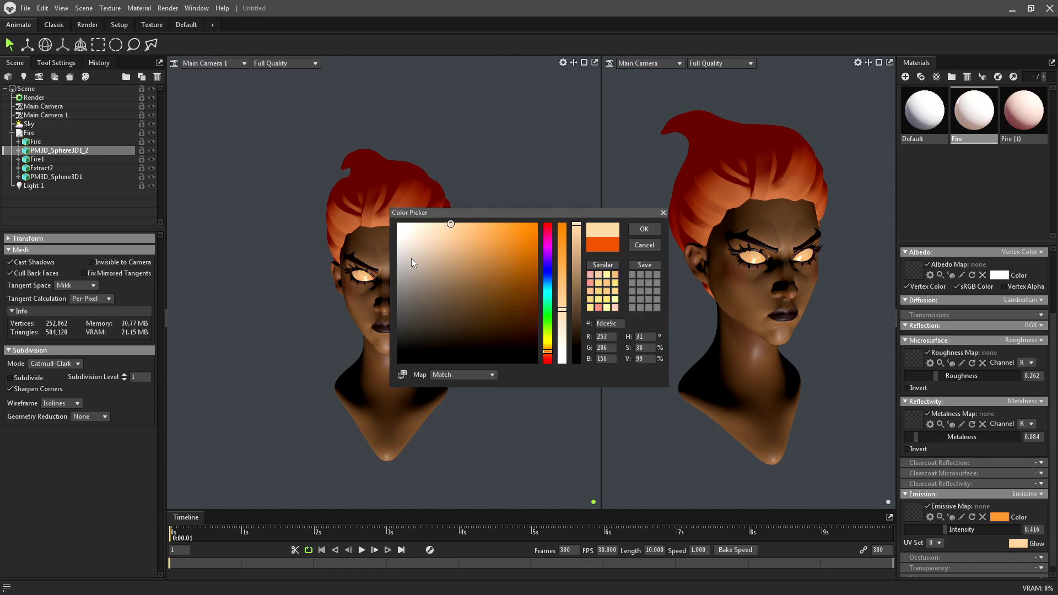
left_click(412, 333)
mouse_move(512, 301)
left_mouse_down()
mouse_move(526, 255)
mouse_move(528, 295)
mouse_move(534, 262)
left_mouse_up()
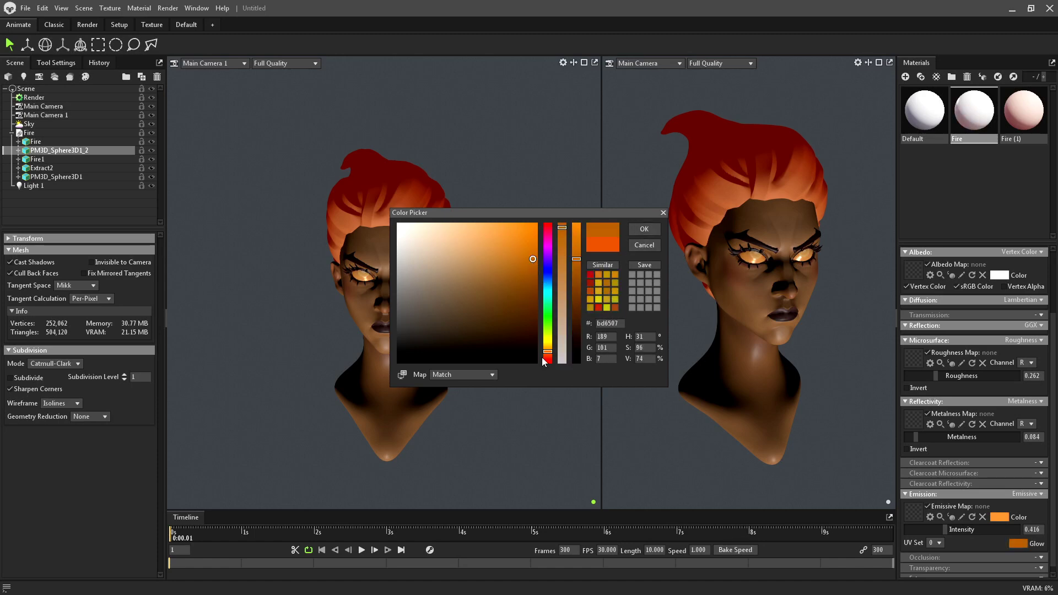
left_click(644, 229)
left_click_drag(946, 530, 970, 533)
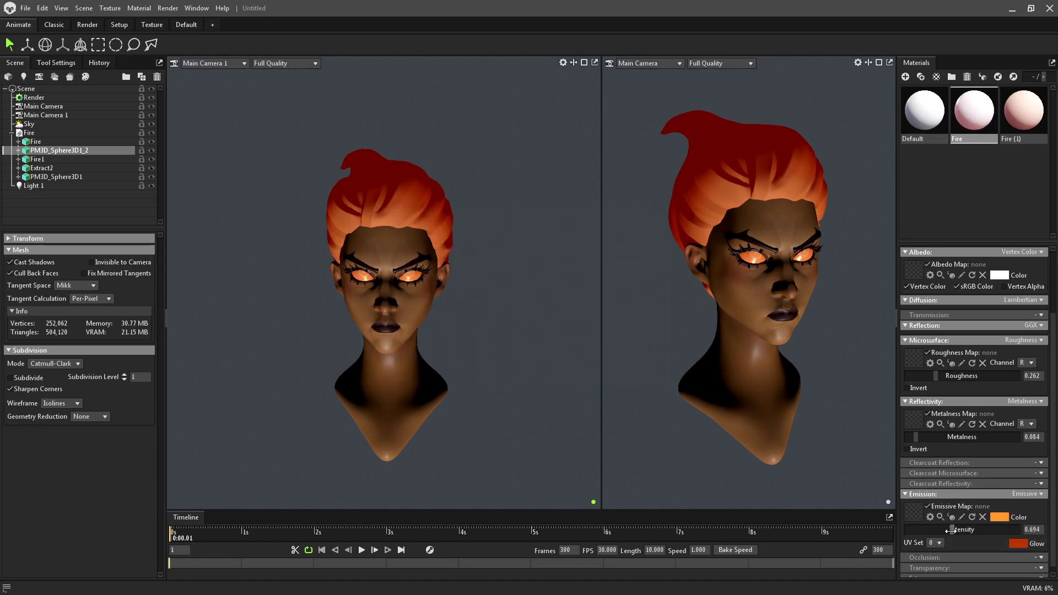
Step: Shift the Fire glow colour's hue slightly warmer
left_click(1020, 544)
left_click_drag(551, 359, 547, 355)
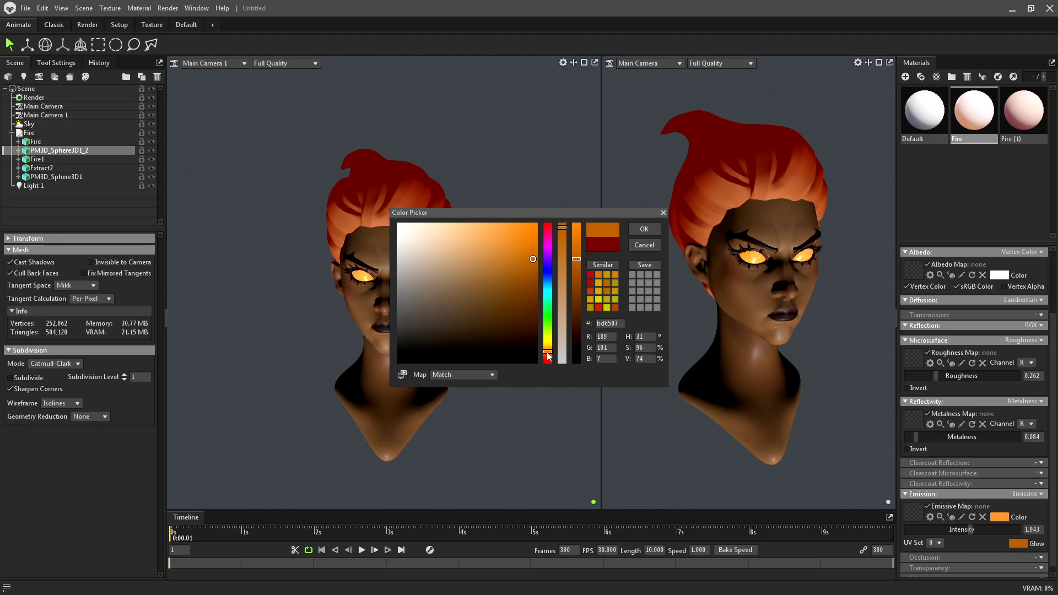
left_click(643, 229)
scroll(973, 329, "up", 1)
scroll(983, 358, "up", 2)
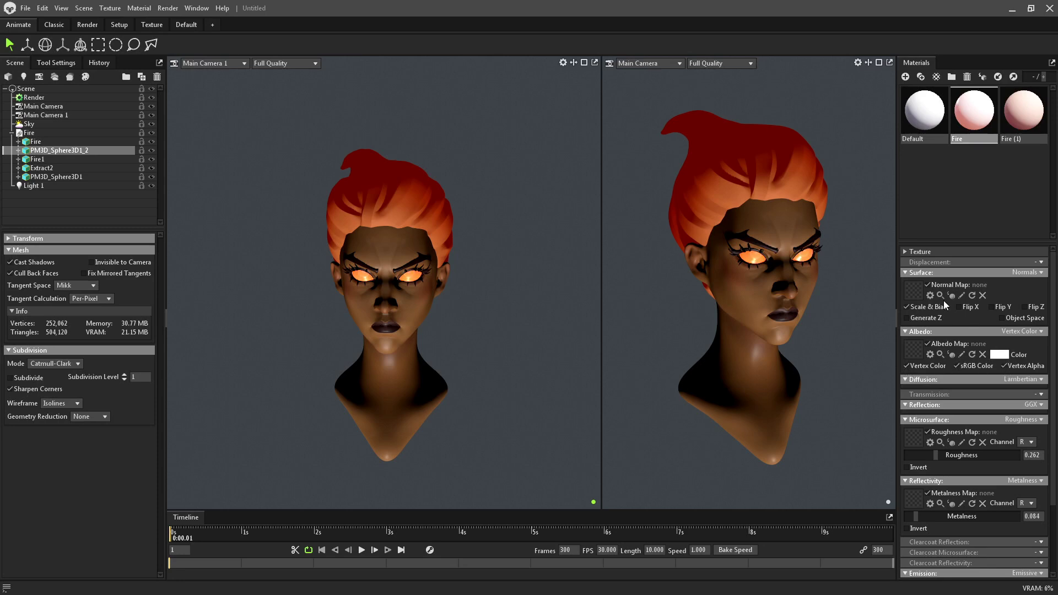
Step: Add a second spot light and fine-tune its brightness
scroll(336, 252, "down", 5)
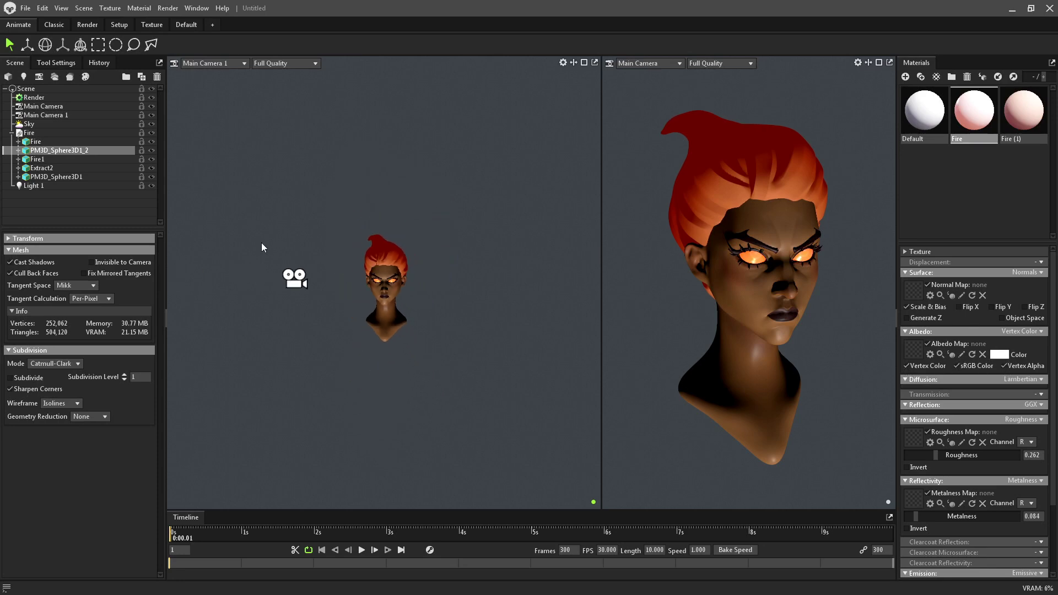
left_click_drag(263, 246, 167, 131)
left_click(24, 76)
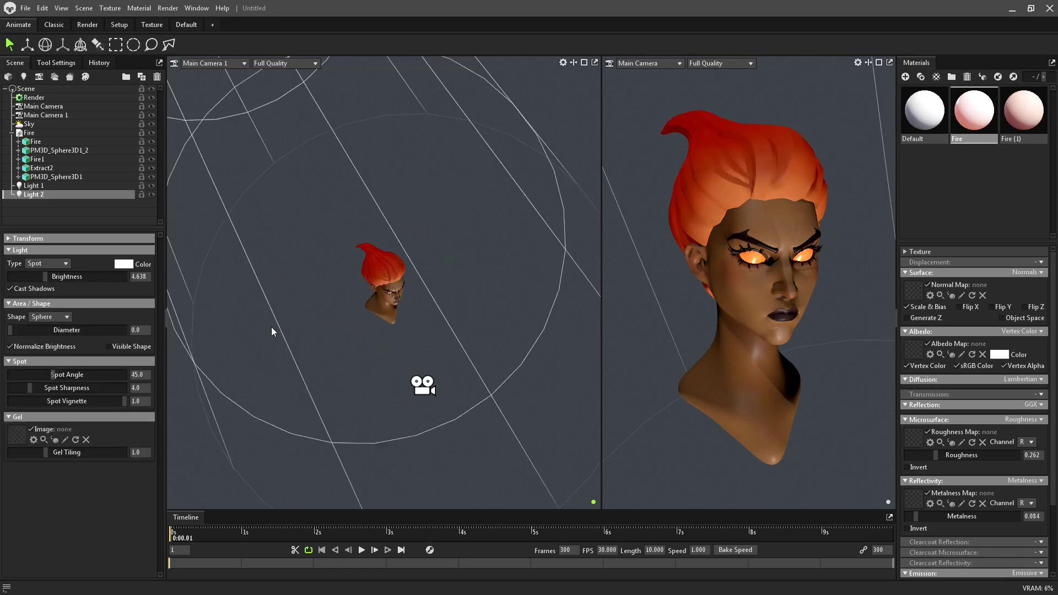
left_click_drag(45, 276, 49, 279)
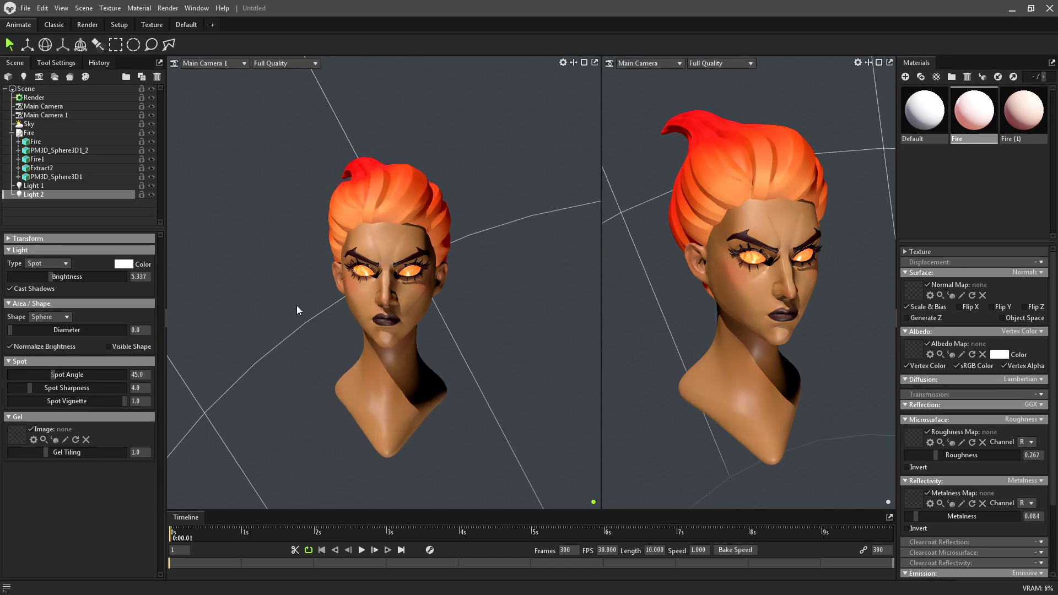
left_click_drag(297, 305, 436, 332)
Step: Set Light 1 to brightness 4.688, diameter 12.61, and Default roughness to 0.6
left_click(33, 186)
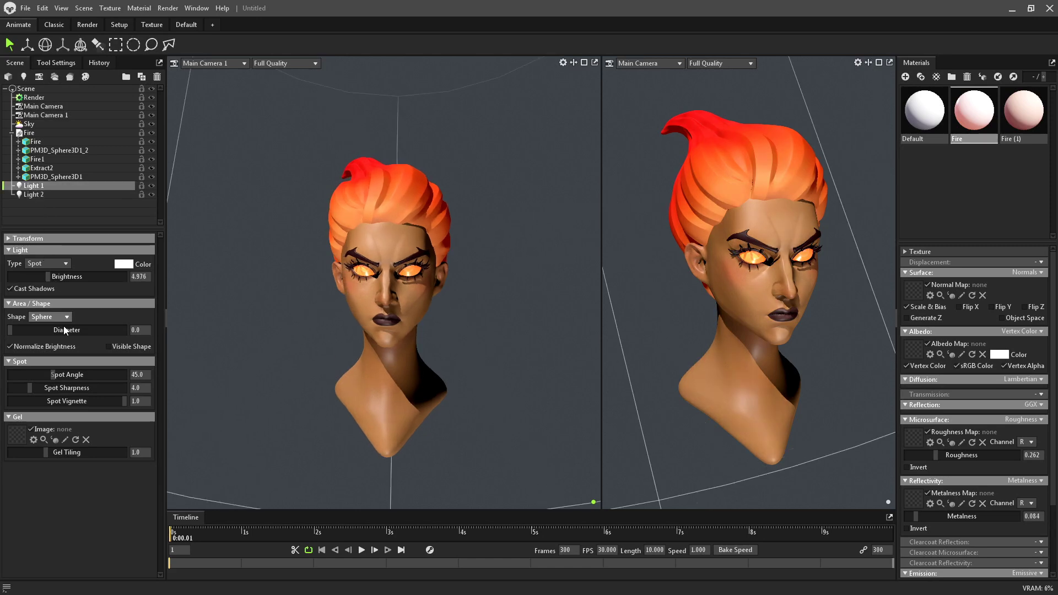
left_click_drag(49, 276, 45, 282)
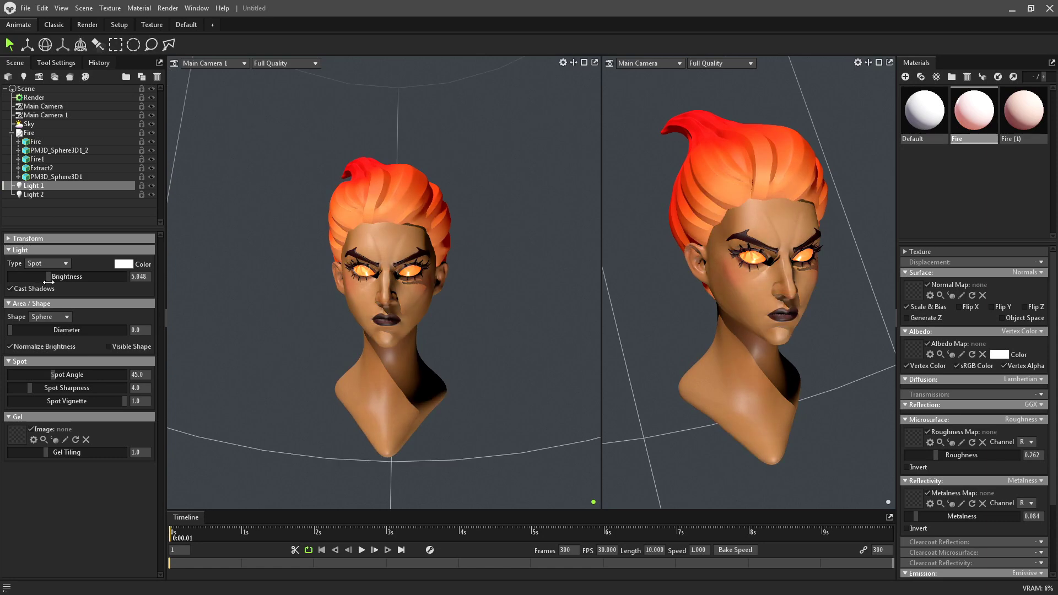
left_click_drag(10, 330, 43, 330)
left_click(34, 195)
left_click(34, 185)
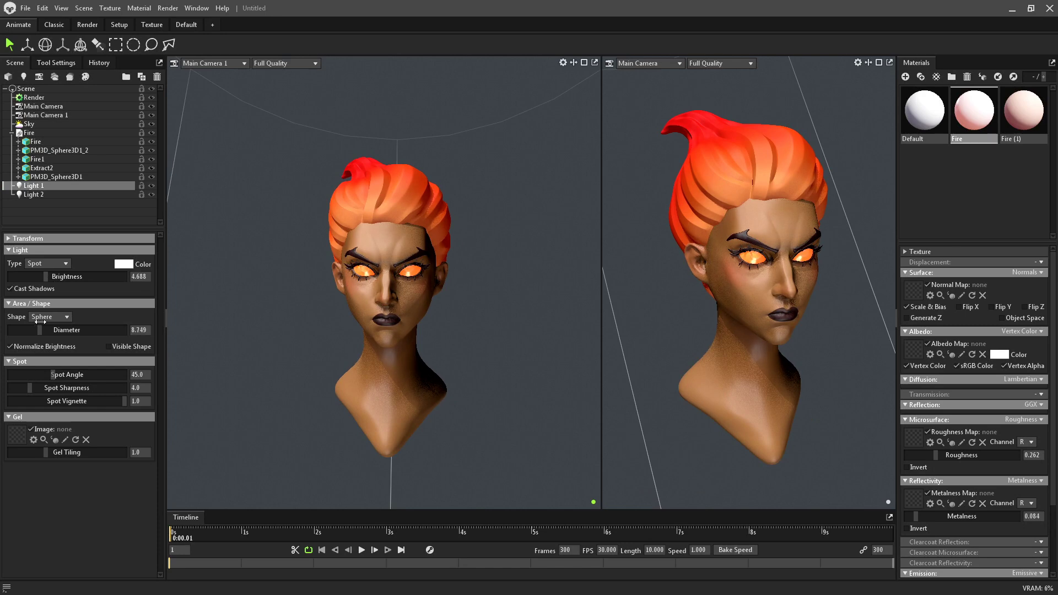
left_click(925, 111)
mouse_move(962, 459)
left_mouse_down()
mouse_move(1054, 460)
mouse_move(970, 459)
left_mouse_up()
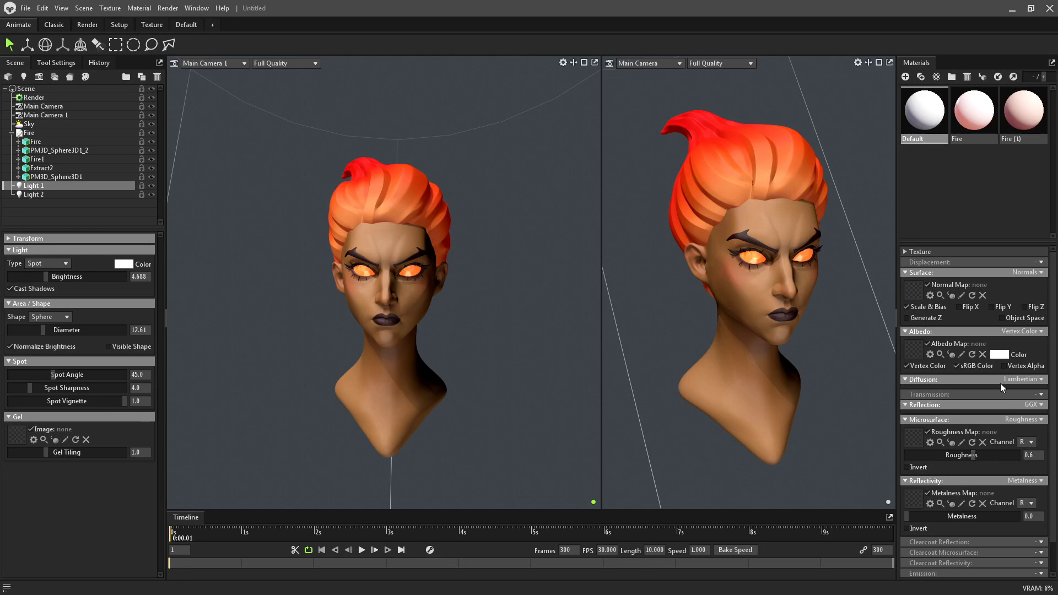
Step: Put new material NewMat01 on the eyebrows with vertex colours and dark red albedo 720b0b
left_click(907, 78)
mouse_move(924, 177)
left_mouse_down()
mouse_move(742, 236)
mouse_move(733, 251)
left_mouse_up()
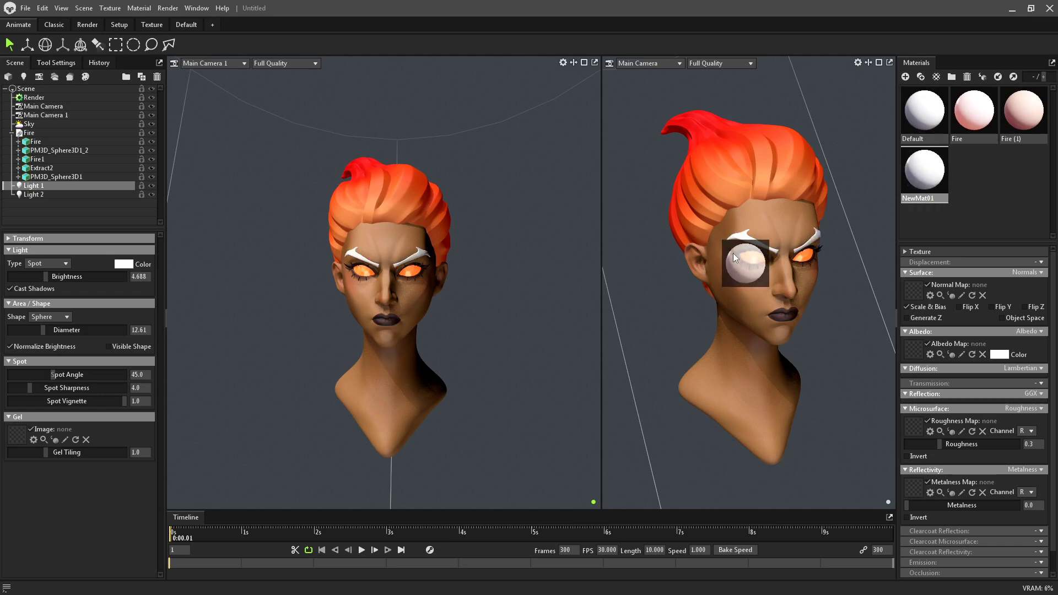
left_click(1023, 363)
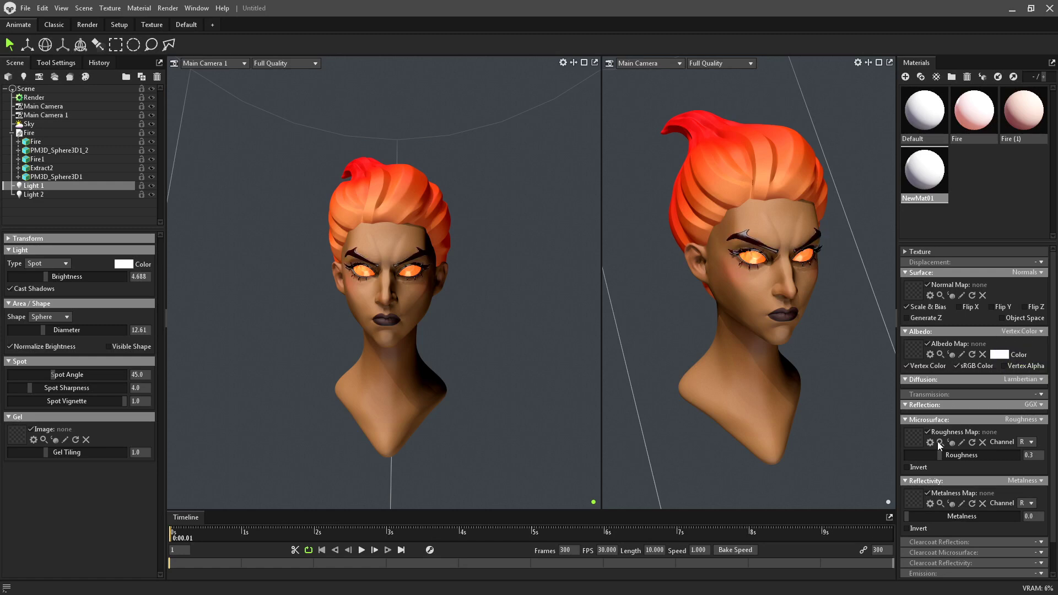
left_click(998, 354)
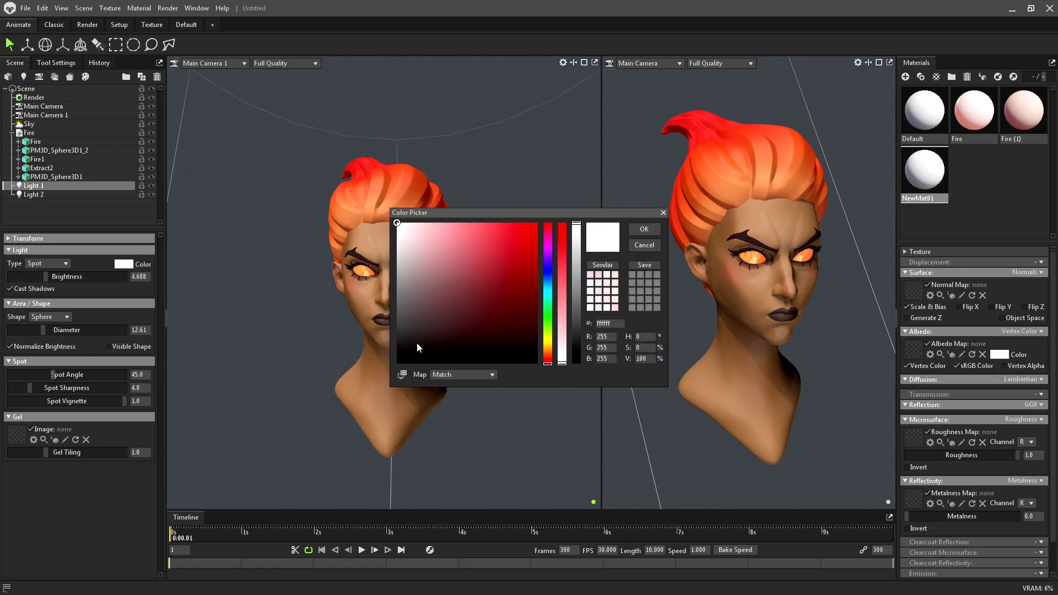
left_click(409, 328)
left_click(518, 328)
left_click(533, 305)
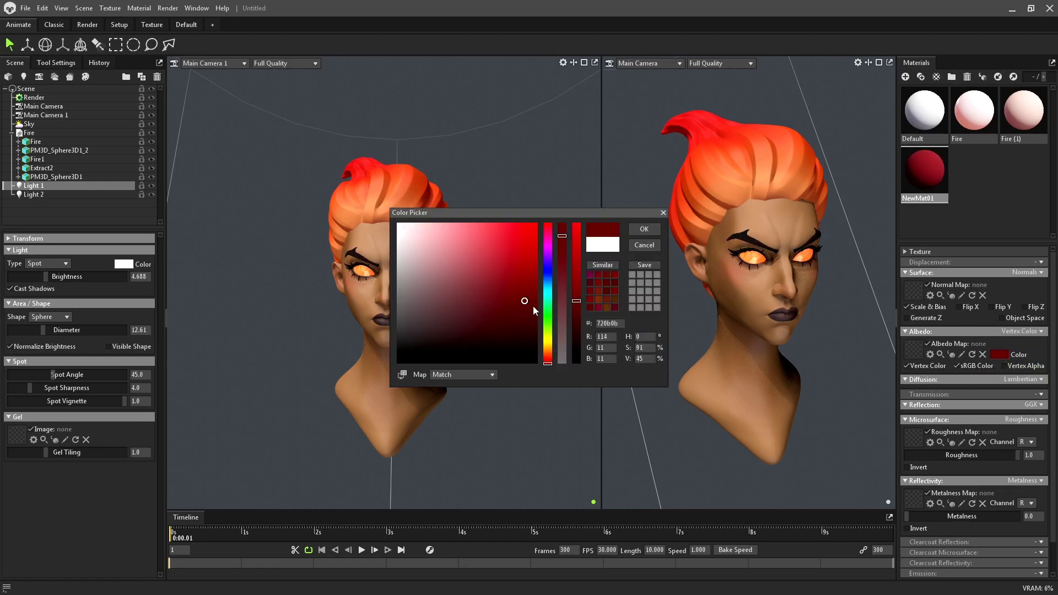
left_click(644, 229)
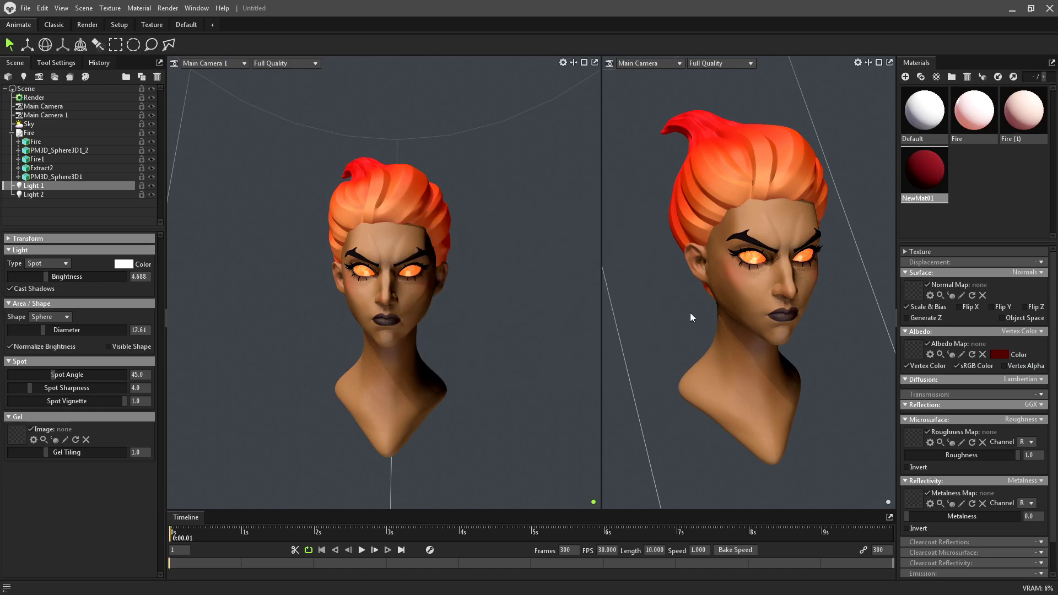
Step: Raise Fire (1)'s emission intensity for a stronger hair glow
left_click(1024, 110)
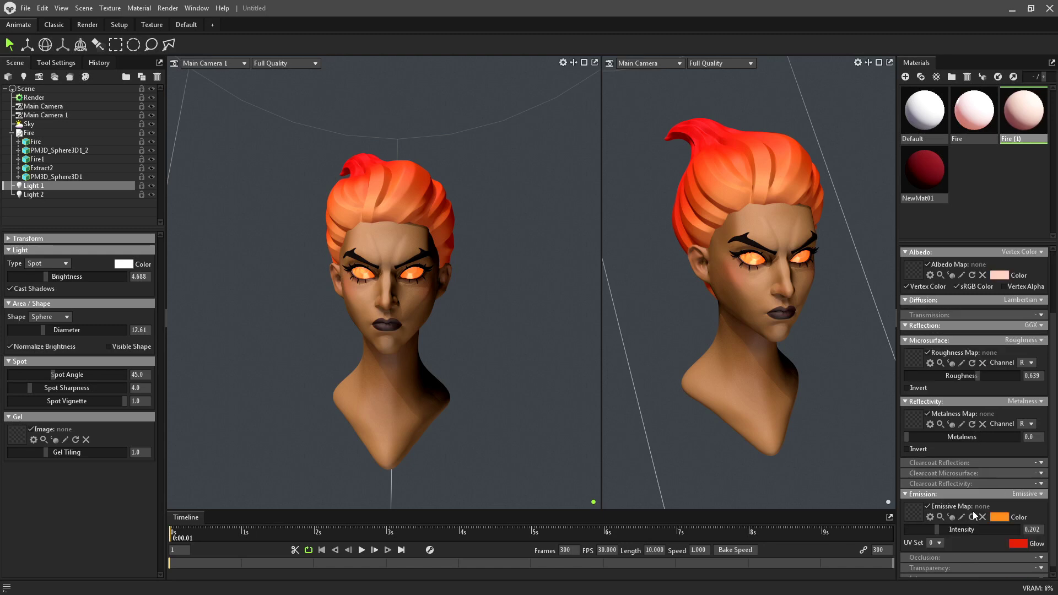
left_click_drag(938, 529, 961, 529)
left_click(974, 110)
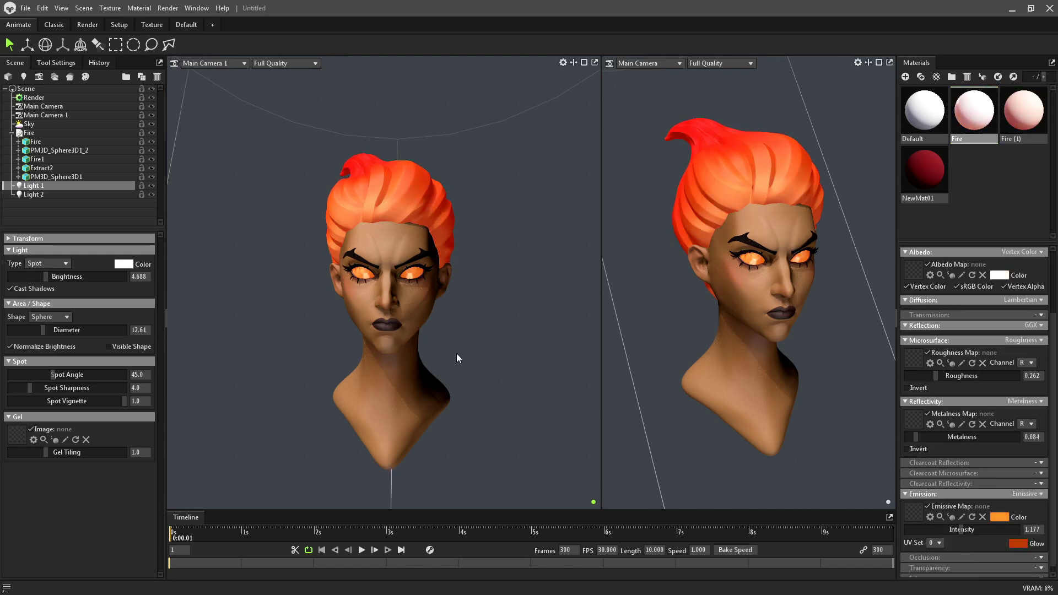
Step: Add a third spot light tinted with the hair's red and raise its brightness to 4.76
scroll(448, 354, "down", 5)
mouse_move(448, 354)
left_mouse_down()
mouse_move(424, 319)
mouse_move(406, 336)
left_mouse_up()
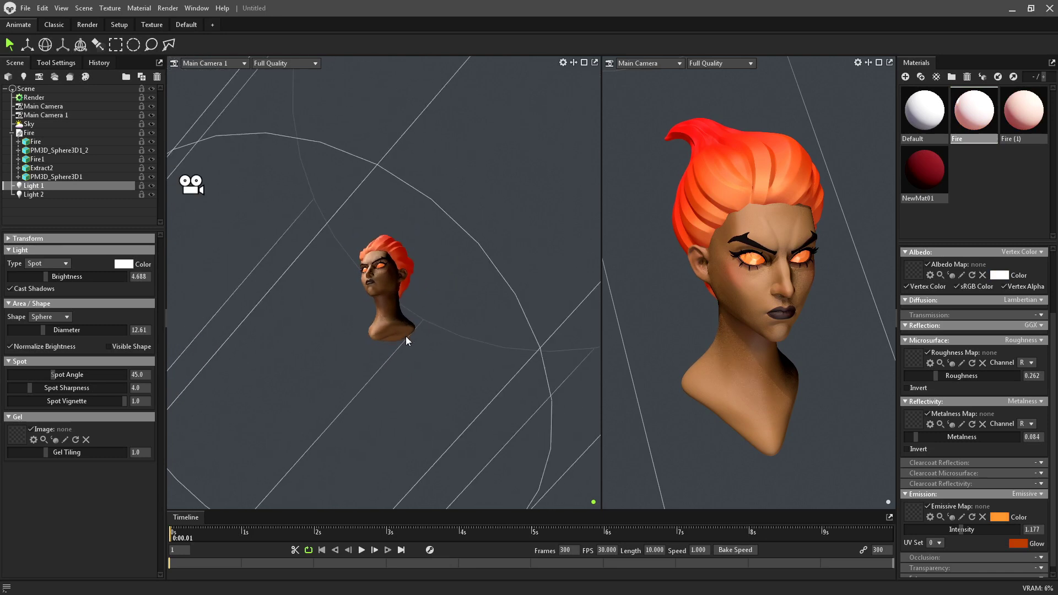
left_click(23, 76)
left_click_drag(303, 276, 340, 335)
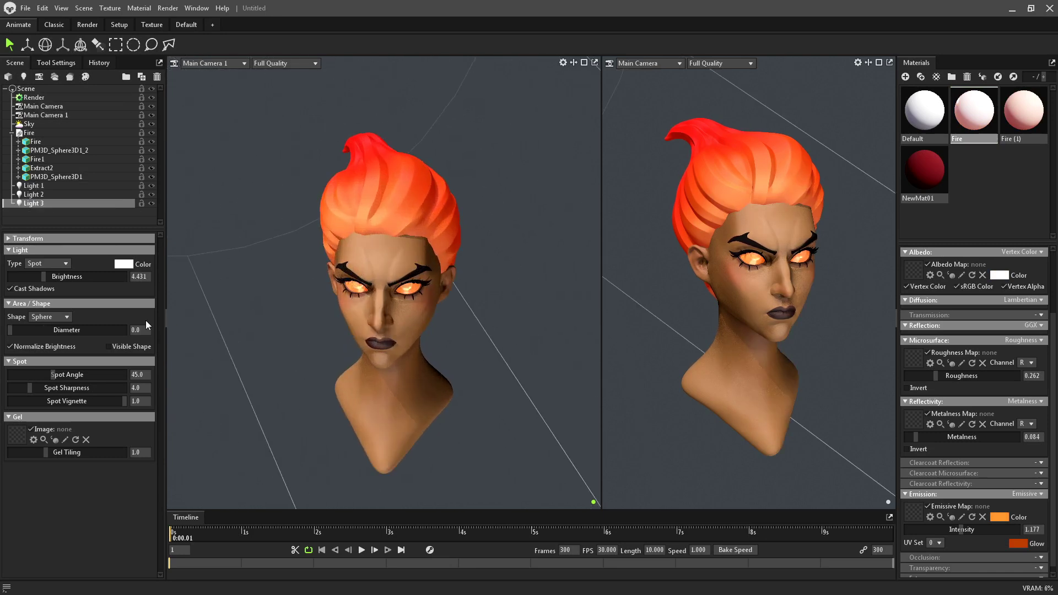
left_click(123, 264)
left_click(402, 374)
left_click(366, 154)
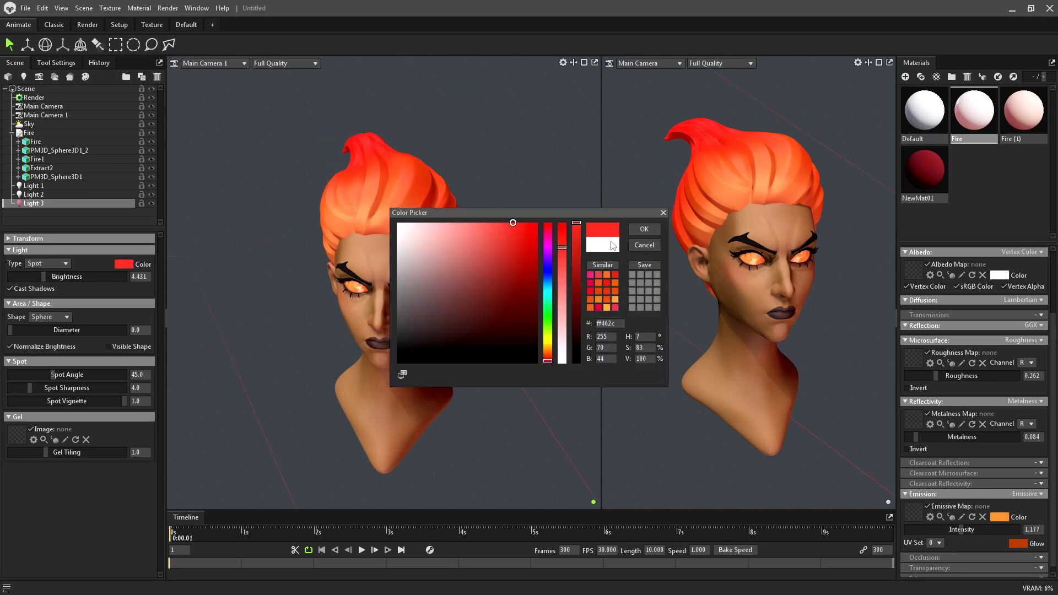
left_click(644, 229)
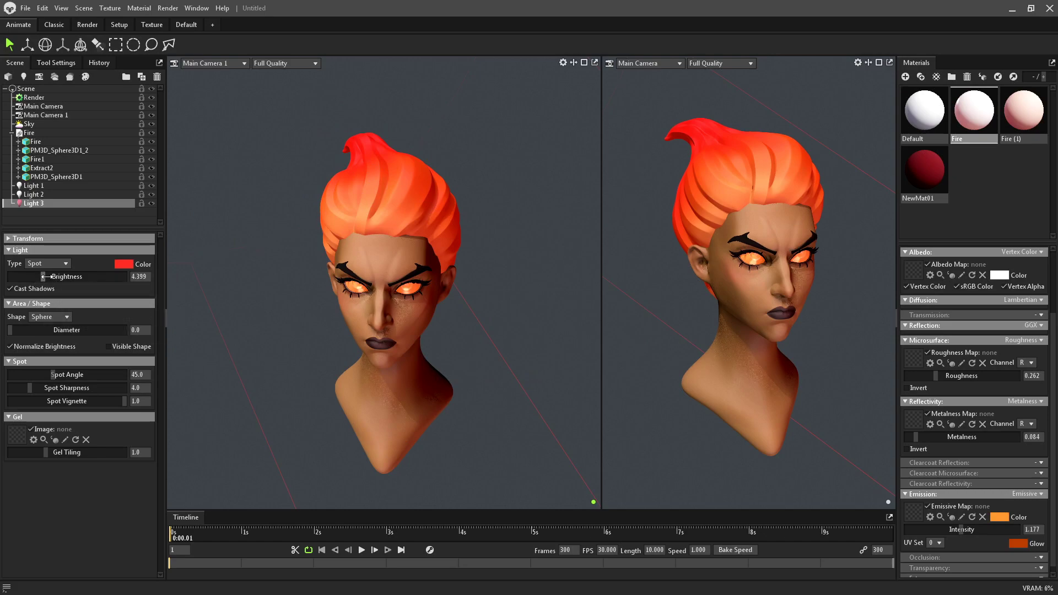
left_click_drag(44, 277, 45, 278)
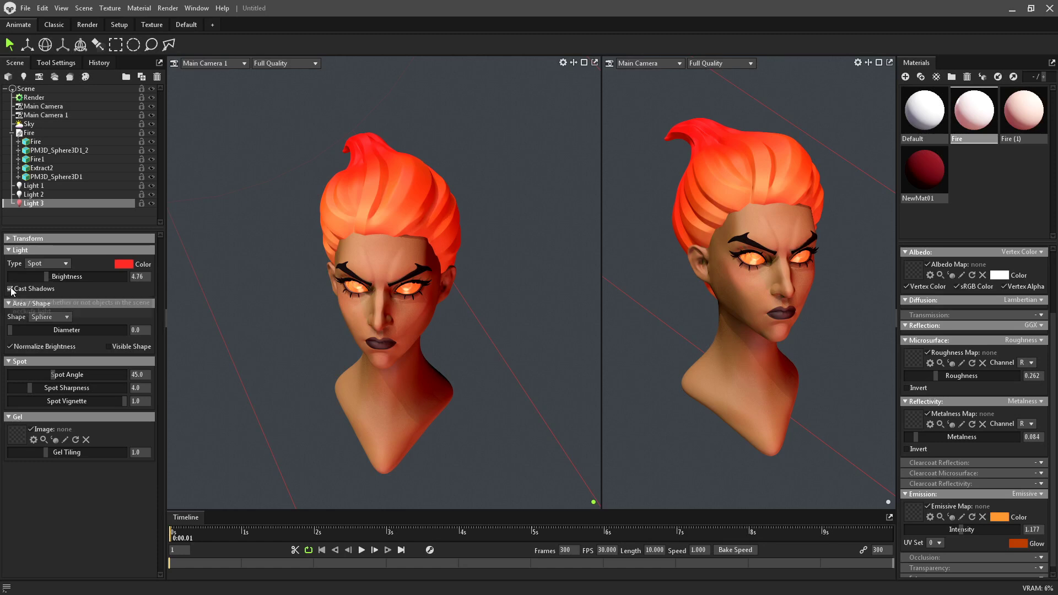
Step: View the scene from above and add a fourth spot light
left_click_drag(303, 361, 330, 326)
scroll(331, 331, "down", 5)
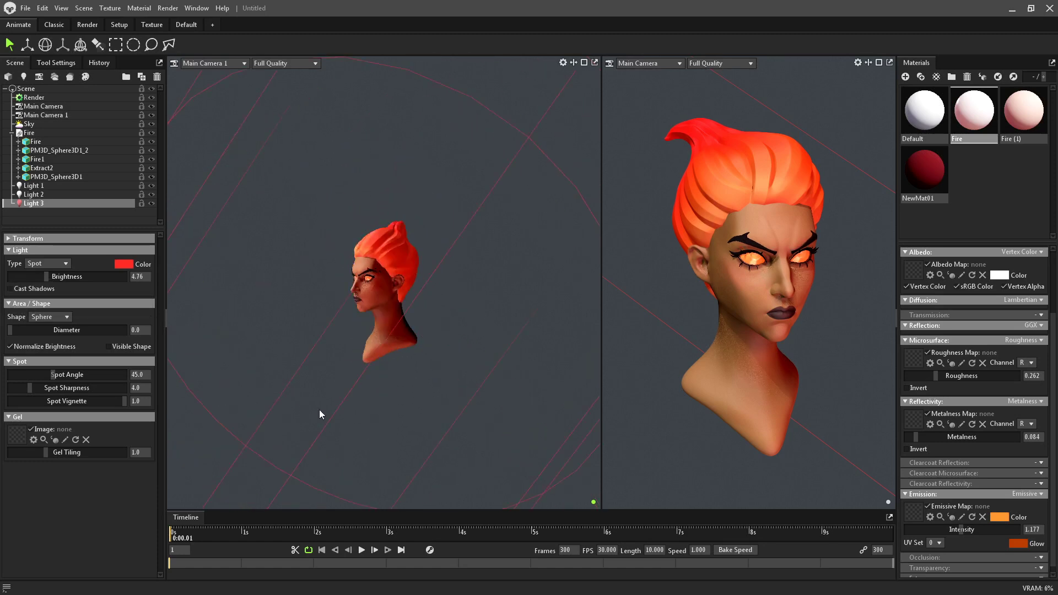
left_click_drag(319, 416, 315, 398)
left_click(23, 76)
Step: Move the fourth light over the head and raise its brightness to 6.058
mouse_move(216, 270)
left_mouse_down()
mouse_move(345, 320)
mouse_move(322, 344)
left_mouse_up()
left_click_drag(346, 236, 355, 212)
left_click(360, 73)
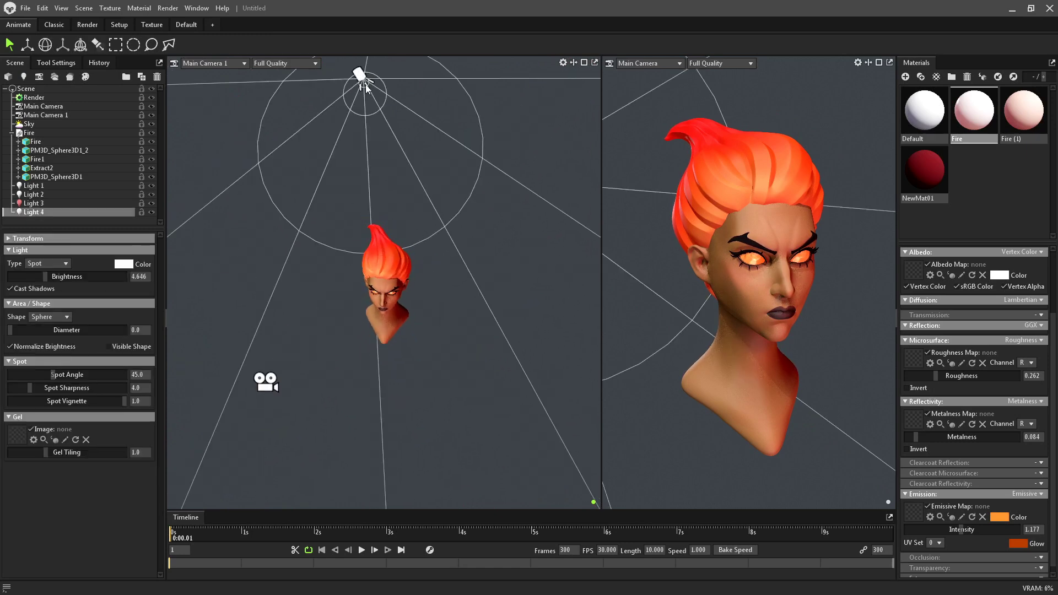
key("w")
left_click_drag(309, 77, 298, 256)
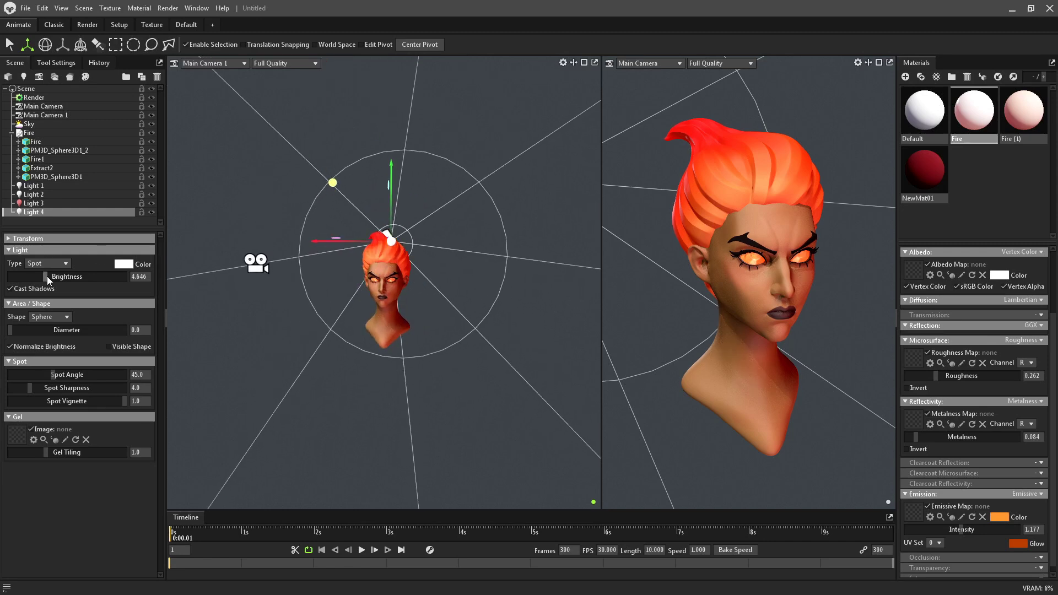
left_click_drag(48, 277, 55, 276)
Step: Tint Light 4 pale peach (ffaf8f) and enlarge its diameter to 6.145
left_click(123, 264)
left_click_drag(436, 273, 508, 222)
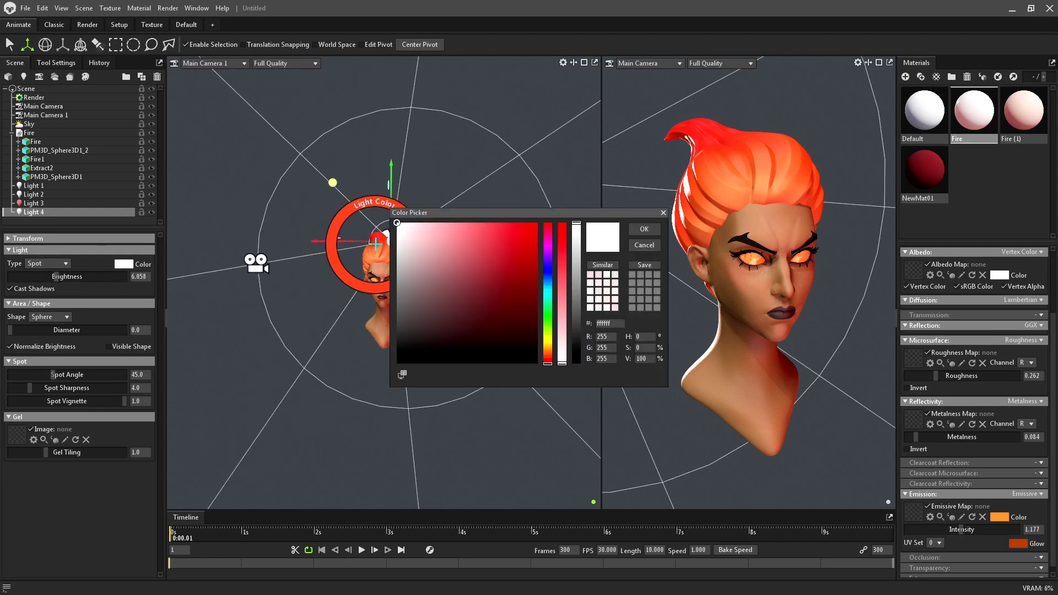
left_click_drag(562, 252, 561, 302)
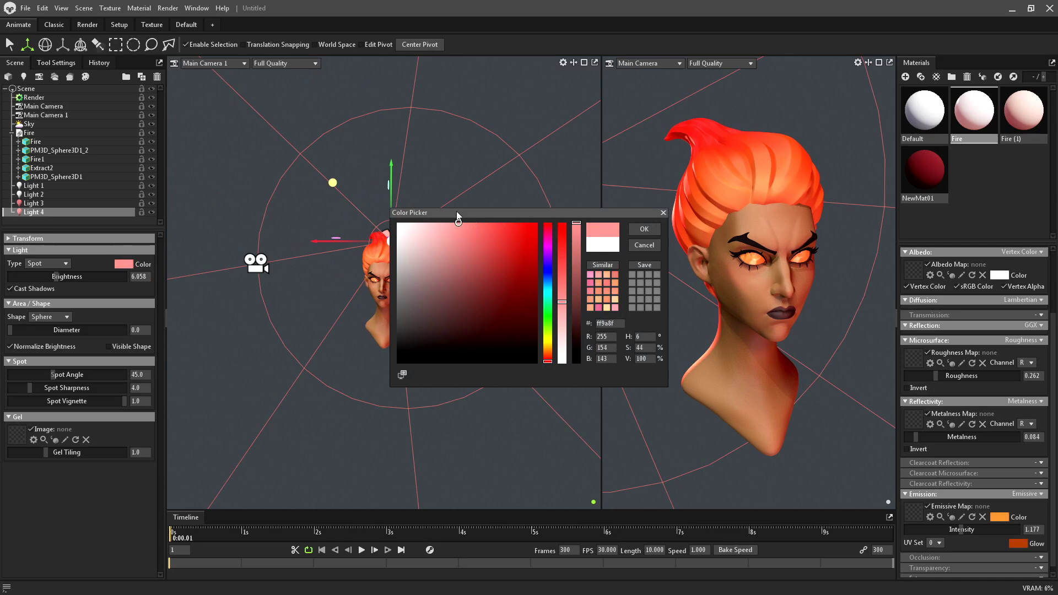
left_click(548, 356)
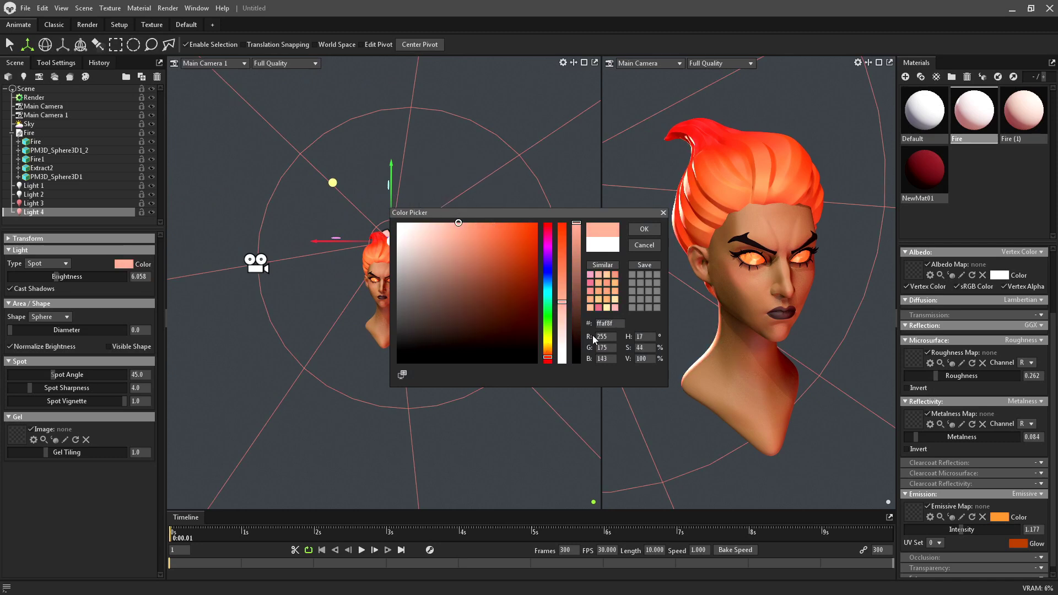
left_click(644, 230)
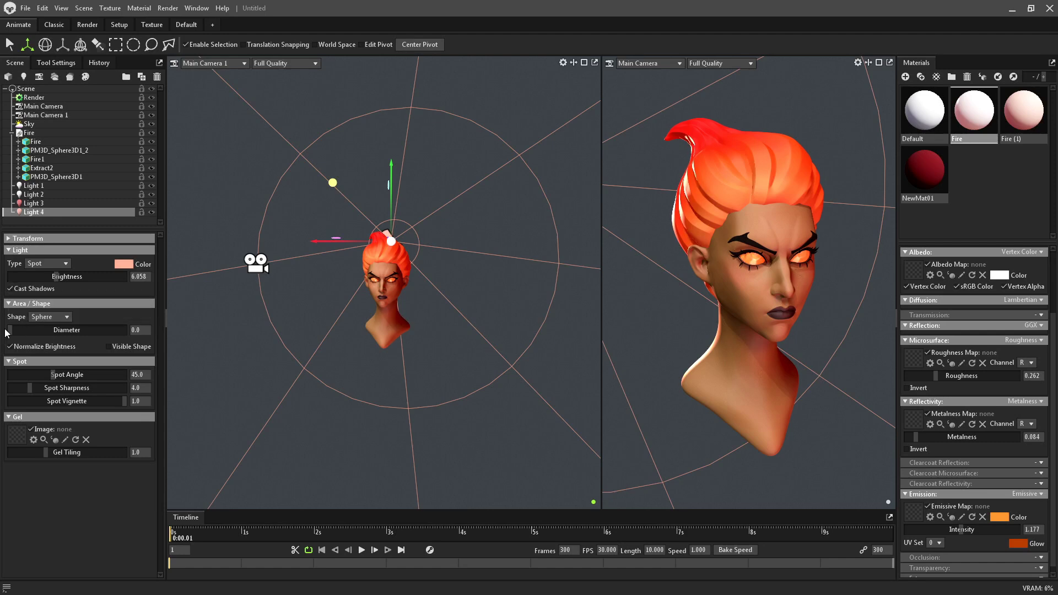
left_click_drag(5, 330, 43, 330)
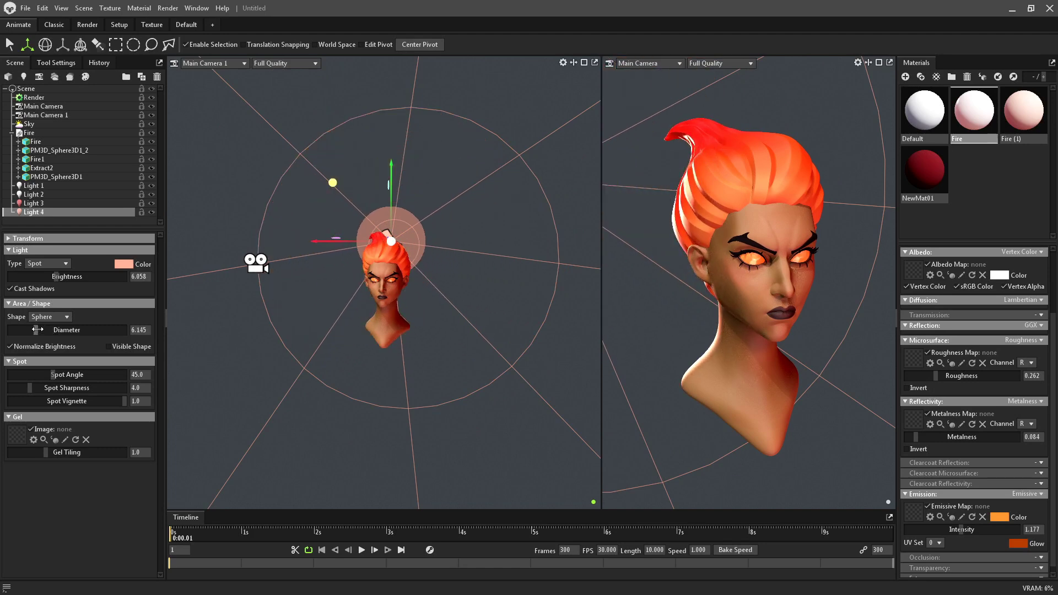
left_click(312, 466)
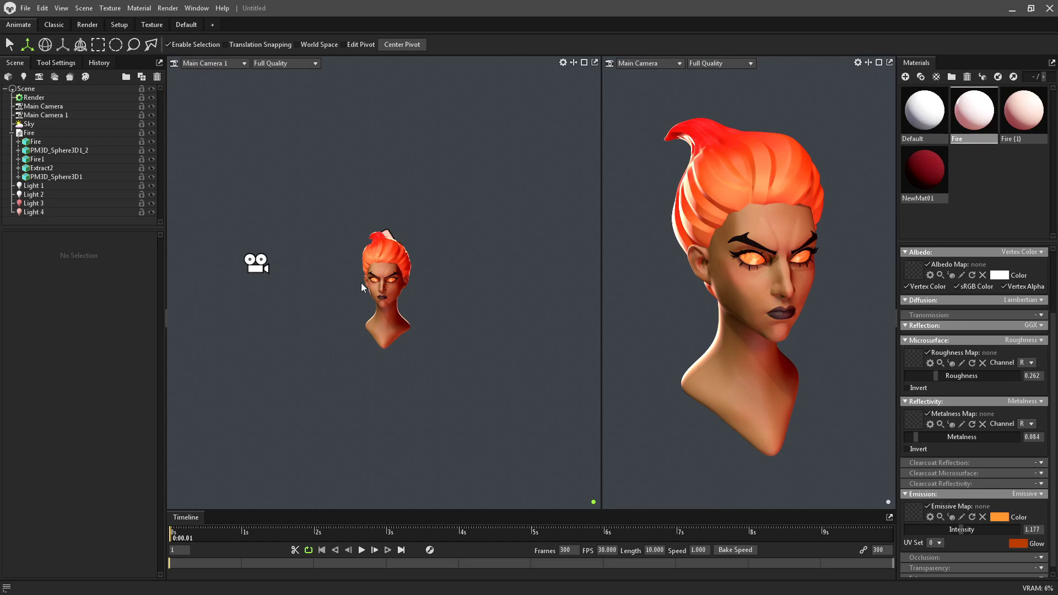
Step: Try pink, light blue and lavender tints on Light 1
left_click(33, 186)
left_click(124, 264)
left_click(424, 225)
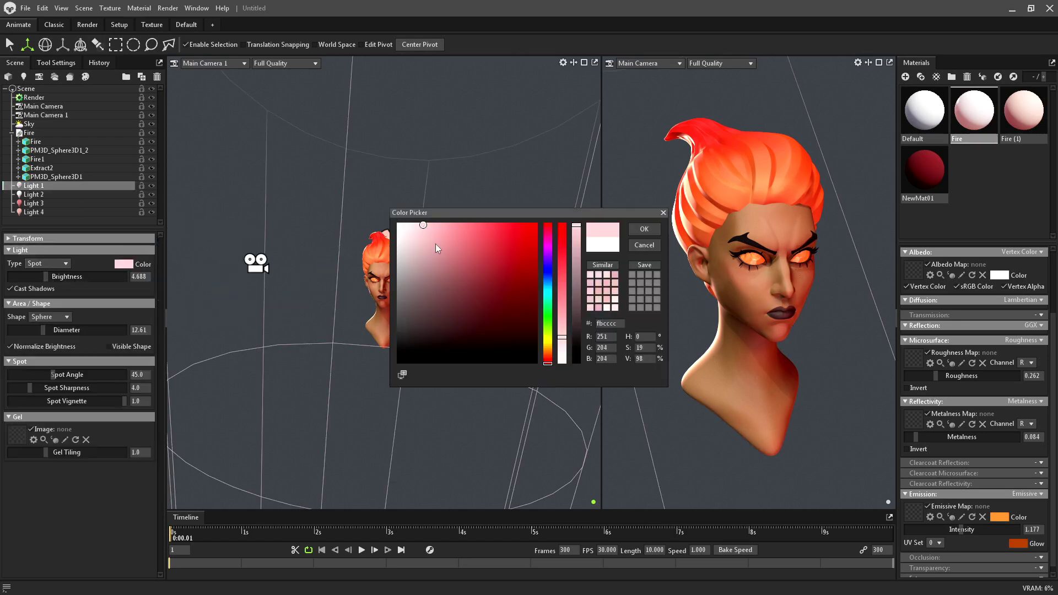
left_click_drag(435, 244, 422, 236)
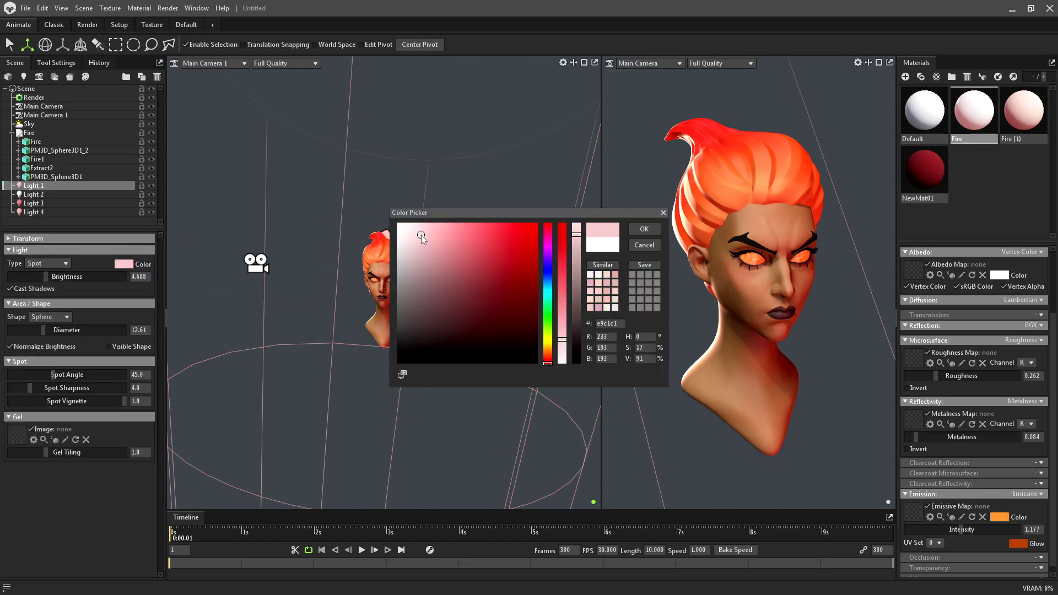
mouse_move(465, 239)
left_mouse_down()
mouse_move(508, 232)
mouse_move(535, 271)
mouse_move(502, 226)
mouse_move(450, 221)
left_mouse_up()
left_click(547, 268)
left_click(635, 231)
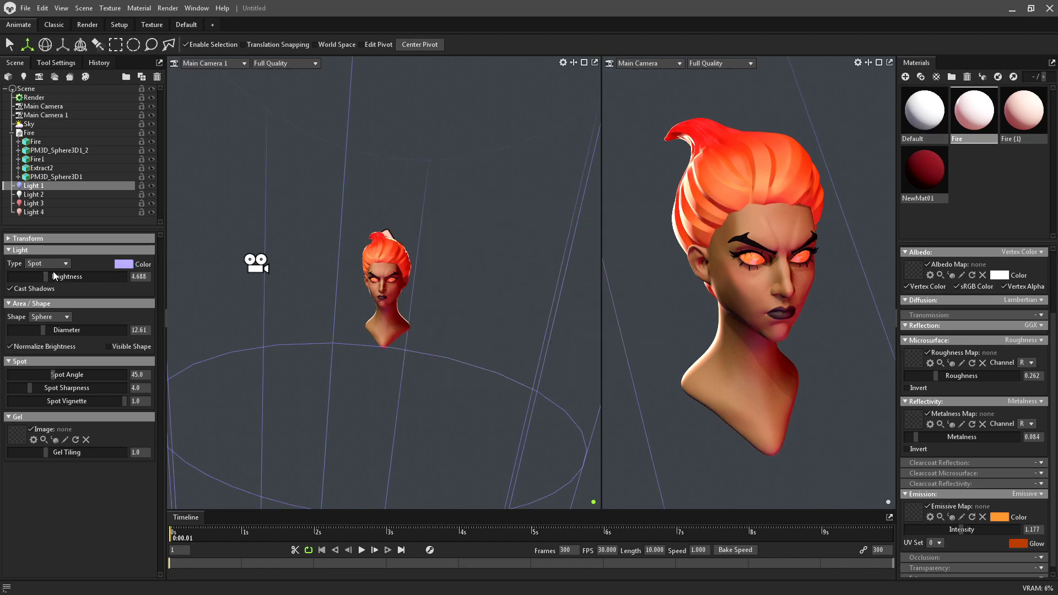
Step: Lower Light 1's brightness to 4.615 and make it pale warm yellow (ffd9ad)
mouse_move(44, 276)
left_mouse_down()
mouse_move(24, 268)
mouse_move(46, 272)
left_mouse_up()
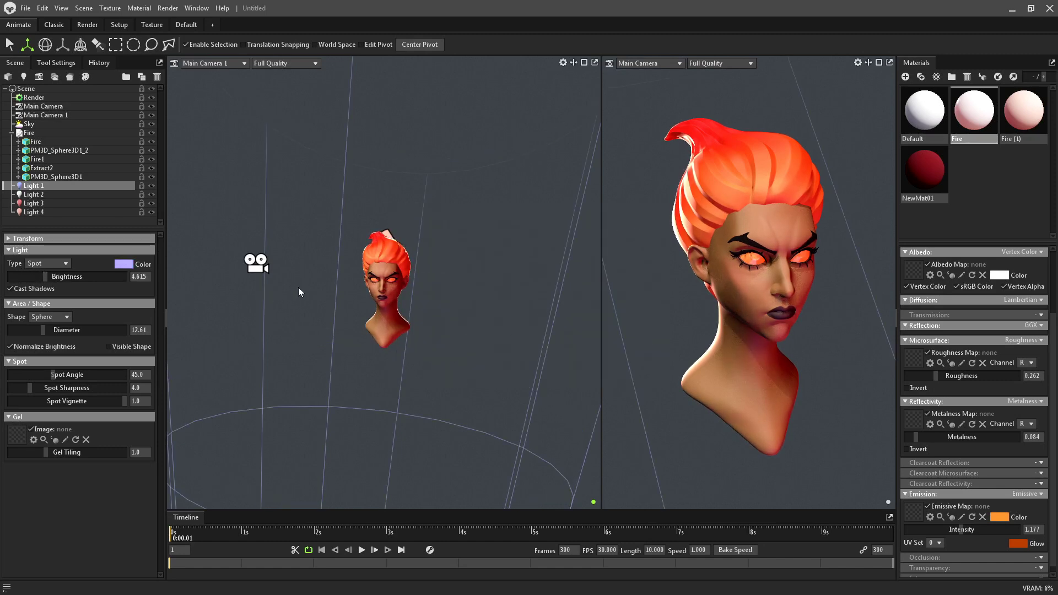
left_click(124, 264)
left_click_drag(548, 330, 549, 350)
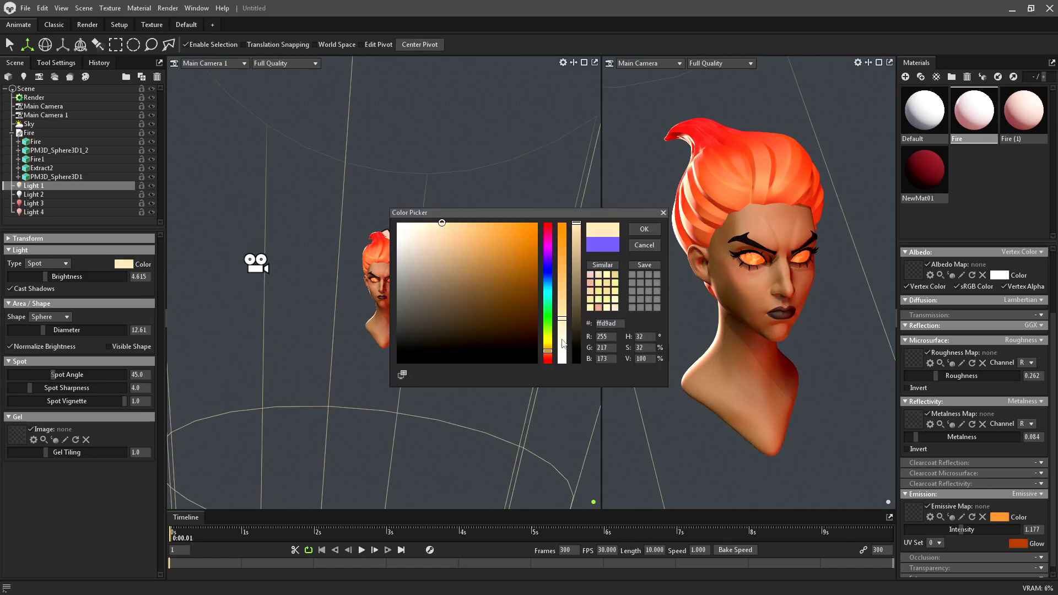
left_click(645, 230)
scroll(384, 342, "up", 3)
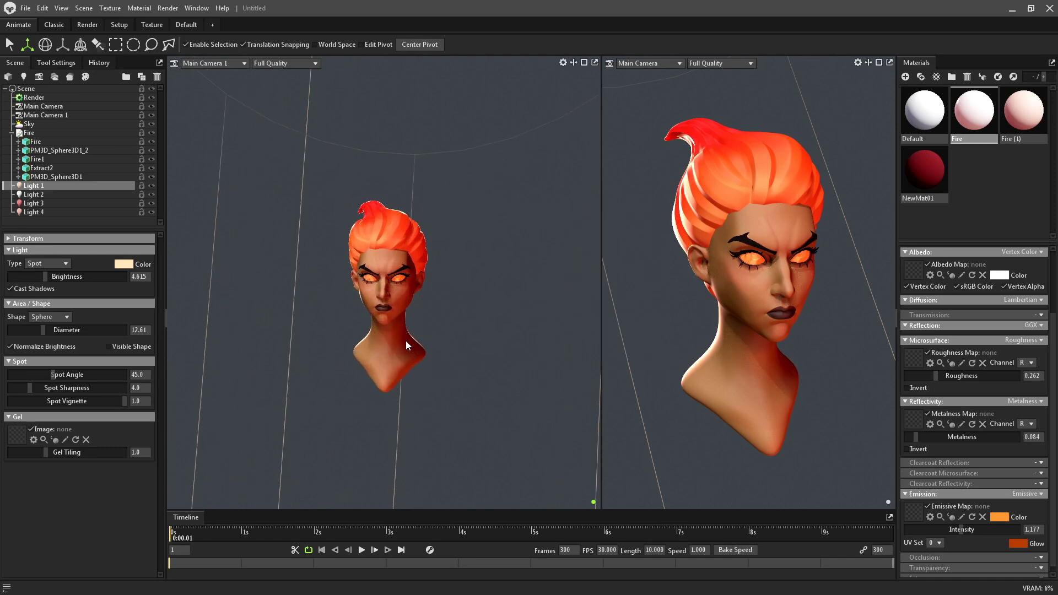
key("ctrl+s")
Step: Create a Render folder inside the Fire project folder and save the scene there as Fire.tbscene
left_click(617, 209)
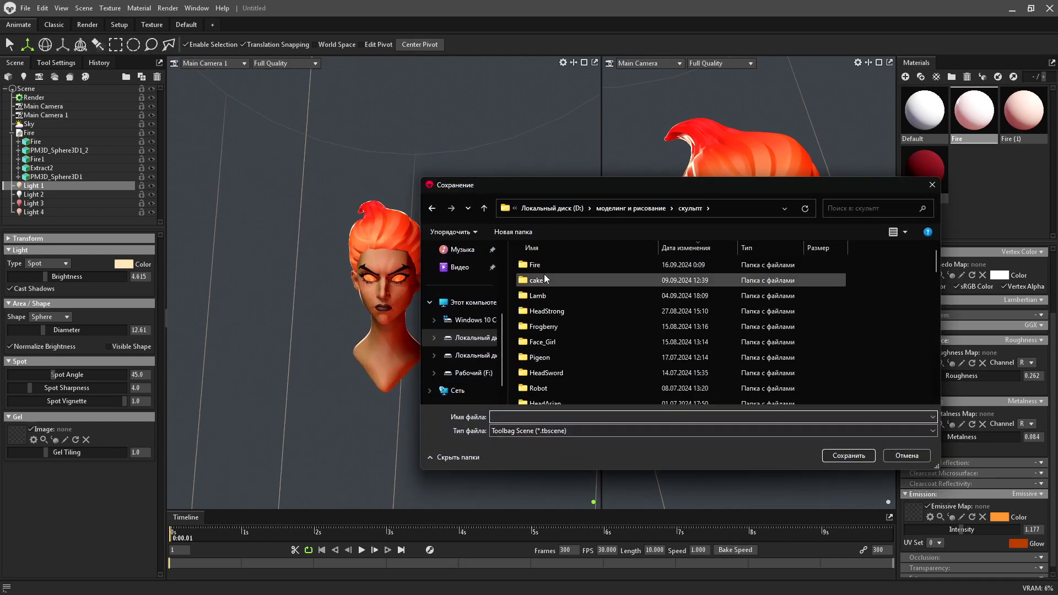
double_click(542, 269)
right_click(538, 316)
left_click(766, 453)
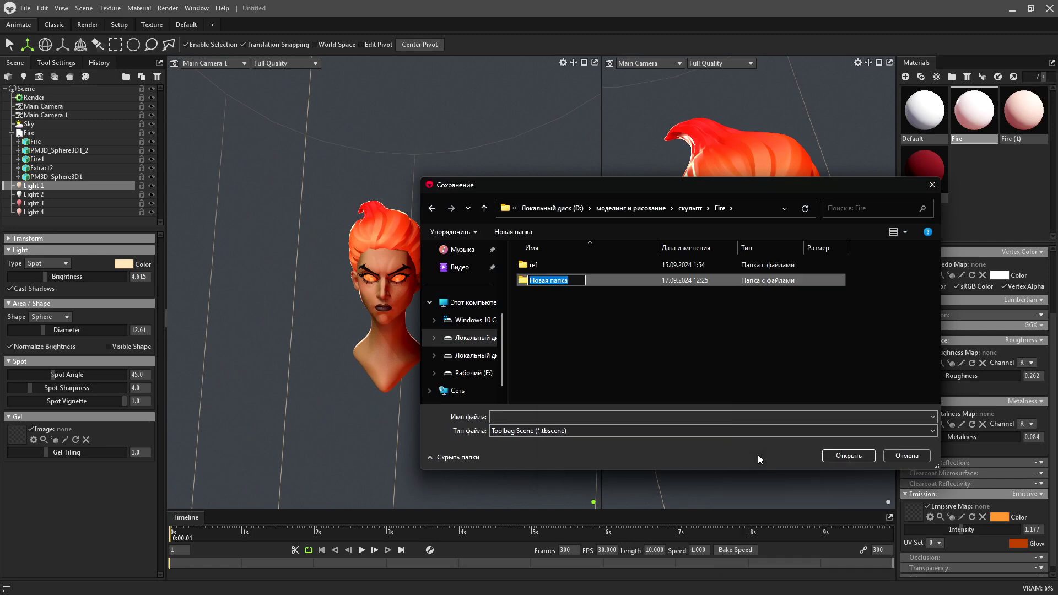
type("Render")
key("Return")
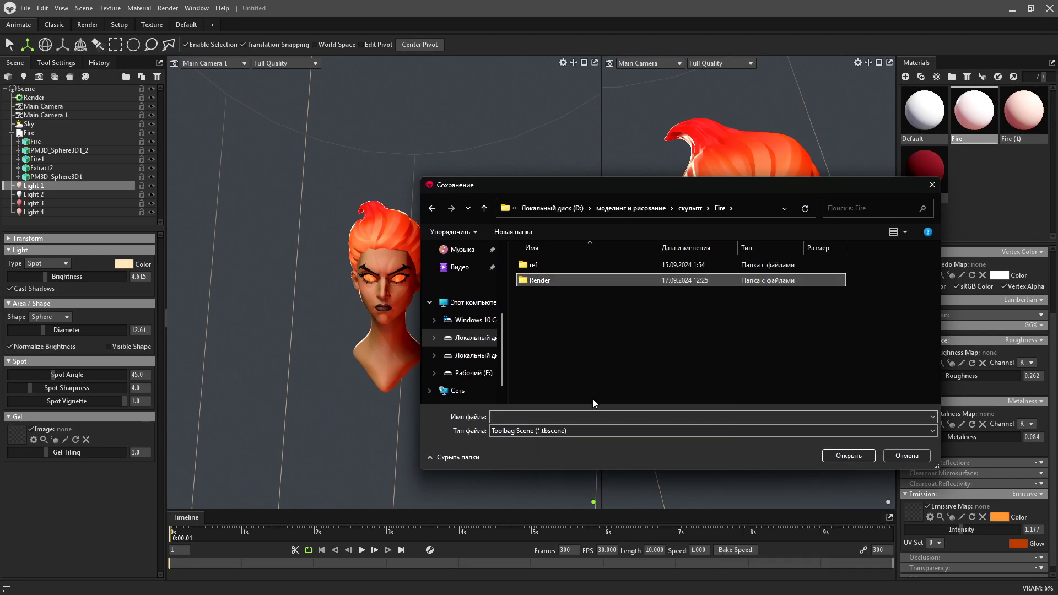
key("Return")
type("e")
key("Return")
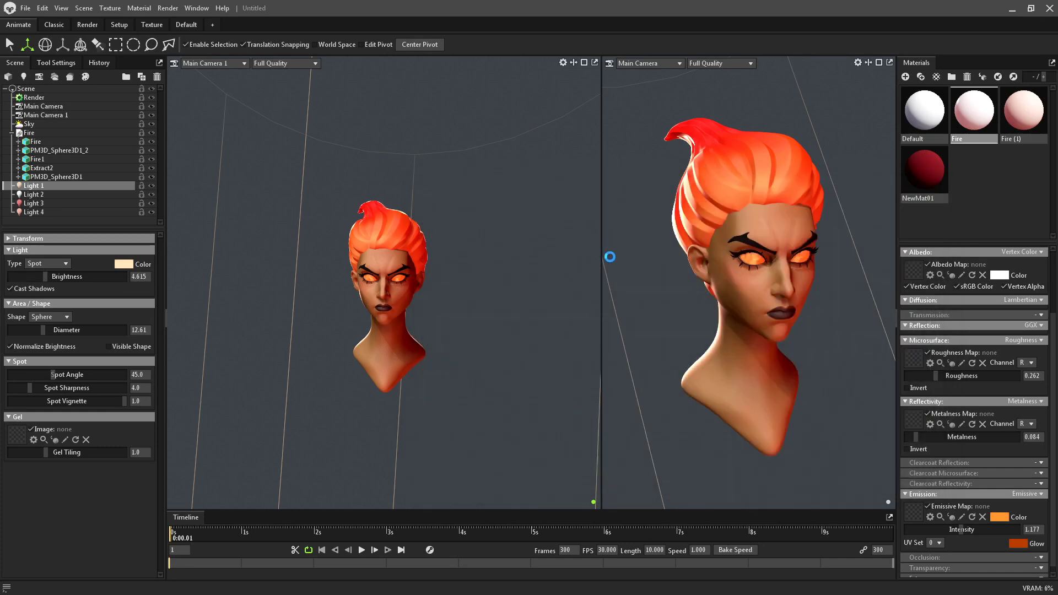
Step: Set the Sky's backdrop colour to dark navy 091521
left_click(28, 124)
left_click(124, 431)
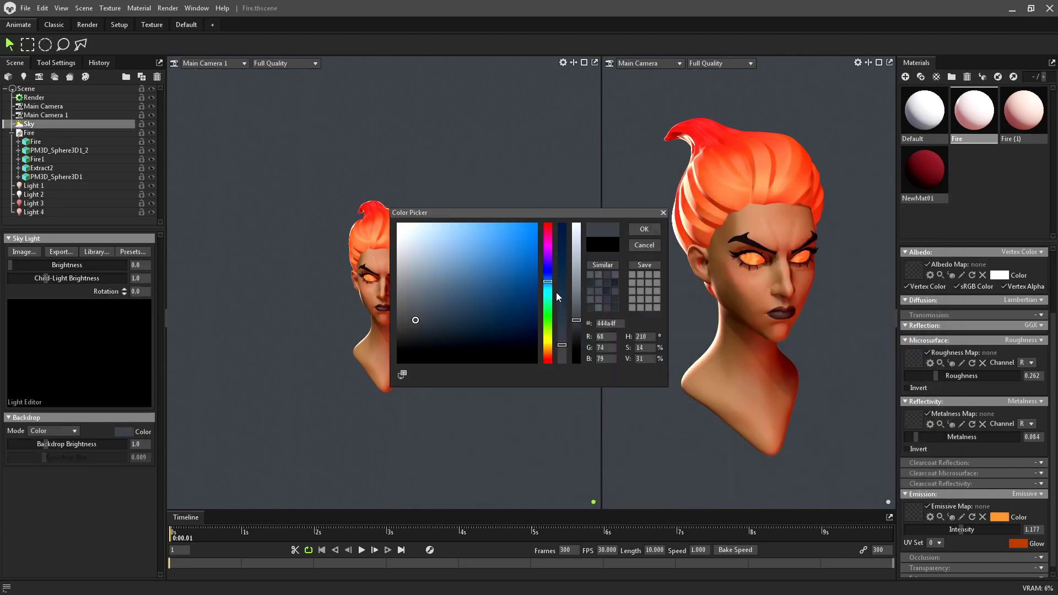
mouse_move(450, 343)
left_mouse_down()
mouse_move(518, 346)
mouse_move(533, 326)
left_mouse_up()
key("Return")
scroll(378, 303, "up", 3)
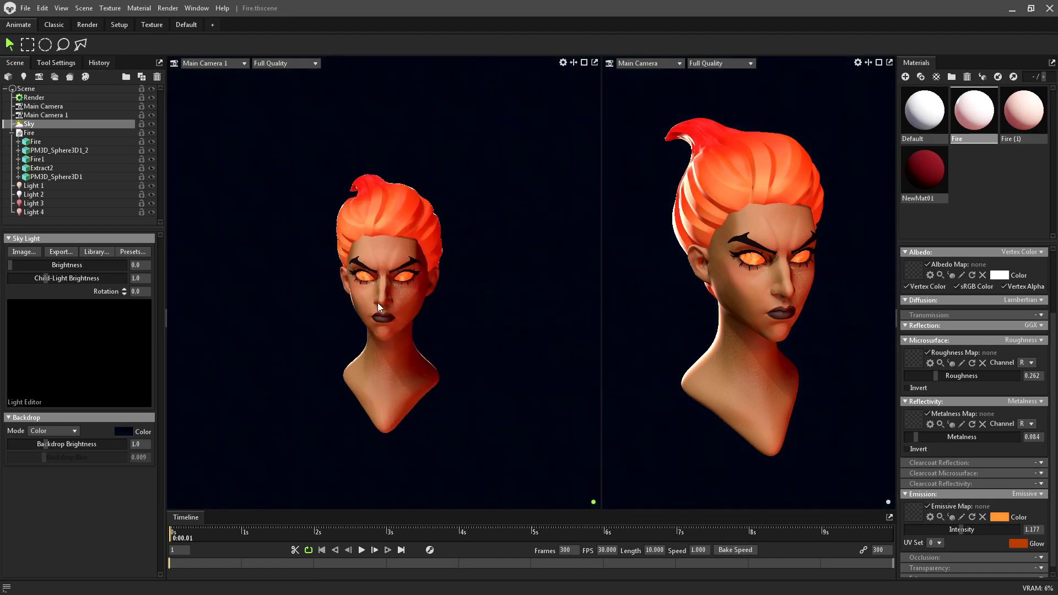
scroll(490, 309, "up", 3)
Step: Turn on Use Ray Tracing in the Render settings
left_click(730, 184)
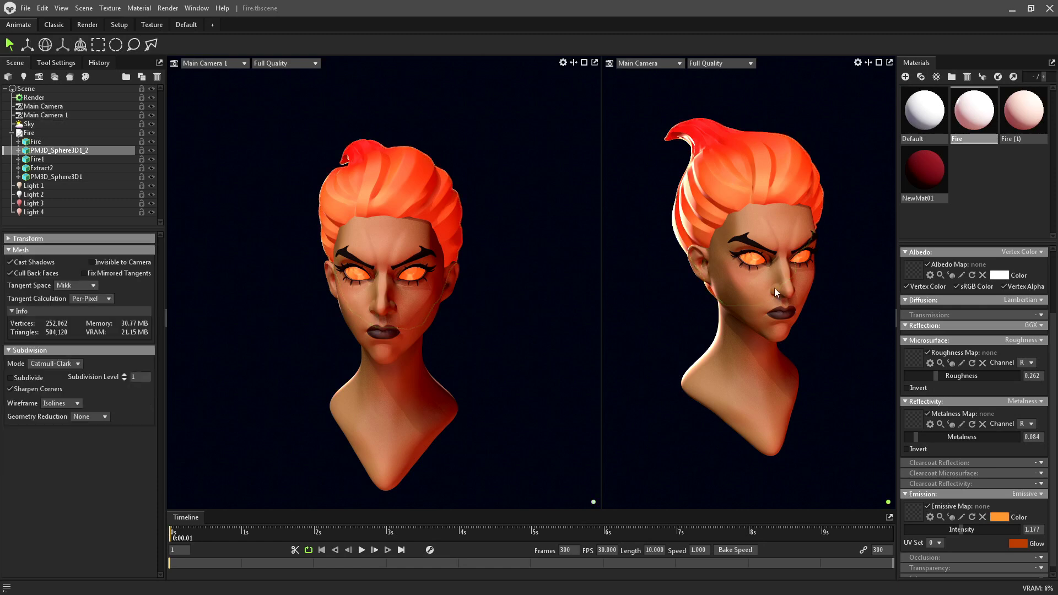
scroll(970, 452, "down", 1)
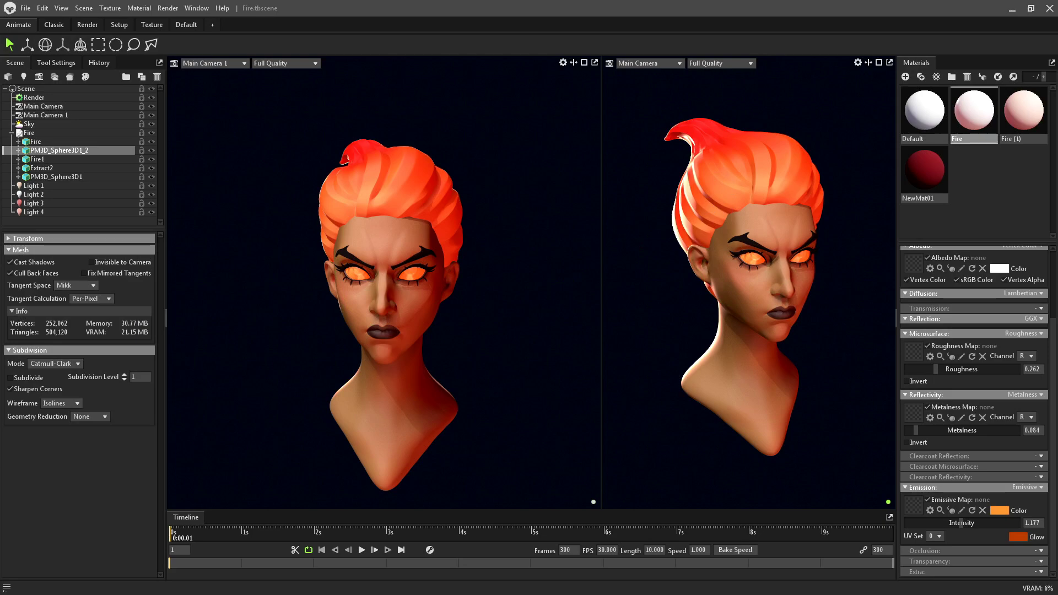
left_click(48, 99)
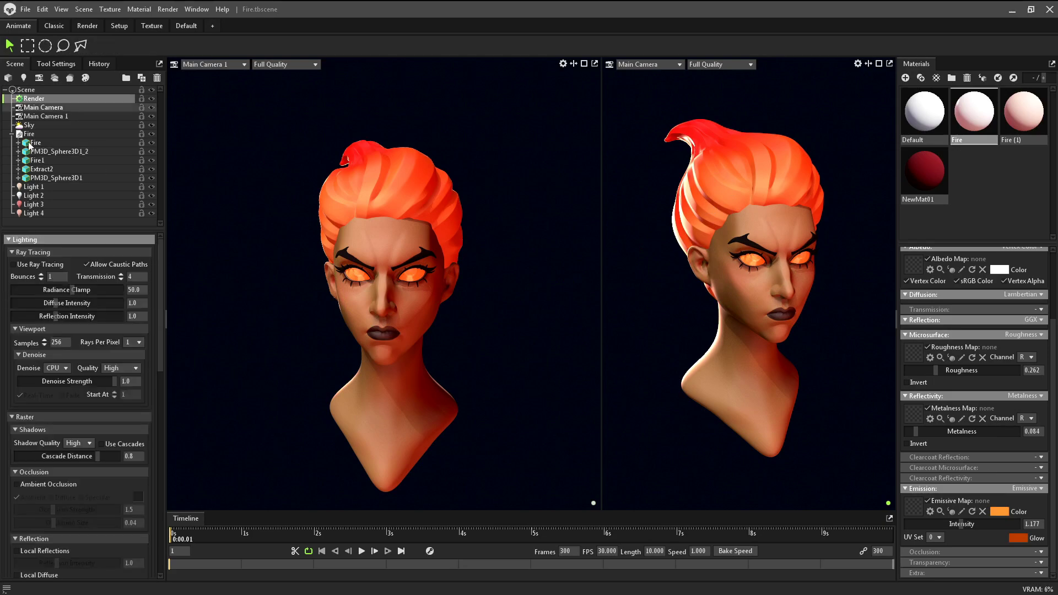
left_click(15, 265)
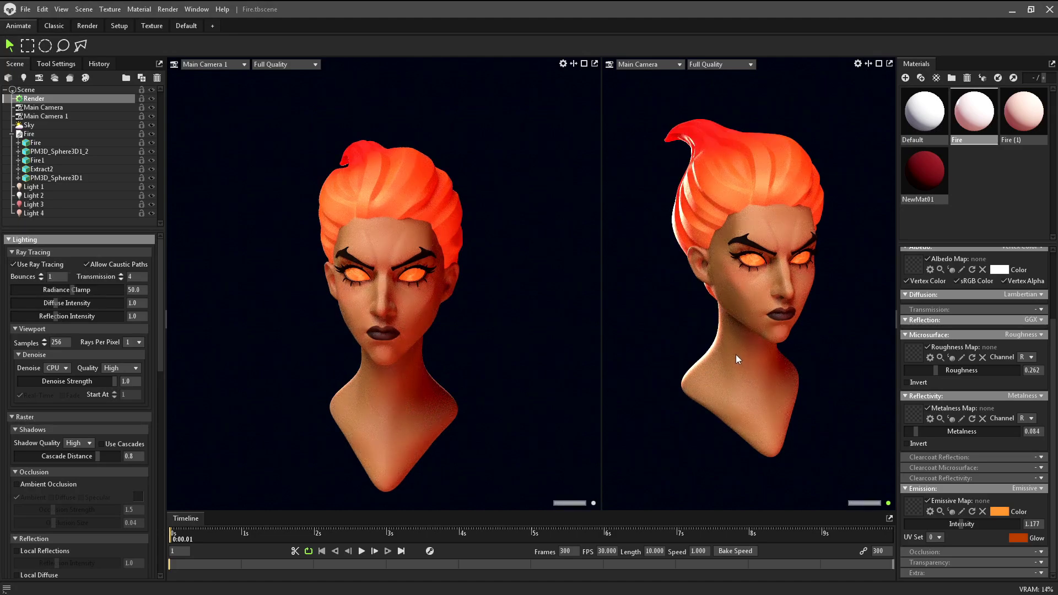
left_click(34, 195)
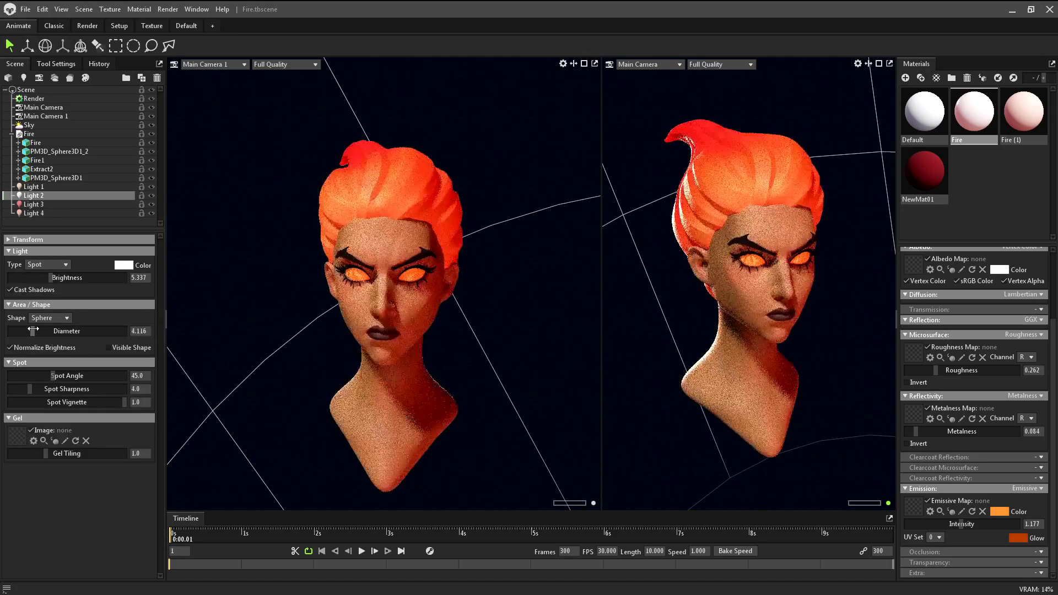
Step: Set Light 2's diameter to 17.47 and give Default material metalness 0.163, roughness 0.594
left_click_drag(33, 330, 47, 331)
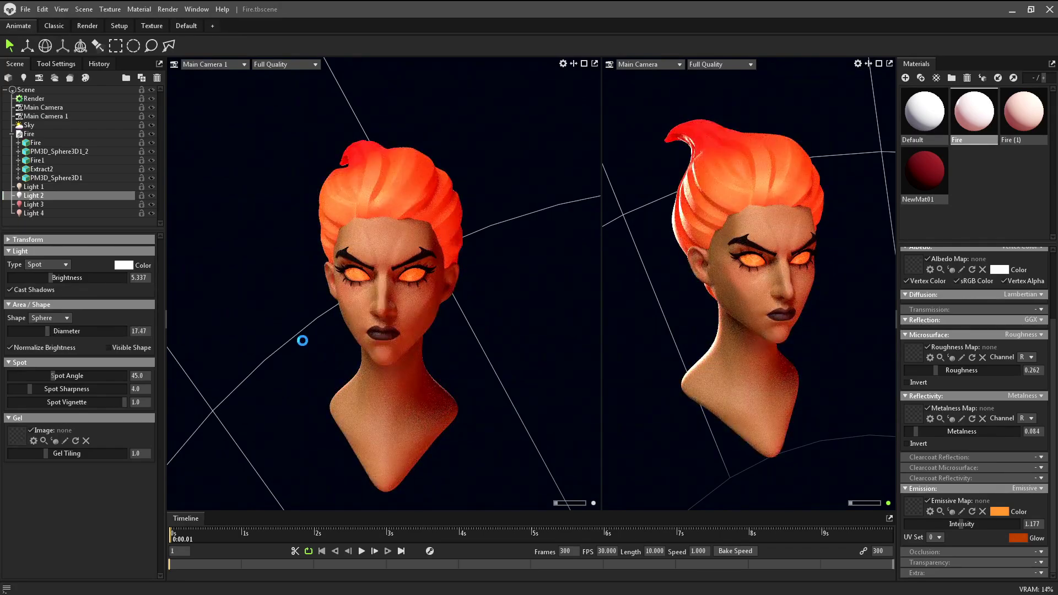
left_click(940, 130)
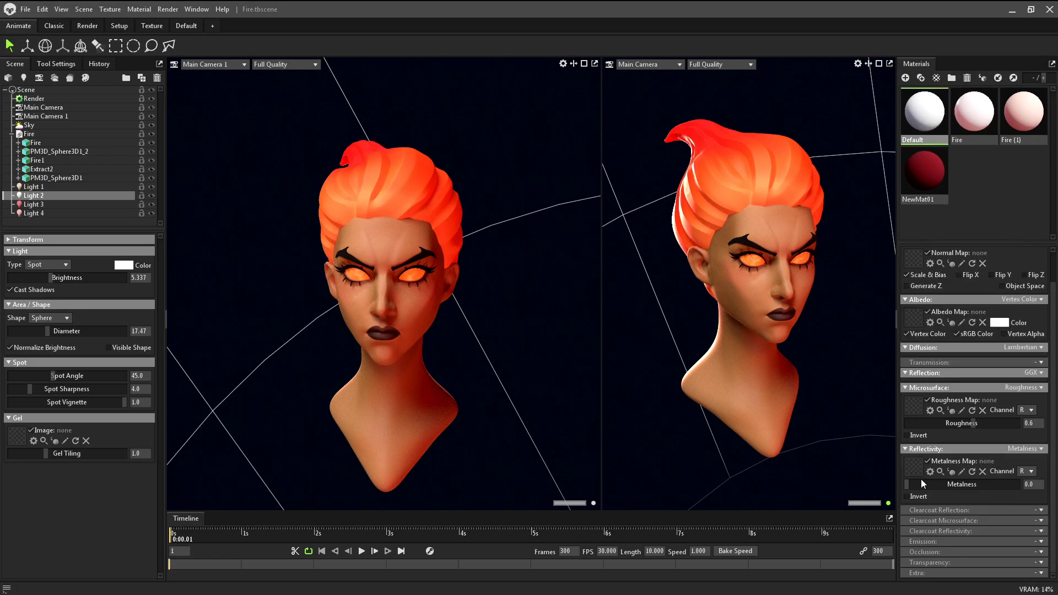
mouse_move(919, 485)
left_mouse_down()
mouse_move(964, 488)
mouse_move(925, 485)
left_mouse_up()
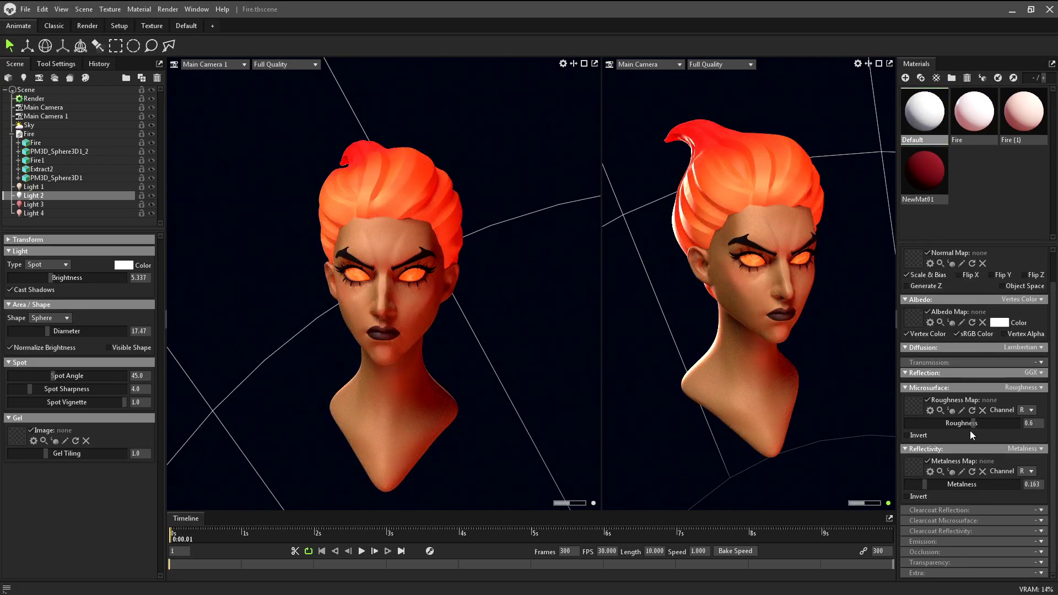
left_click_drag(973, 424, 974, 426)
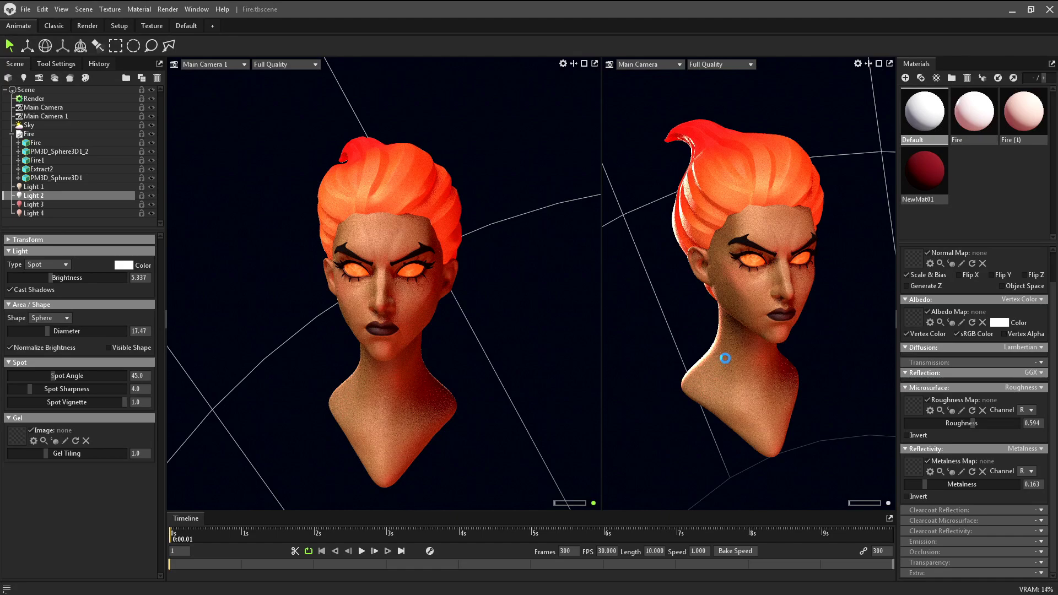
Step: On the main camera, add bloom, raise contrast slightly and reset exposure to 1.0
left_click(43, 107)
scroll(61, 392, "down", 2)
scroll(46, 475, "down", 2)
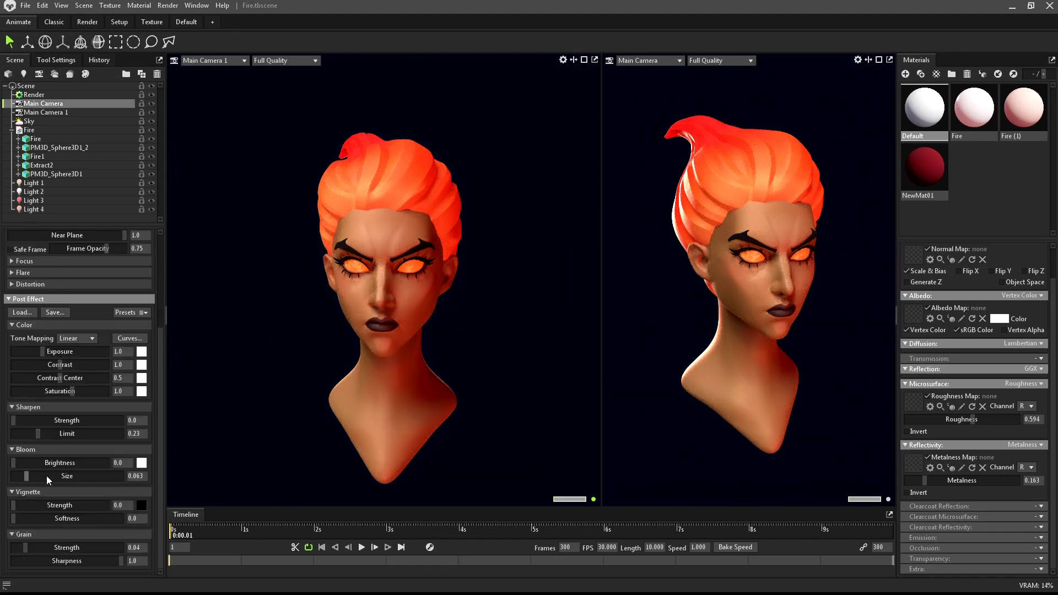
left_click_drag(16, 464, 46, 465)
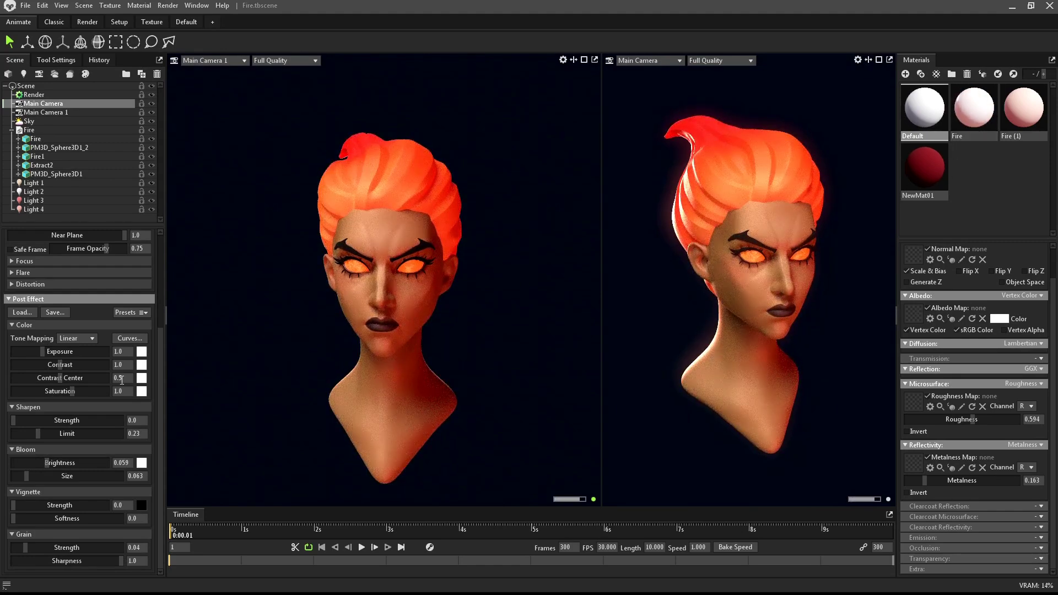
mouse_move(61, 371)
left_mouse_down()
mouse_move(72, 369)
mouse_move(43, 345)
left_mouse_up()
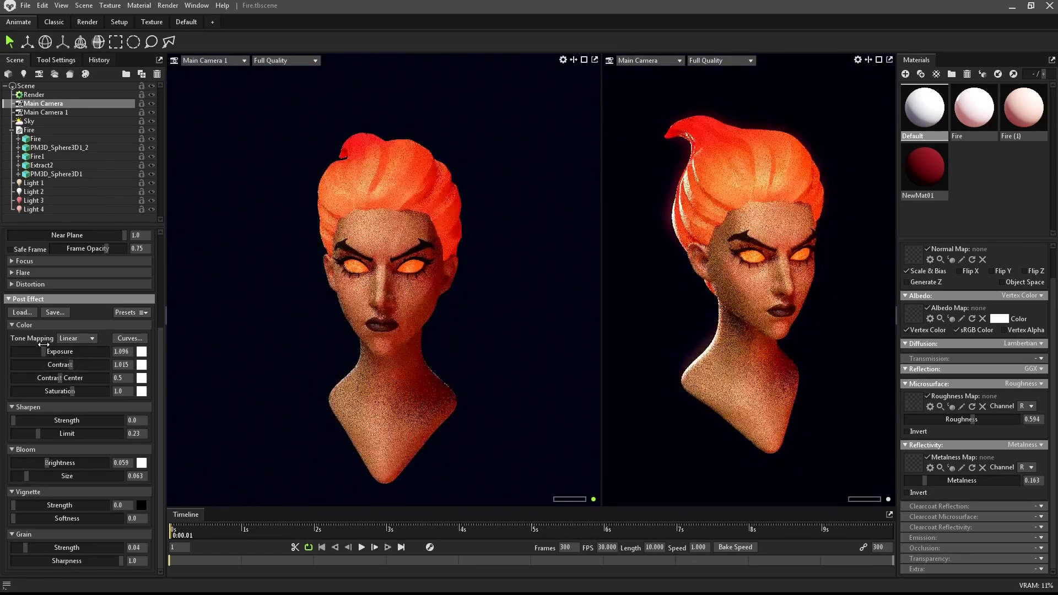
type("1")
key("Return")
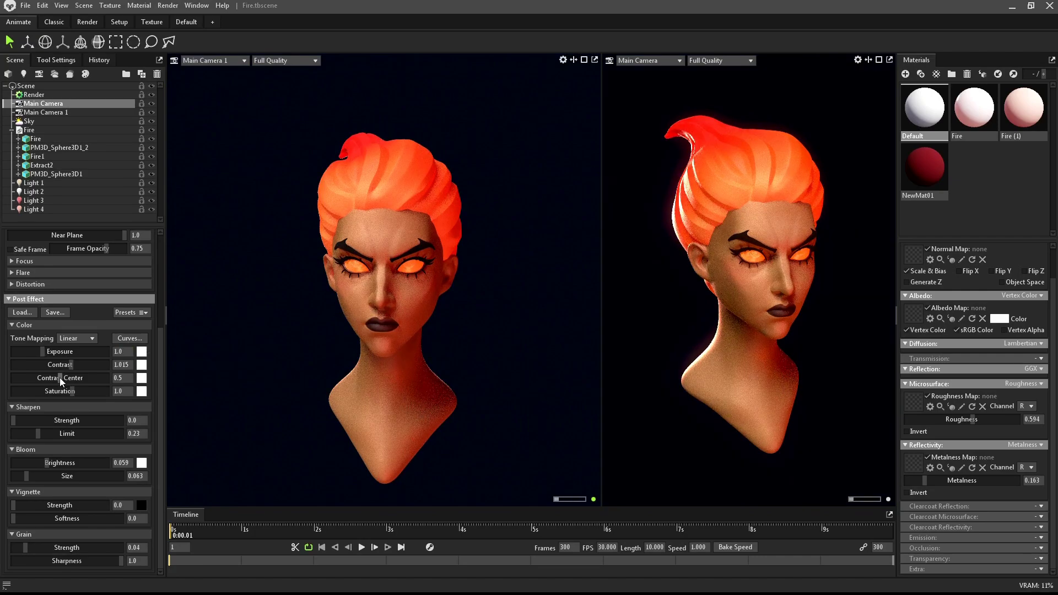
Step: Adjust contrast center, add 0.032 sharpening and widen bloom to size 0.258, brightness 0.095
mouse_move(60, 378)
left_mouse_down()
mouse_move(121, 377)
mouse_move(72, 378)
left_mouse_up()
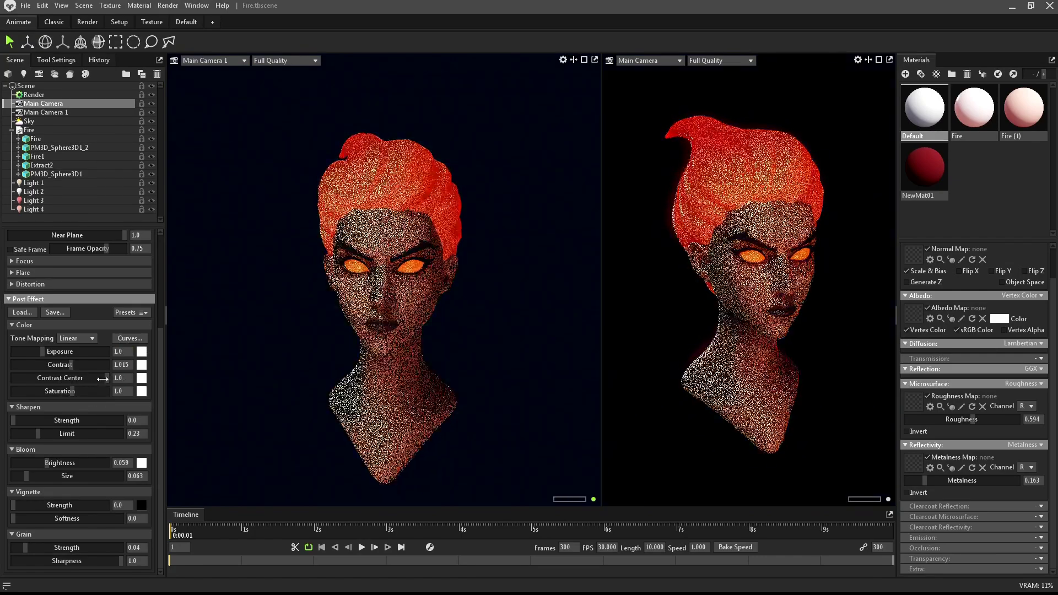
mouse_move(598, 372)
left_mouse_down()
mouse_move(465, 177)
mouse_move(594, 375)
left_mouse_up()
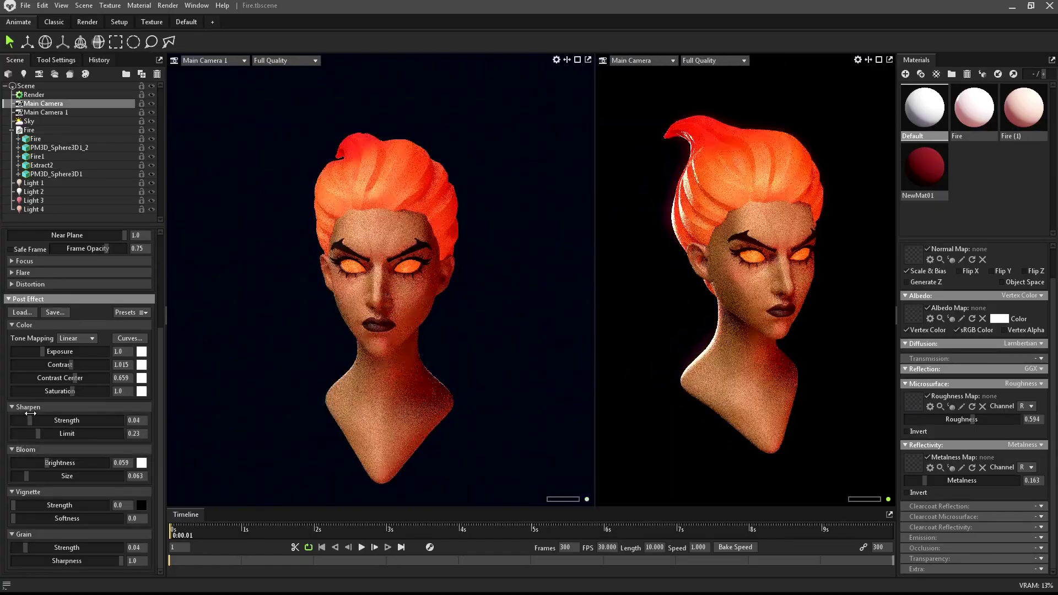
left_click_drag(19, 421, 29, 407)
mouse_move(26, 476)
left_mouse_down()
mouse_move(78, 481)
mouse_move(49, 463)
left_mouse_up()
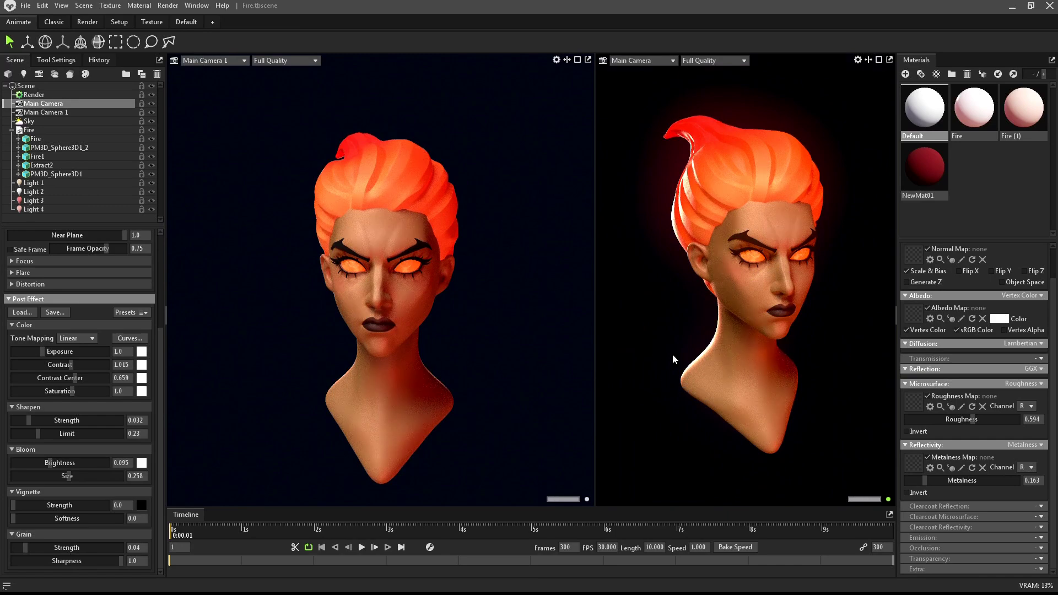
Step: Shift the Fire (1) and Fire materials' glow colours from red to orange
left_click(1023, 110)
left_click(1019, 534)
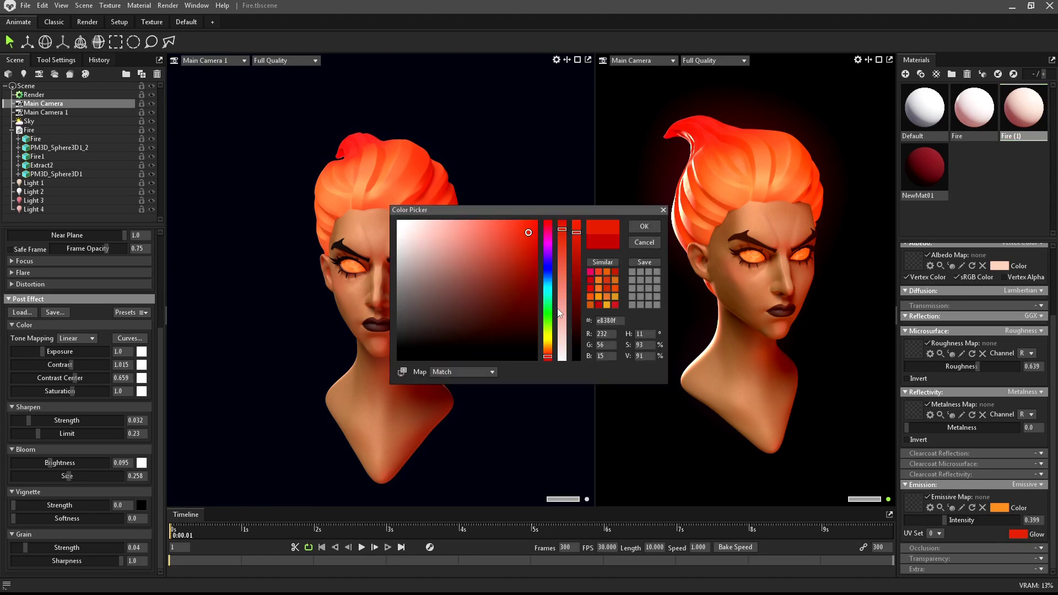
left_click_drag(549, 344, 551, 359)
left_click(644, 243)
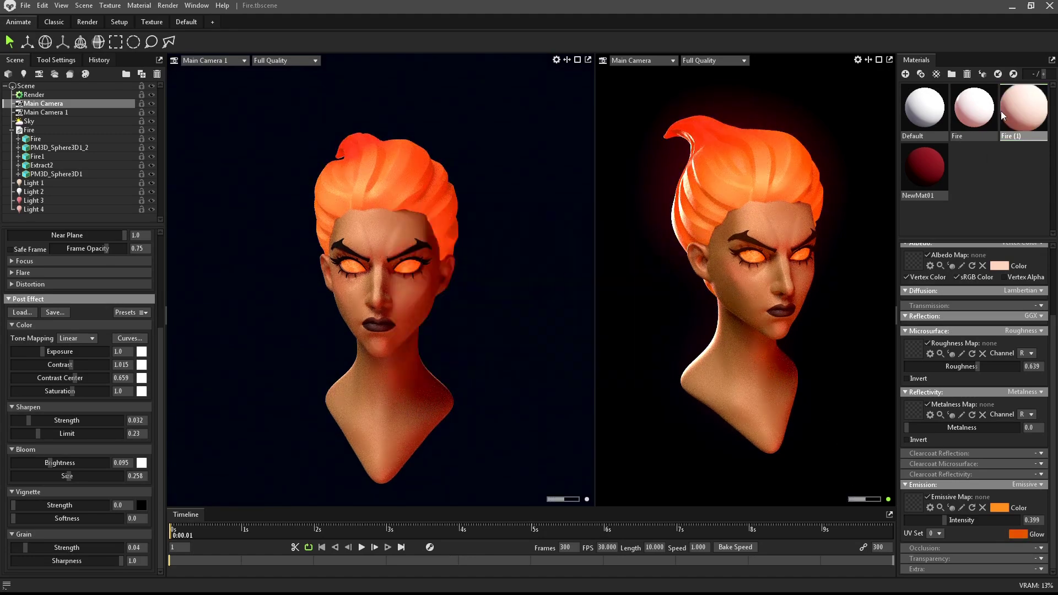
left_click(974, 109)
left_click(1018, 534)
left_click(502, 238)
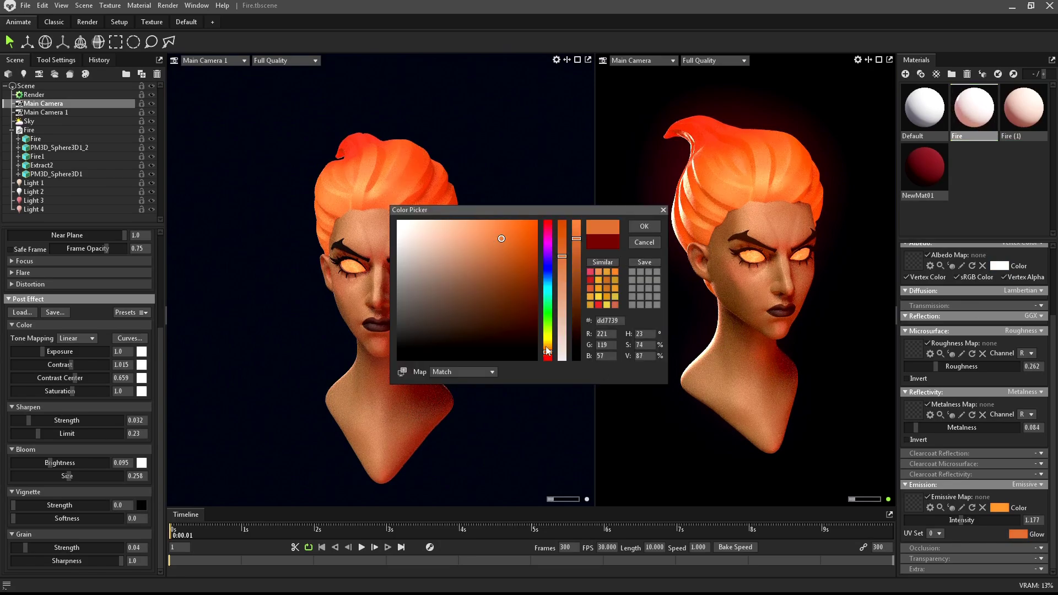
left_click_drag(502, 239, 487, 232)
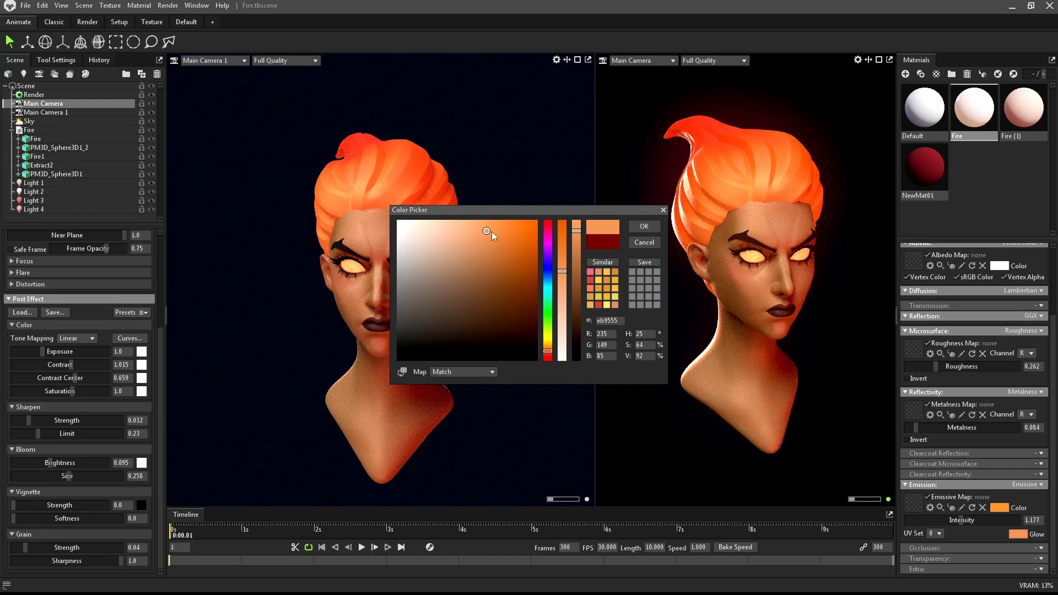
left_click(643, 228)
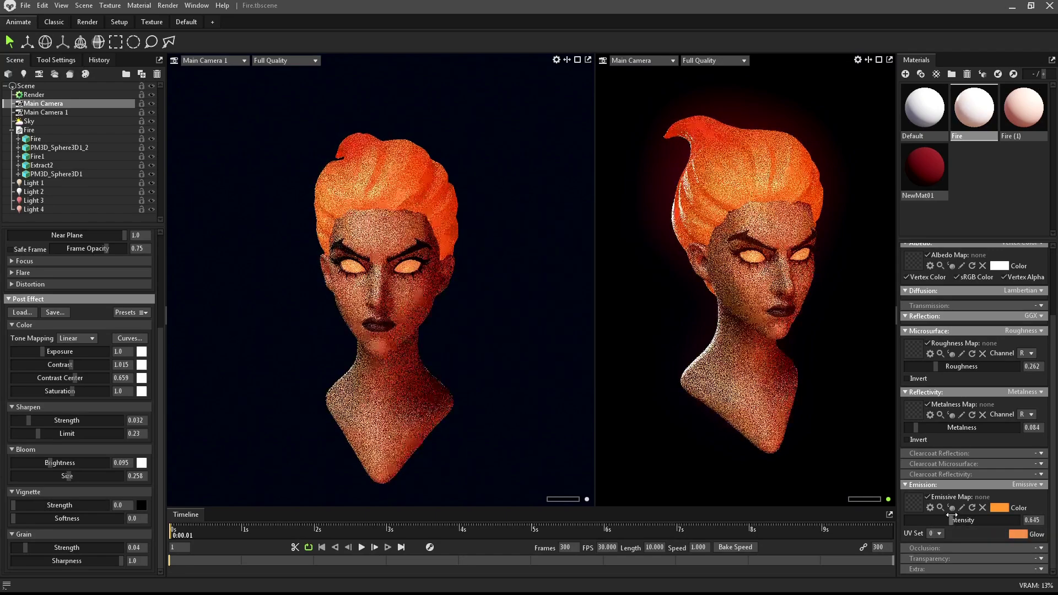
Step: Keep Fire's emission type Emissive and set its emission colour map to Albedo
scroll(970, 515, "up", 3)
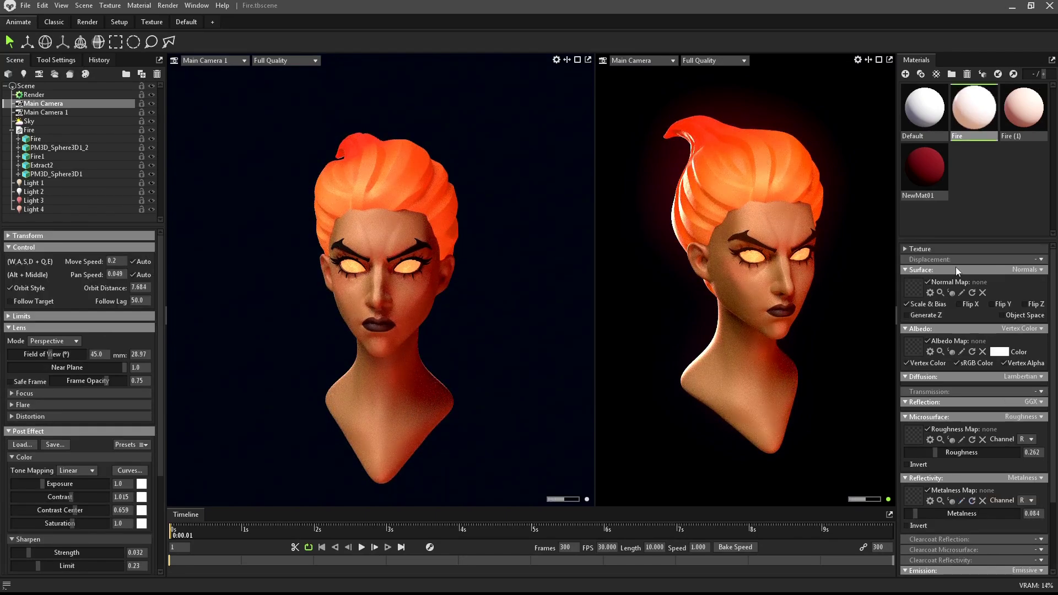
scroll(935, 505, "down", 3)
left_click(1035, 485)
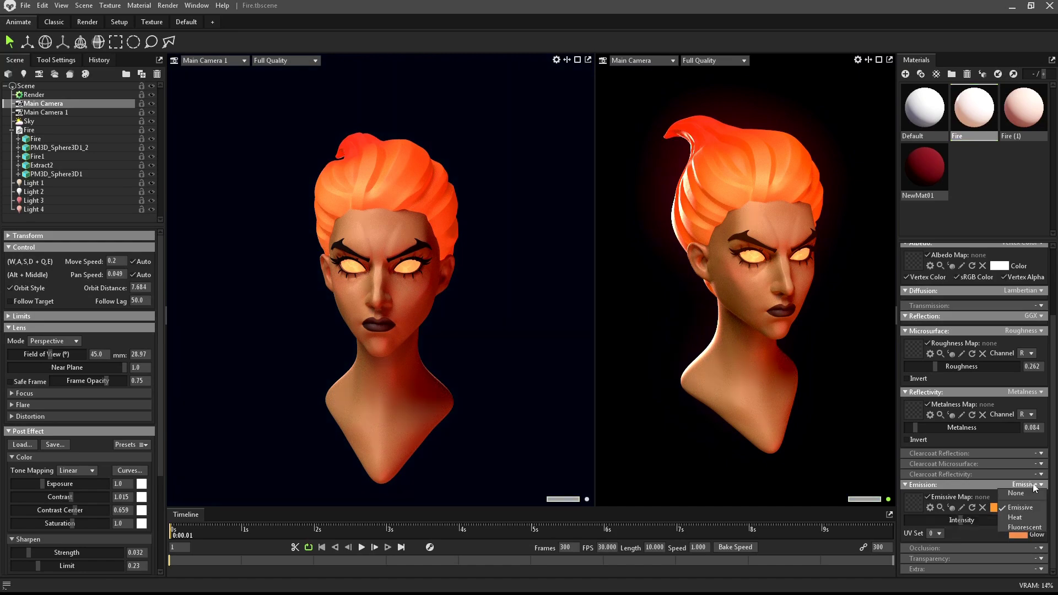
left_click(1019, 508)
scroll(931, 313, "up", 1)
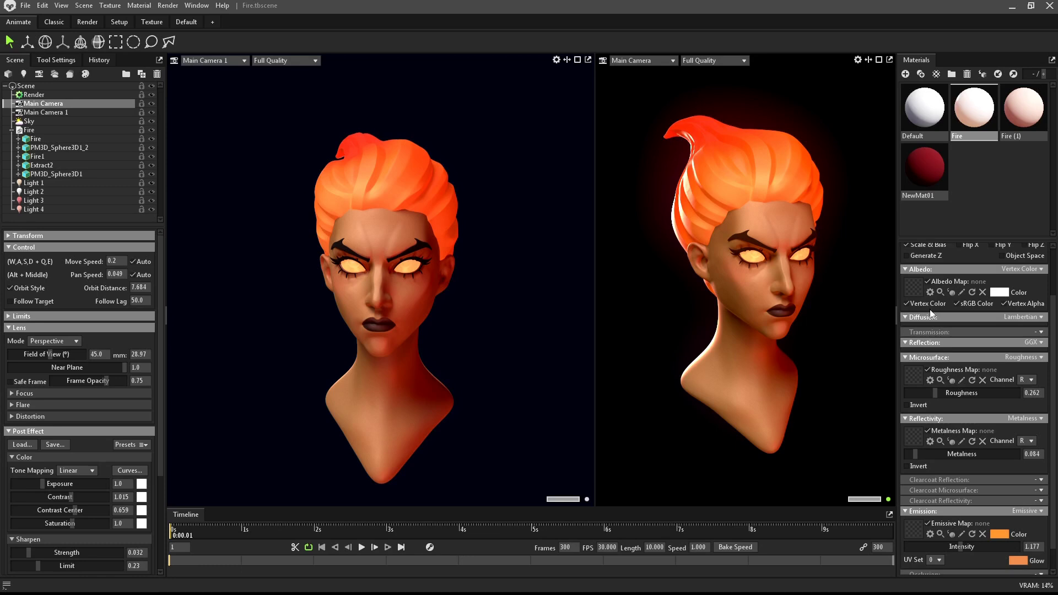
scroll(937, 399, "down", 1)
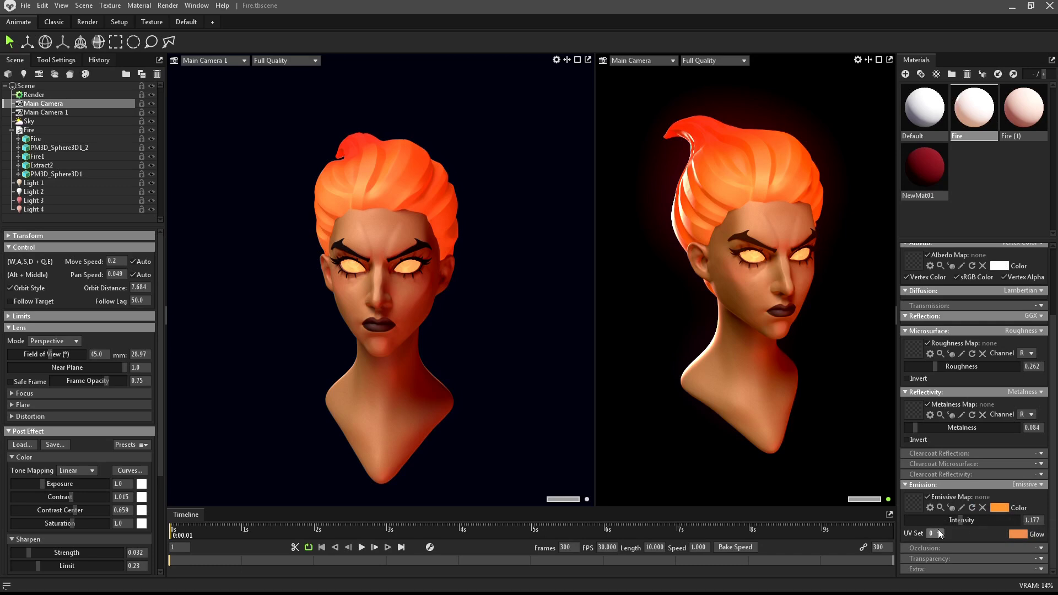
left_click(999, 508)
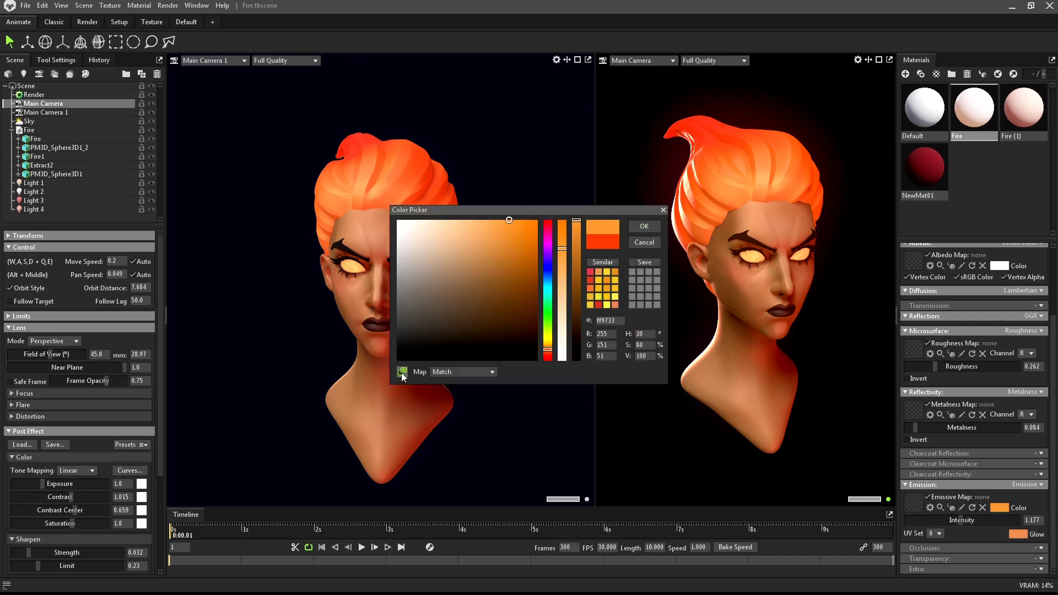
left_click(448, 373)
left_click(457, 187)
left_click(635, 239)
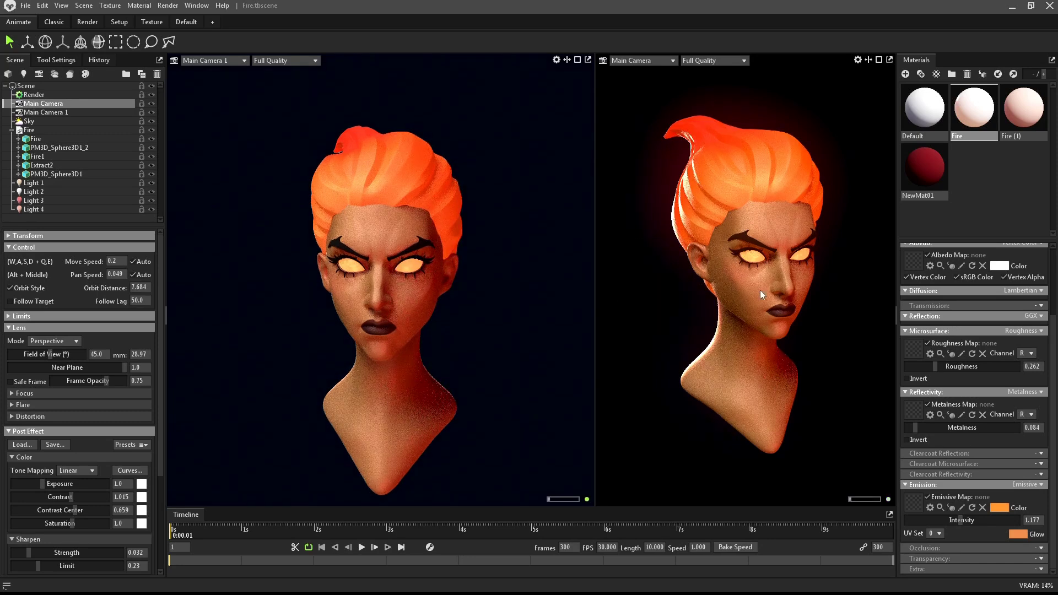
Step: Lower the Fire material's emission intensity to 0.6
scroll(993, 284, "up", 1)
scroll(959, 520, "down", 1)
mouse_move(957, 521)
left_mouse_down()
mouse_move(900, 520)
mouse_move(985, 522)
left_mouse_up()
type("0.6")
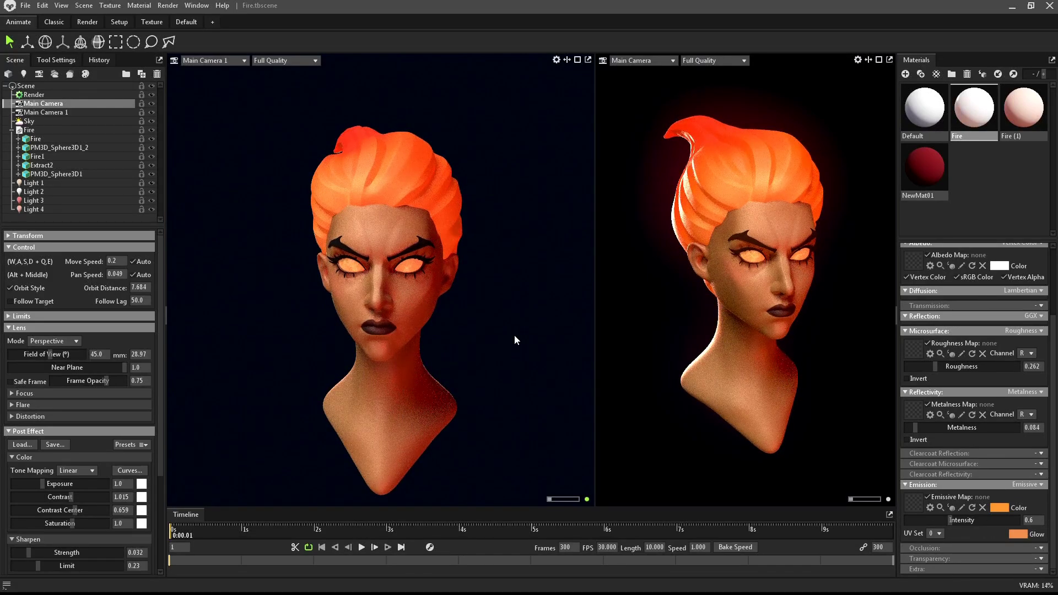
key("Return")
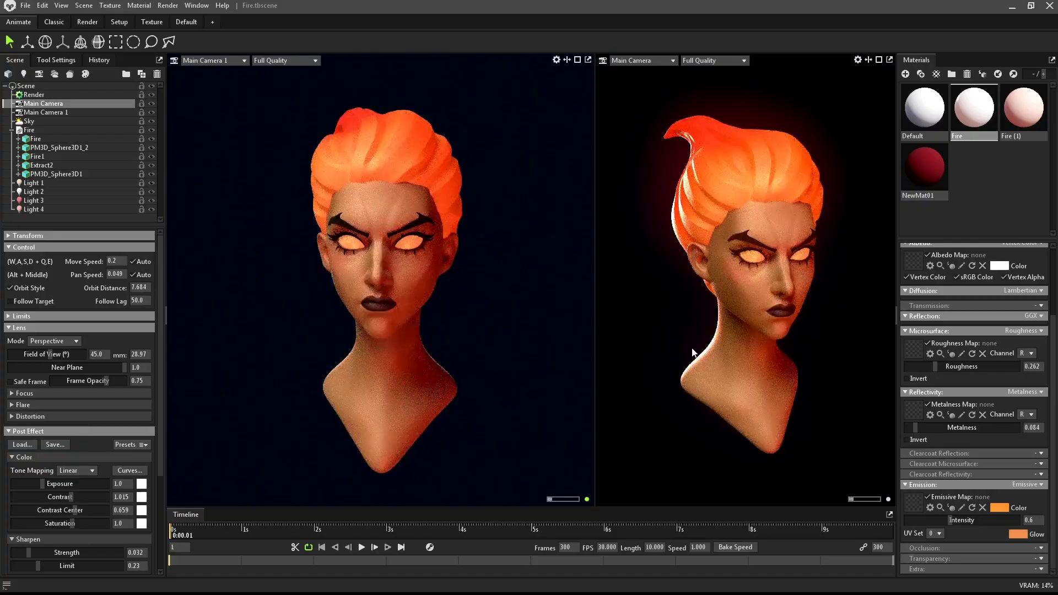
left_click_drag(644, 359, 667, 353)
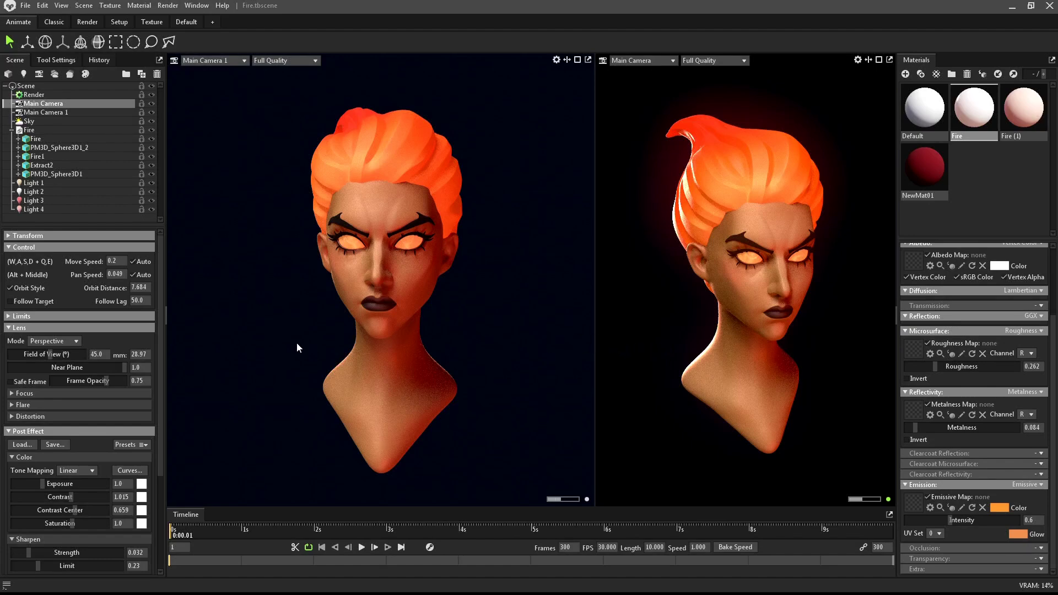
Step: Set the backdrop to dark blue 0a141e and adjust the Default material's roughness to 0.559
left_click(29, 120)
left_click(123, 428)
left_click_drag(520, 345, 507, 349)
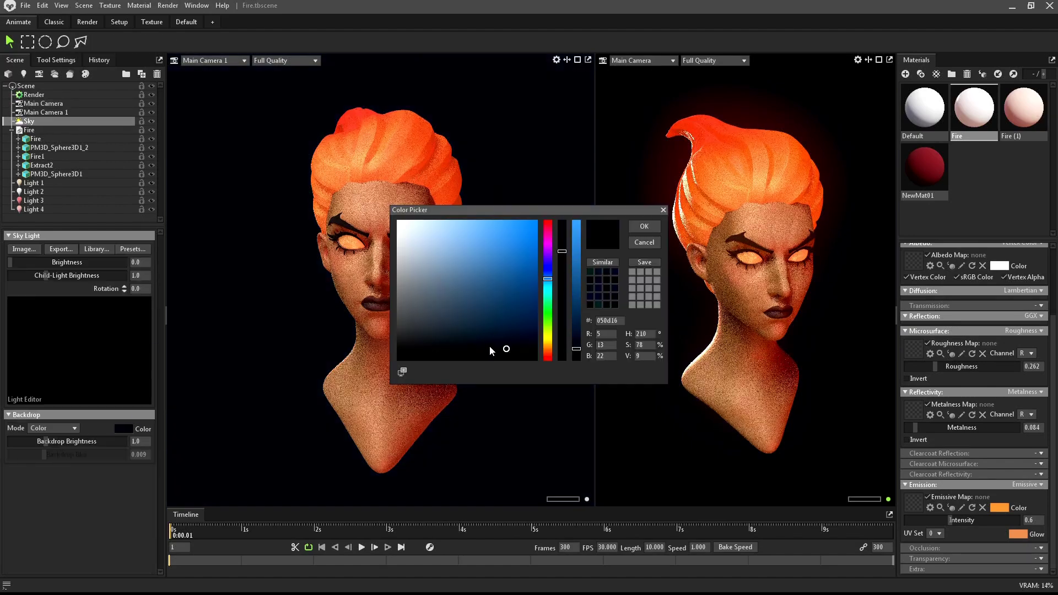
left_click(490, 345)
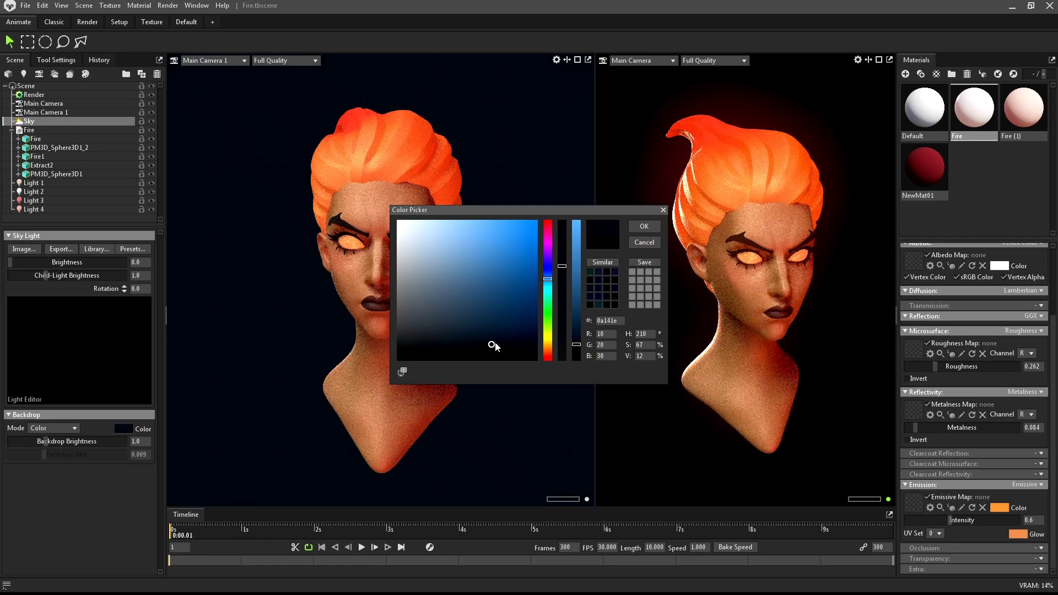
key("Return")
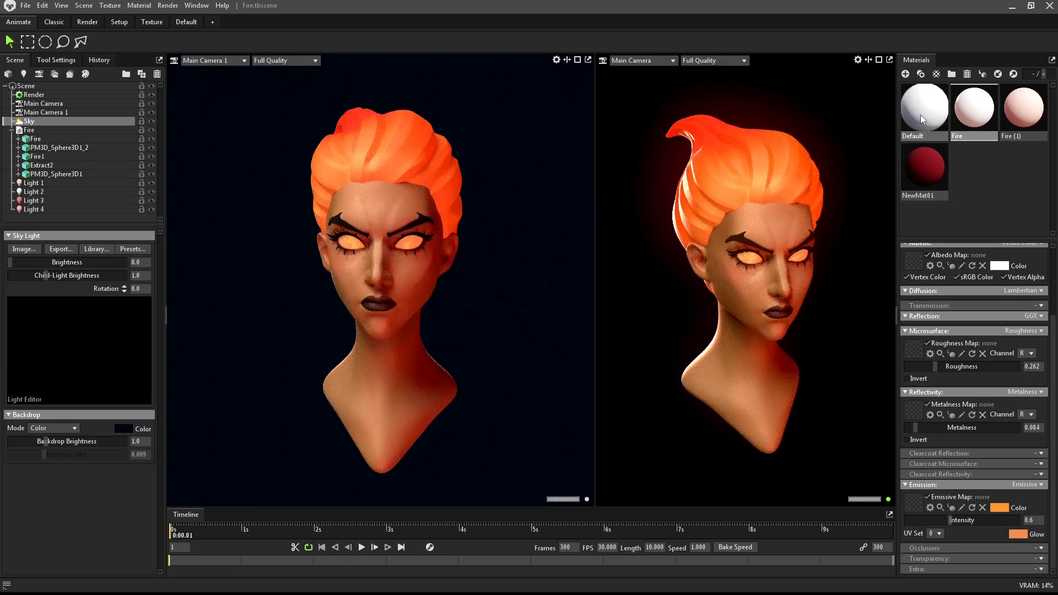
left_click(924, 108)
mouse_move(973, 420)
left_mouse_down()
mouse_move(1021, 428)
mouse_move(968, 425)
left_mouse_up()
Step: Remove the Default material's metalness and lower its roughness to 0.485
left_click_drag(926, 485, 899, 480)
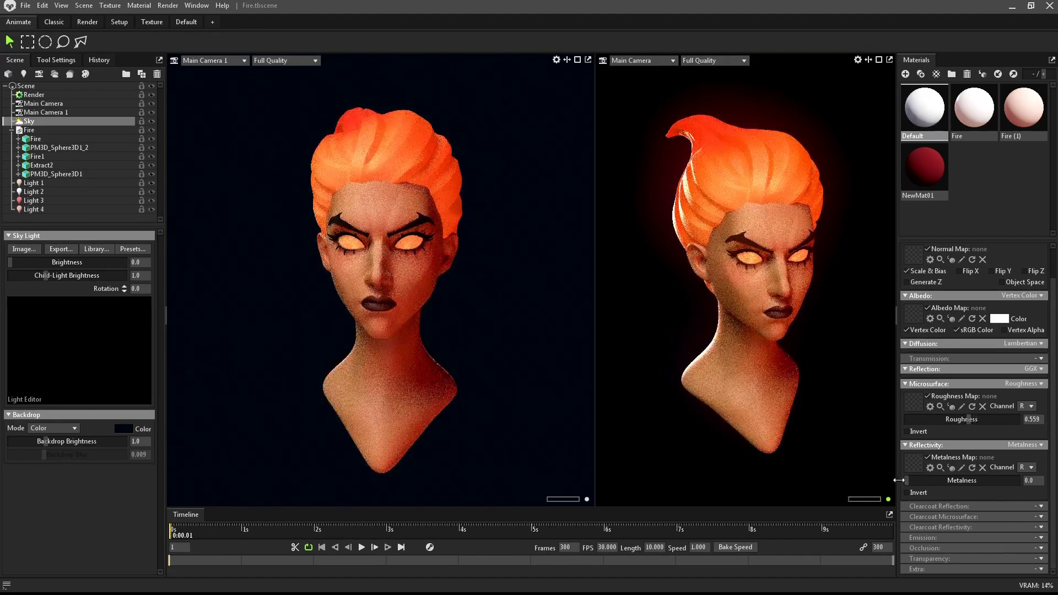
left_click_drag(946, 425, 954, 427)
mouse_move(959, 428)
left_mouse_down()
mouse_move(916, 420)
mouse_move(964, 420)
left_mouse_up()
left_click(664, 320)
Step: Give Fire (1) metalness 0.074 and make the Fire material much glossier
left_click(1024, 108)
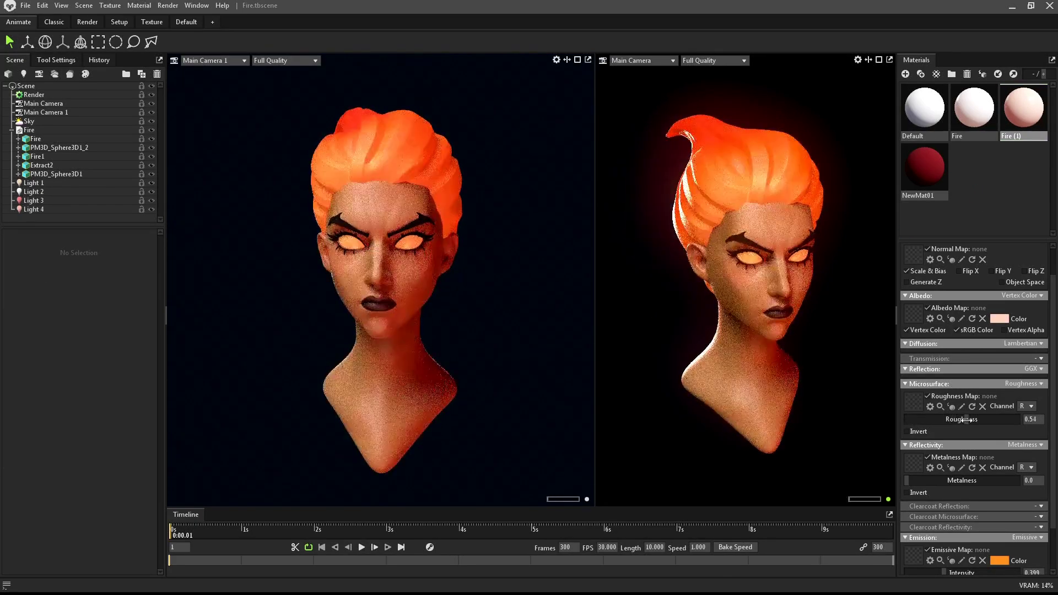
left_click_drag(912, 480, 915, 479)
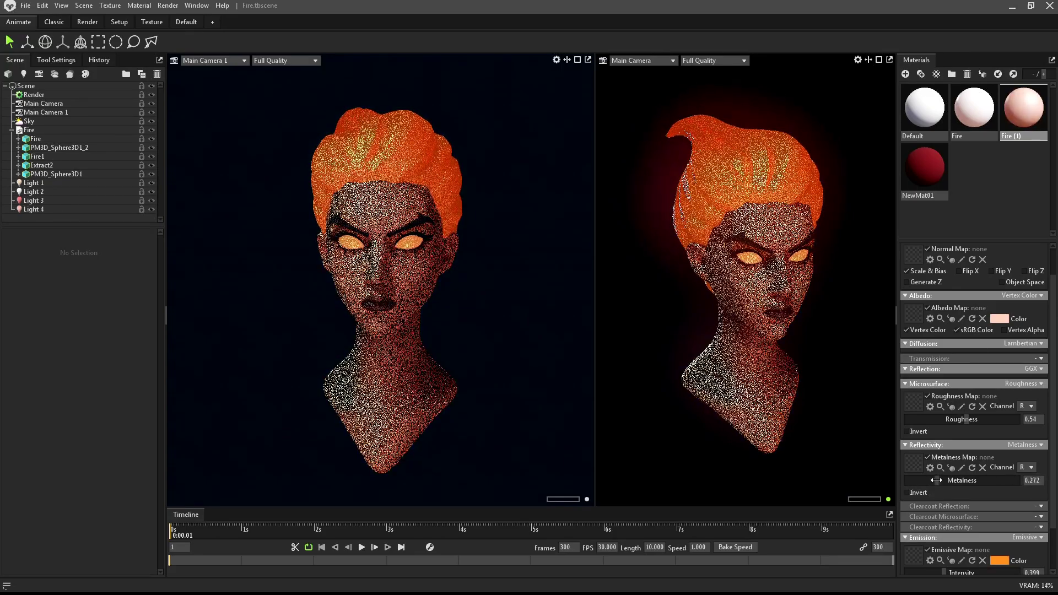
left_click(974, 107)
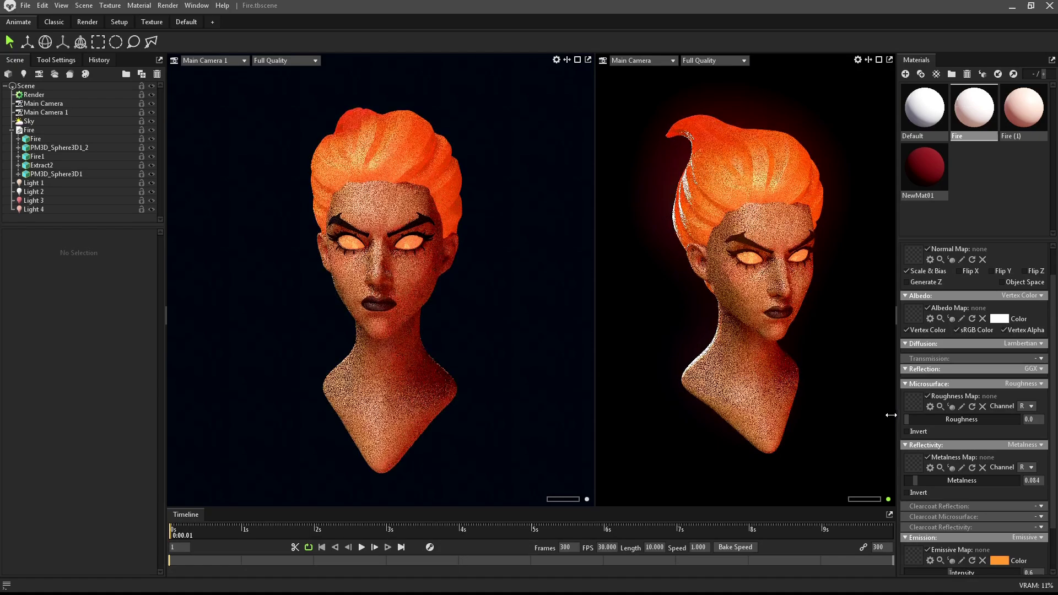
mouse_move(1017, 419)
left_mouse_down()
mouse_move(935, 422)
mouse_move(954, 420)
left_mouse_up()
left_click(1023, 108)
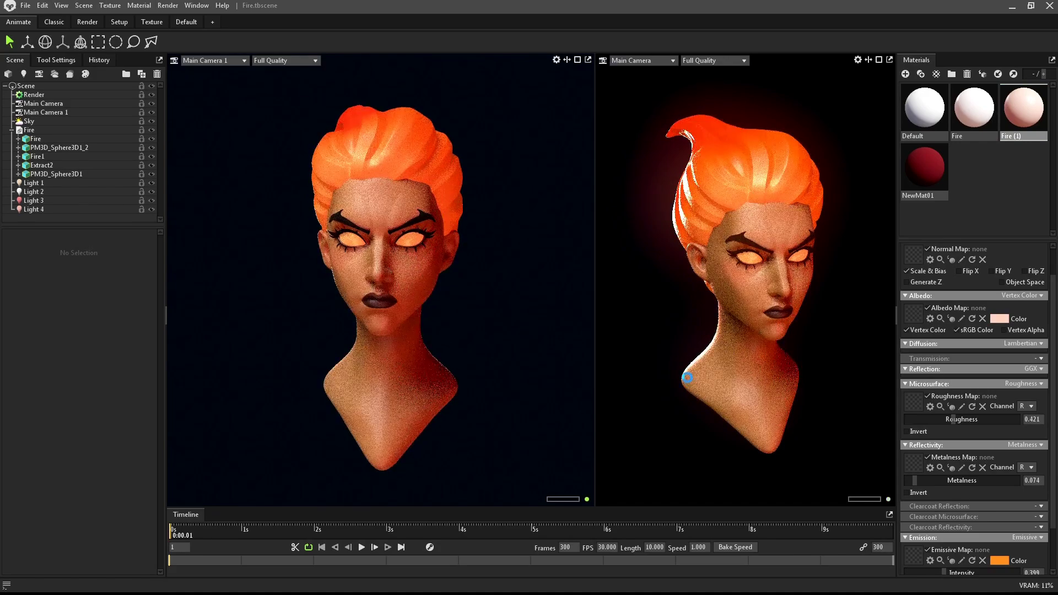
Step: Point the rendered image output path into the Fire project's Render folder
left_click(36, 104)
scroll(155, 375, "down", 5)
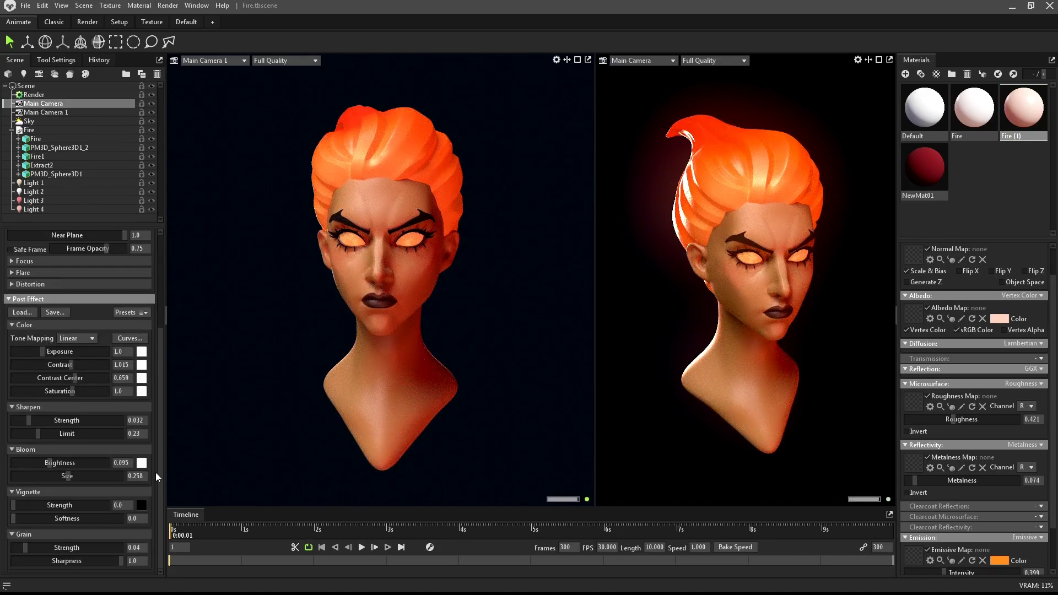
scroll(149, 386, "up", 5)
left_click(28, 87)
scroll(110, 374, "down", 5)
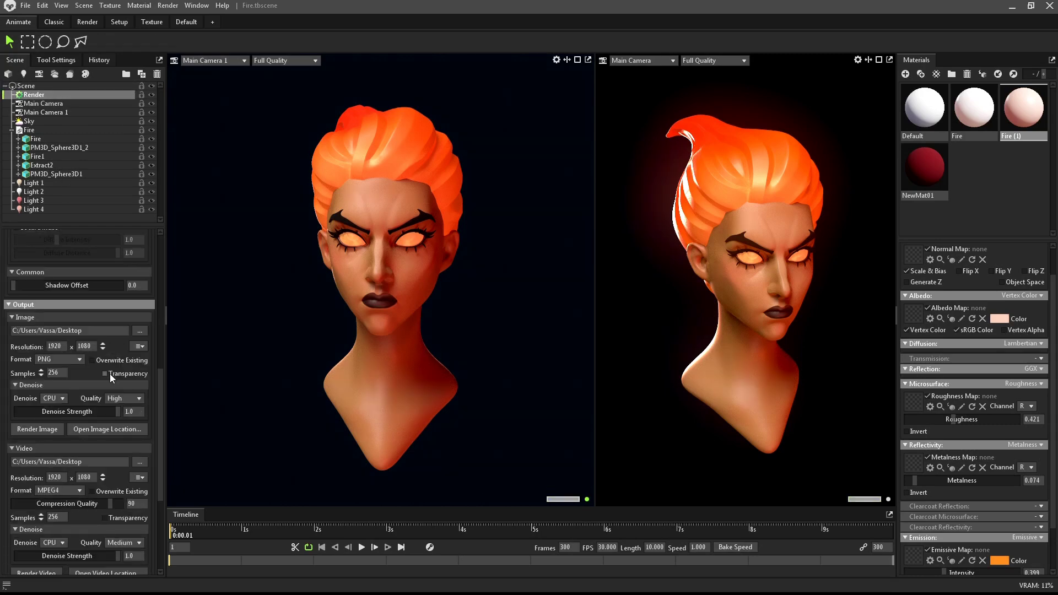
left_click(146, 332)
type("Кутву")
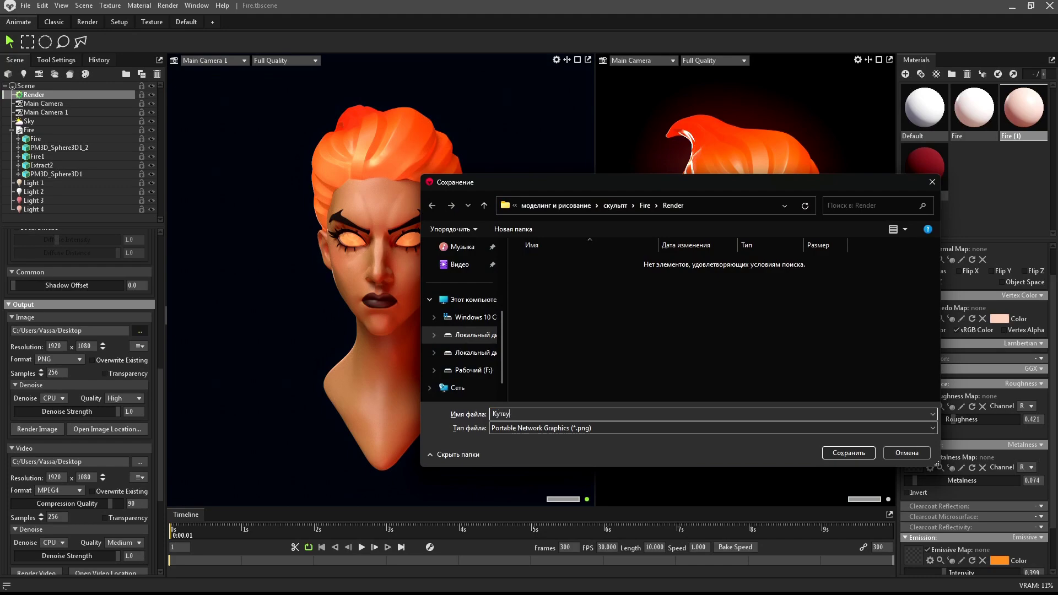
key("Return")
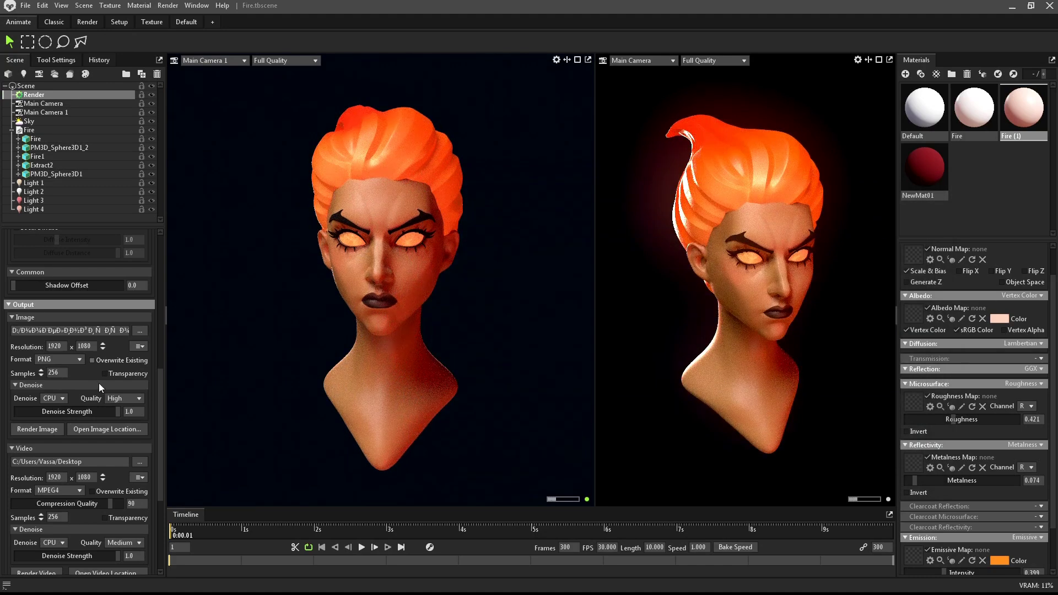
Step: Save the rendered video as Video.mp4 in the same Render folder
left_click(142, 461)
type("Fire")
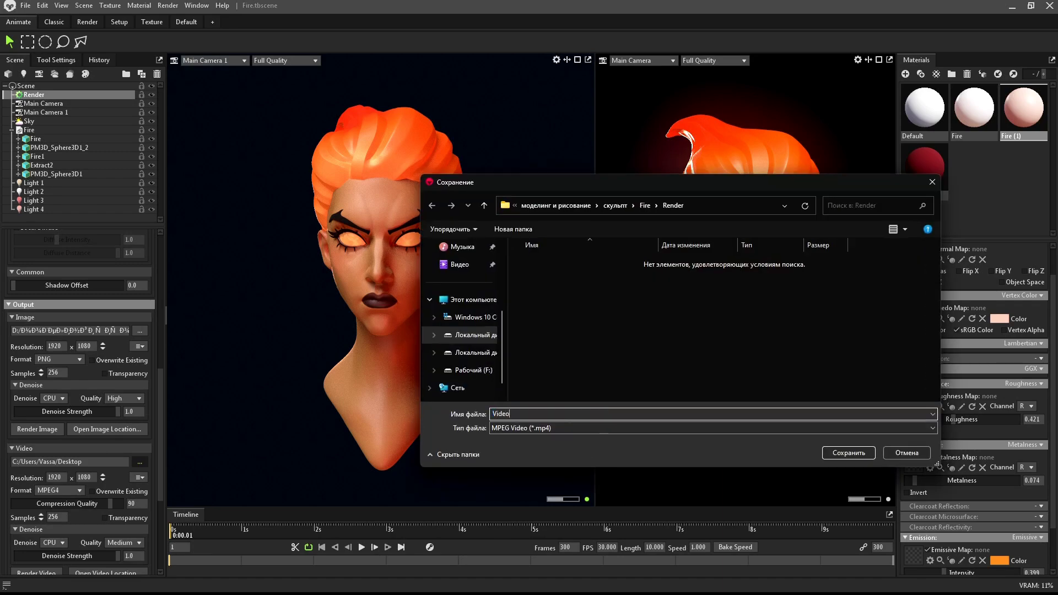
key("Return")
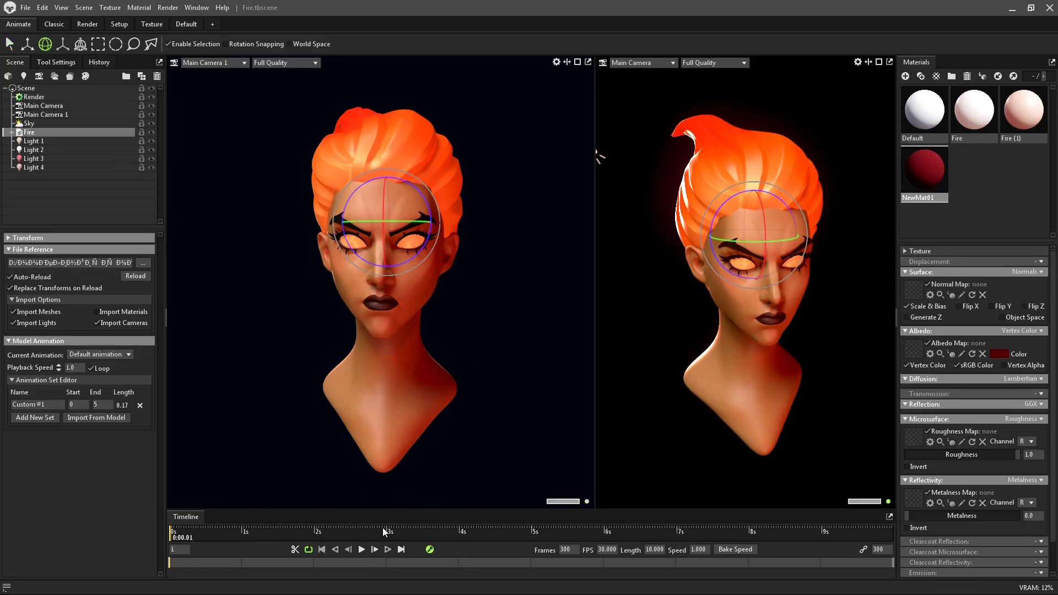
Step: At the 3-second mark, rotate the head to about -68 degrees, preview the turn, then rewind to frame 0
left_click(387, 531)
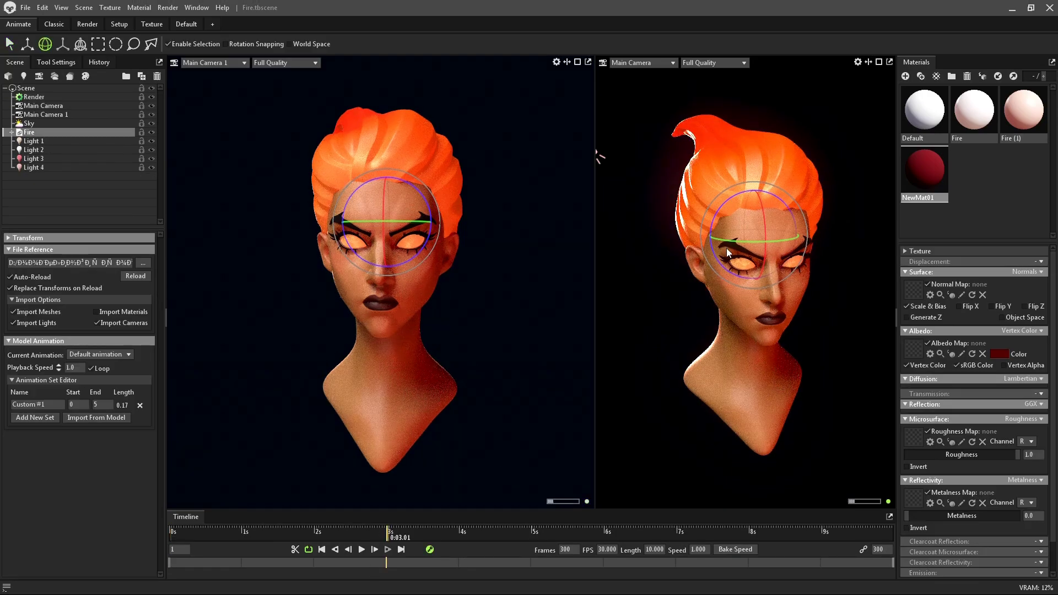
left_click_drag(729, 244, 882, 512)
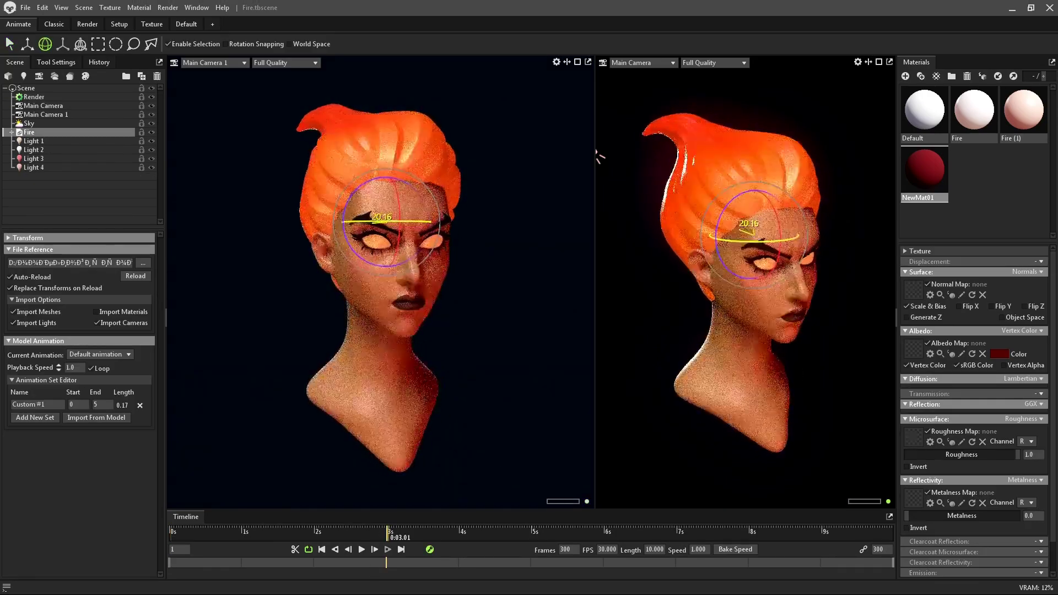
mouse_move(748, 244)
left_mouse_down()
mouse_move(797, 236)
mouse_move(743, 252)
left_mouse_up()
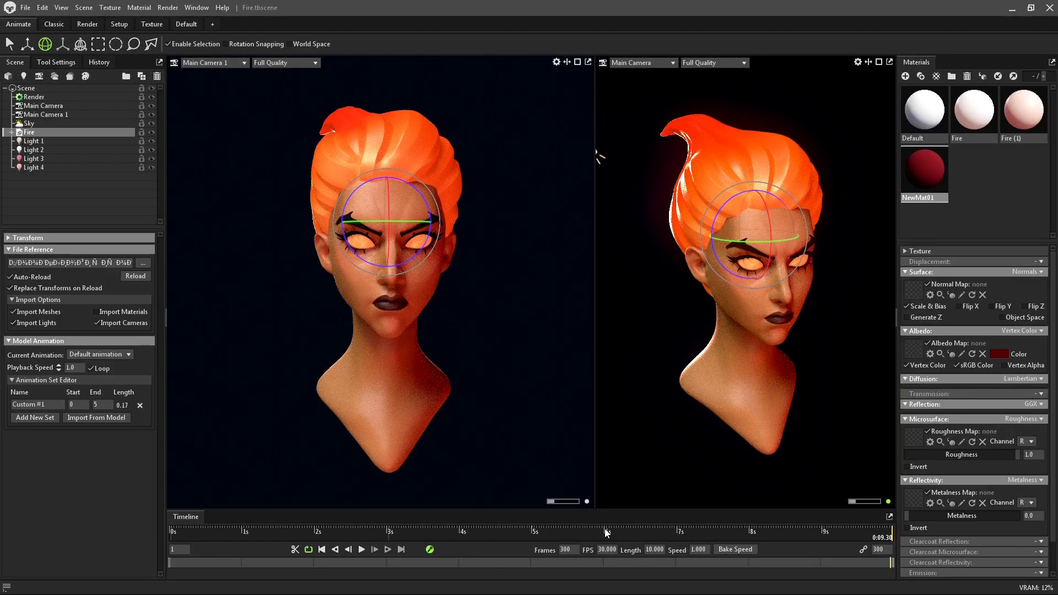
left_click_drag(743, 243, 796, 227)
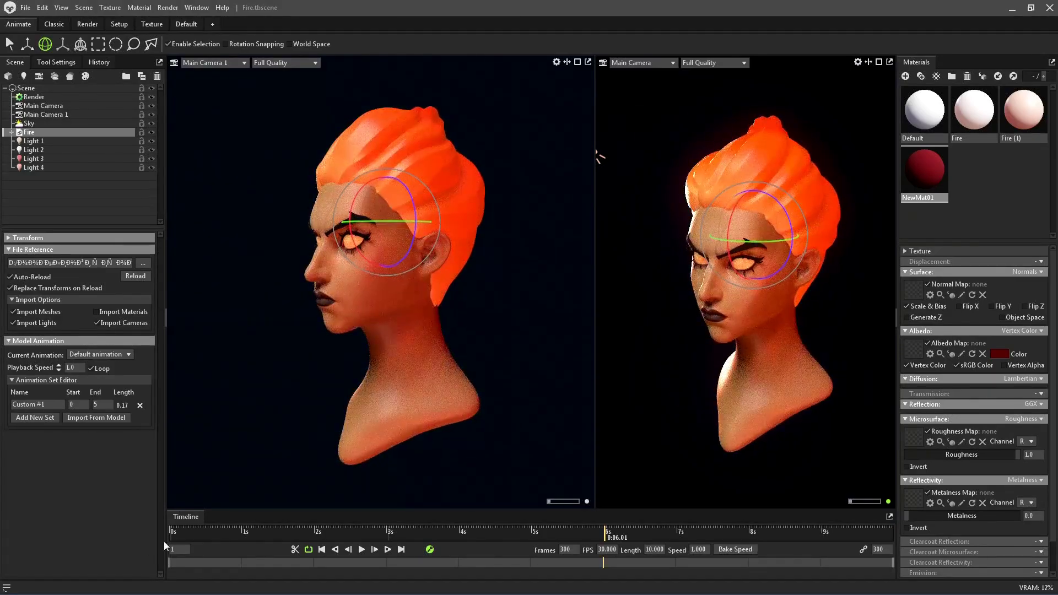
left_click(244, 534)
mouse_move(255, 536)
left_mouse_down()
mouse_move(904, 511)
mouse_move(172, 538)
left_mouse_up()
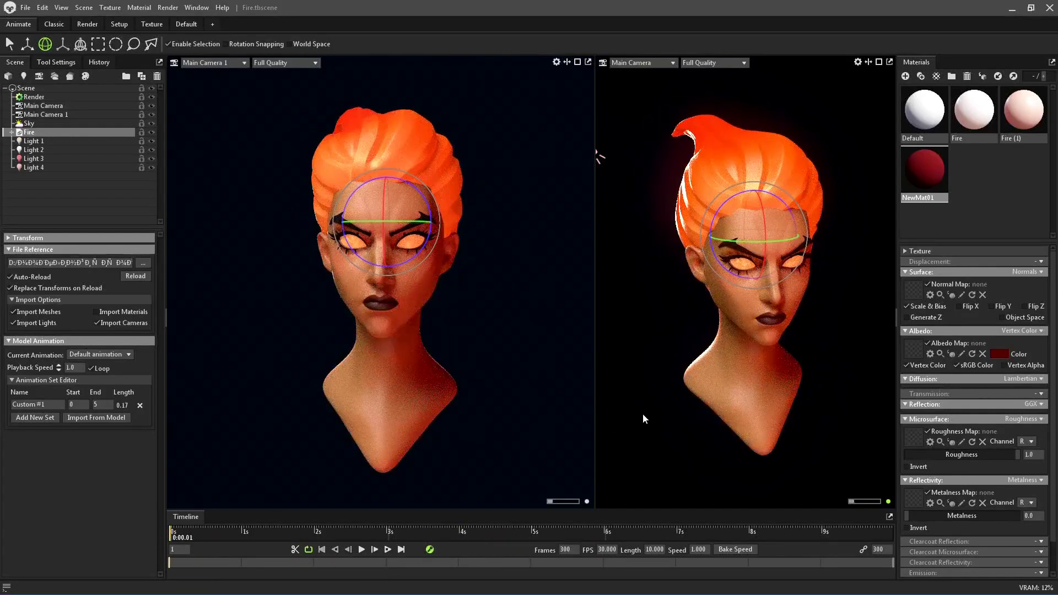
left_click(645, 422)
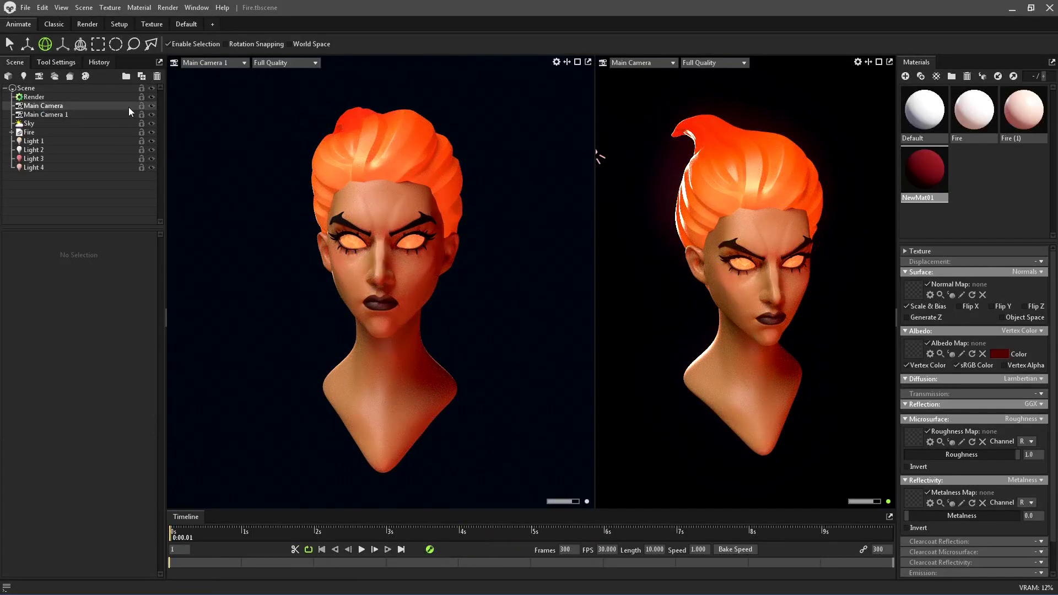
key("q")
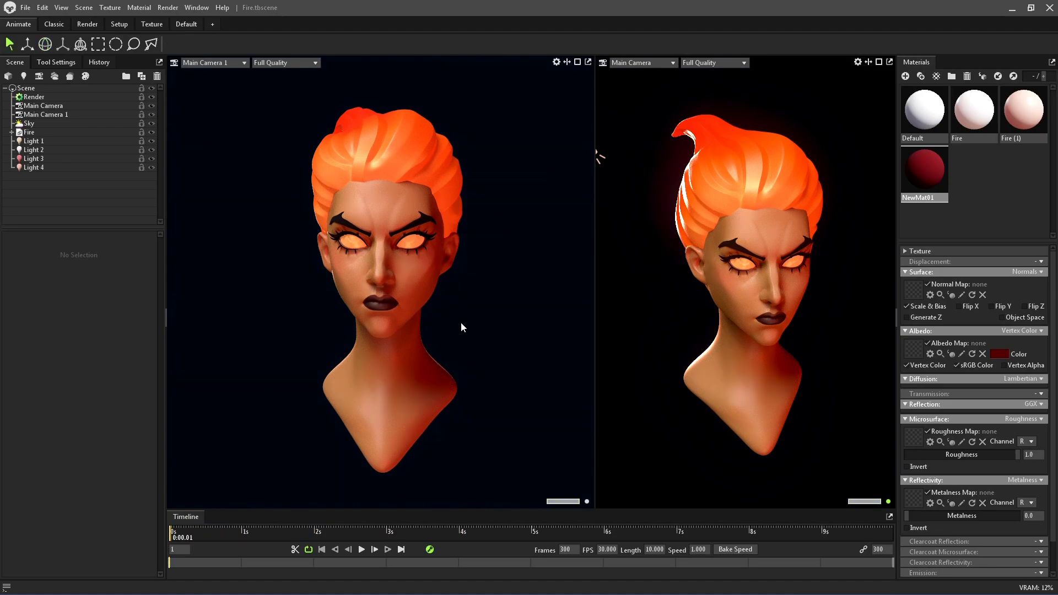
left_click(741, 273)
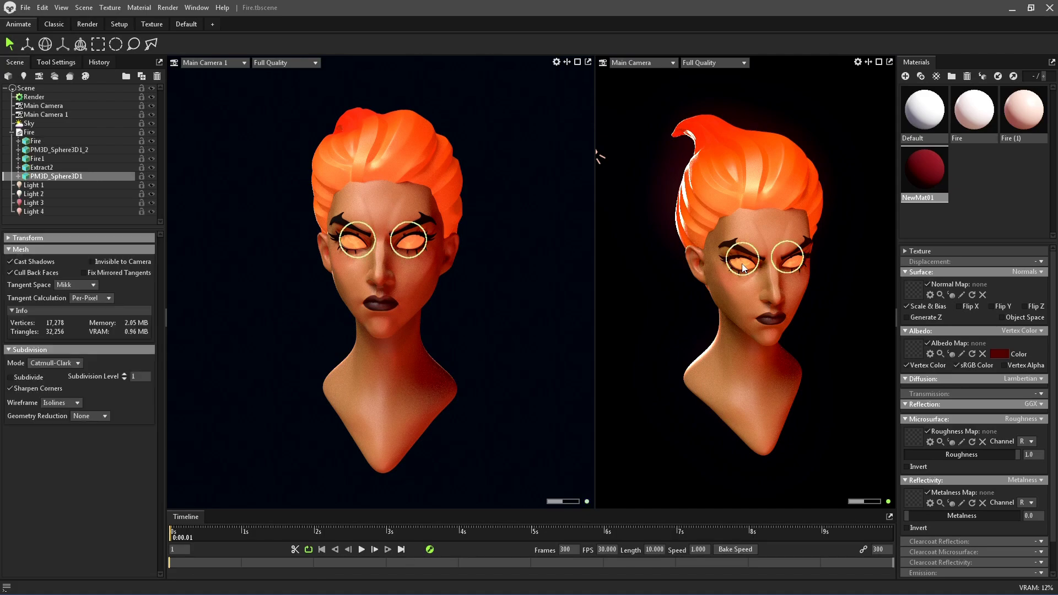
key("e")
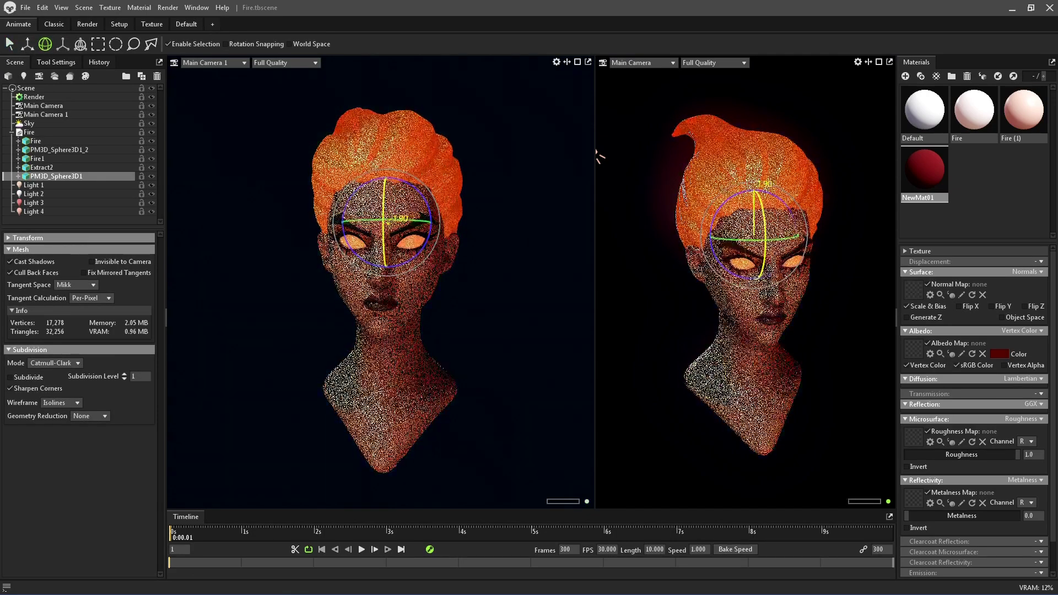
key("q")
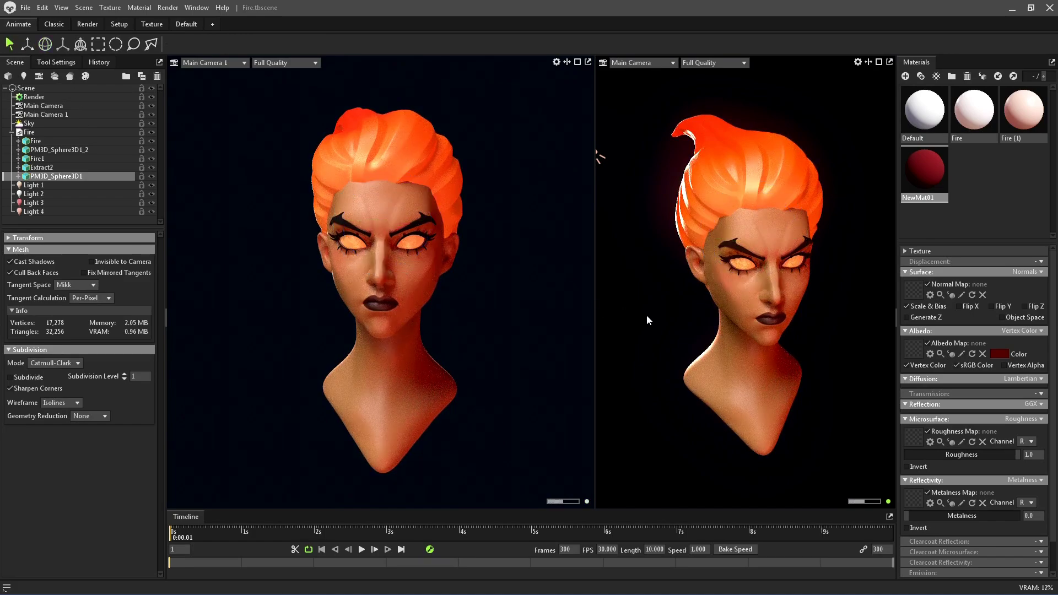
key("Escape")
left_click(11, 132)
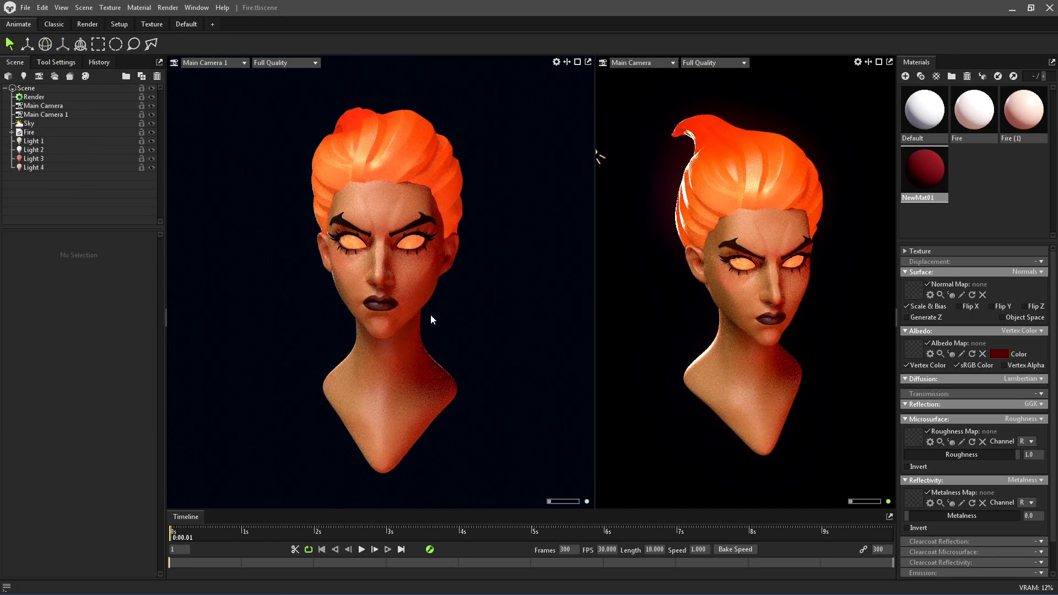
Step: In the Main Camera's Post Effect section, set Vignette Strength 0.72 and Grain Strength 0.05
left_click(43, 105)
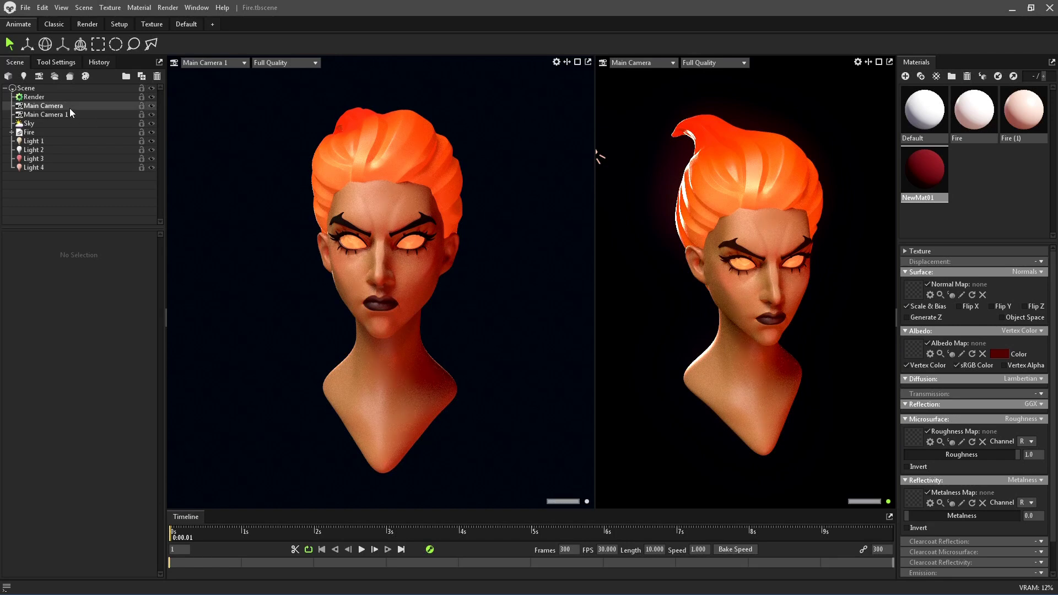
scroll(161, 393, "down", 3)
scroll(161, 392, "down", 3)
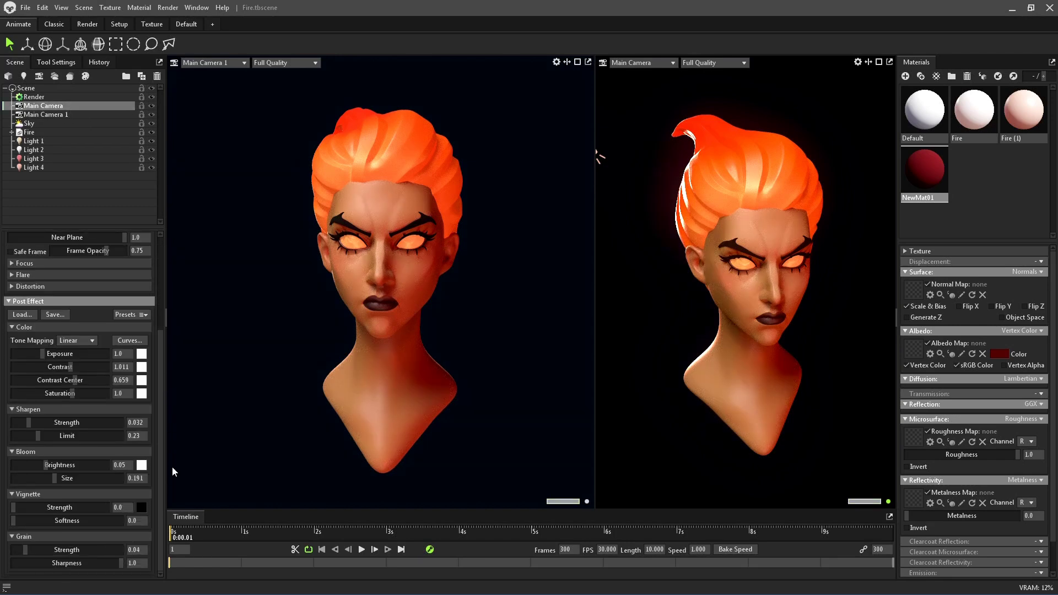
scroll(169, 415, "up", 3)
scroll(159, 467, "down", 2)
scroll(152, 489, "down", 1)
left_click_drag(14, 507, 70, 508)
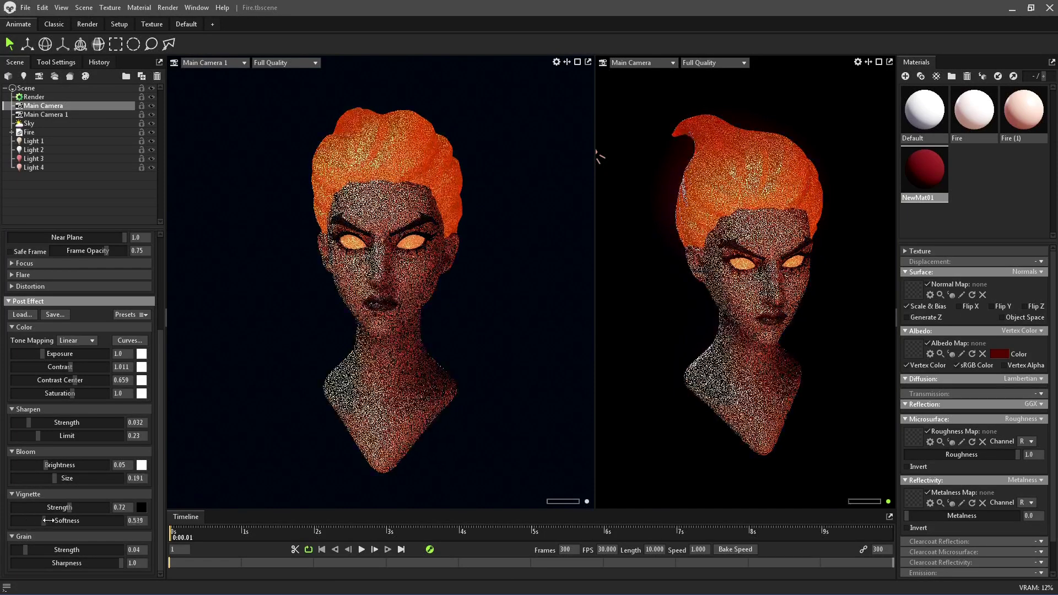
mouse_move(25, 550)
left_mouse_down()
mouse_move(118, 550)
mouse_move(23, 551)
left_mouse_up()
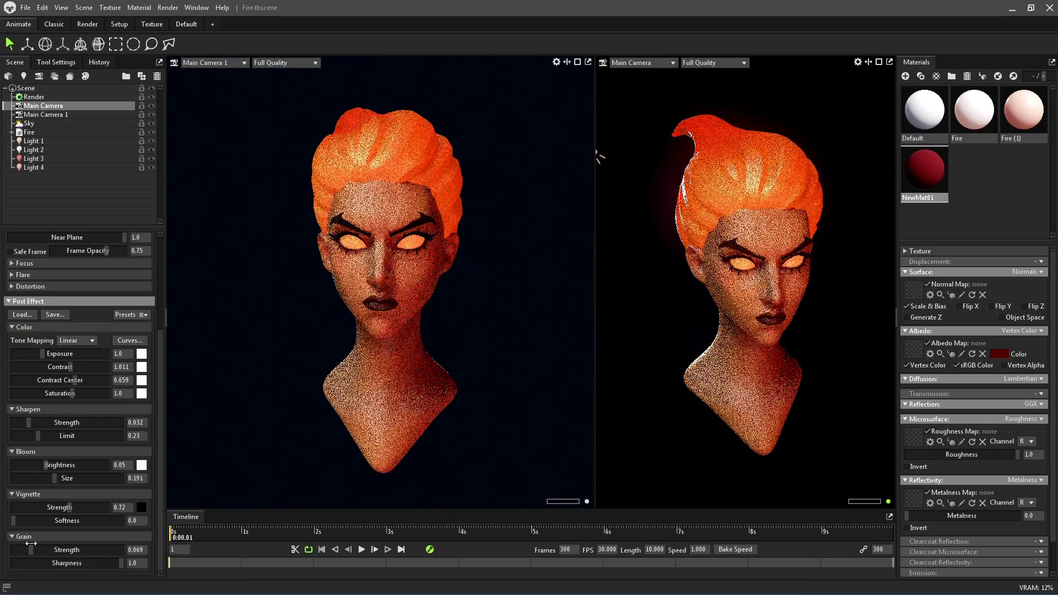
left_click(149, 549)
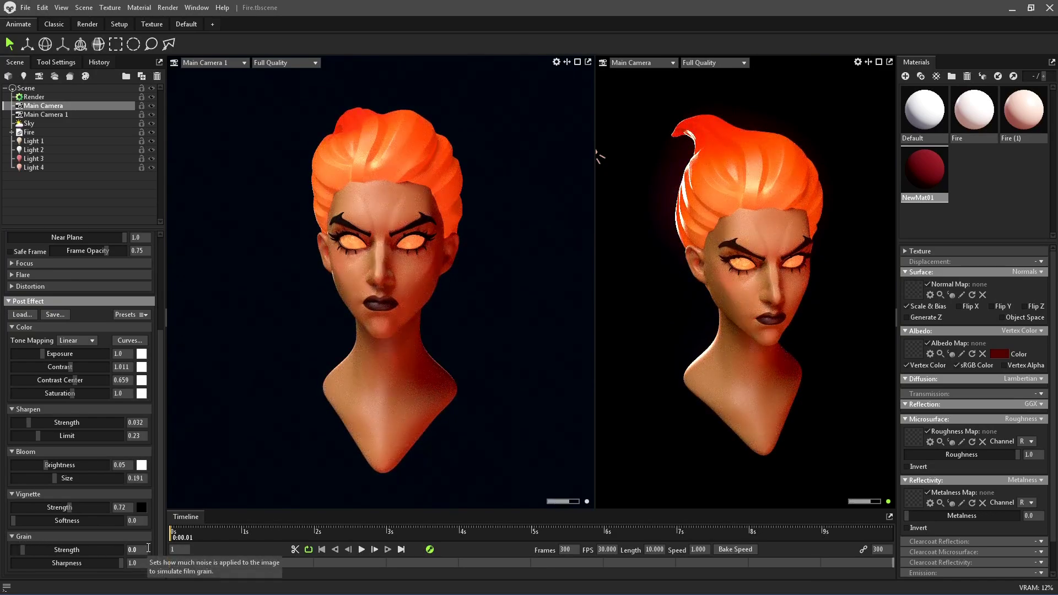
type("5")
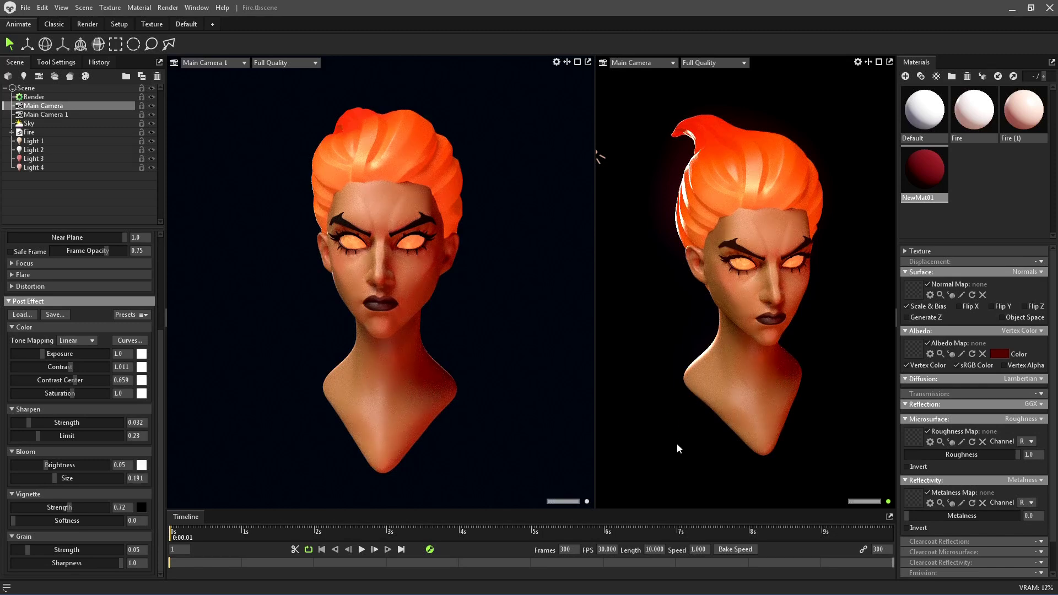
Step: Raise Light 2's brightness to about 5.337 and shrink its diameter to 12.61
left_click(50, 149)
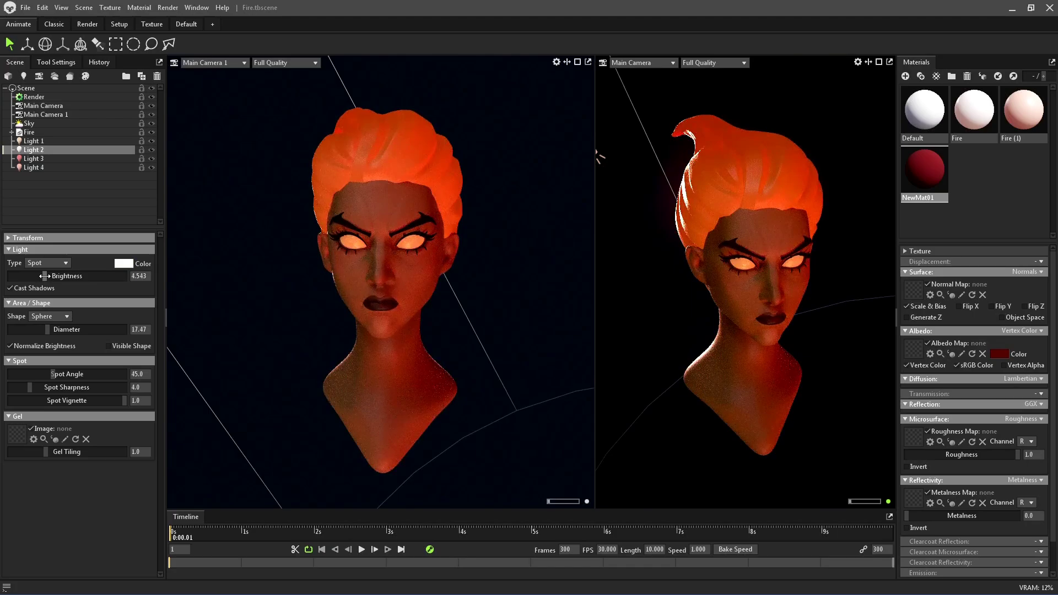
left_click_drag(48, 280, 50, 282)
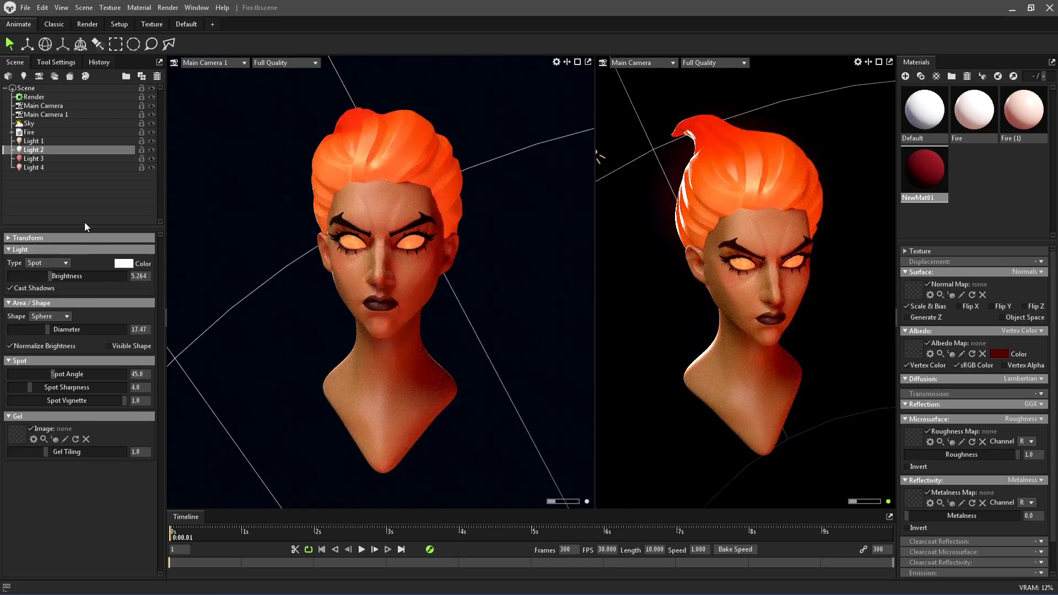
mouse_move(47, 329)
left_mouse_down()
mouse_move(22, 325)
mouse_move(44, 323)
left_mouse_up()
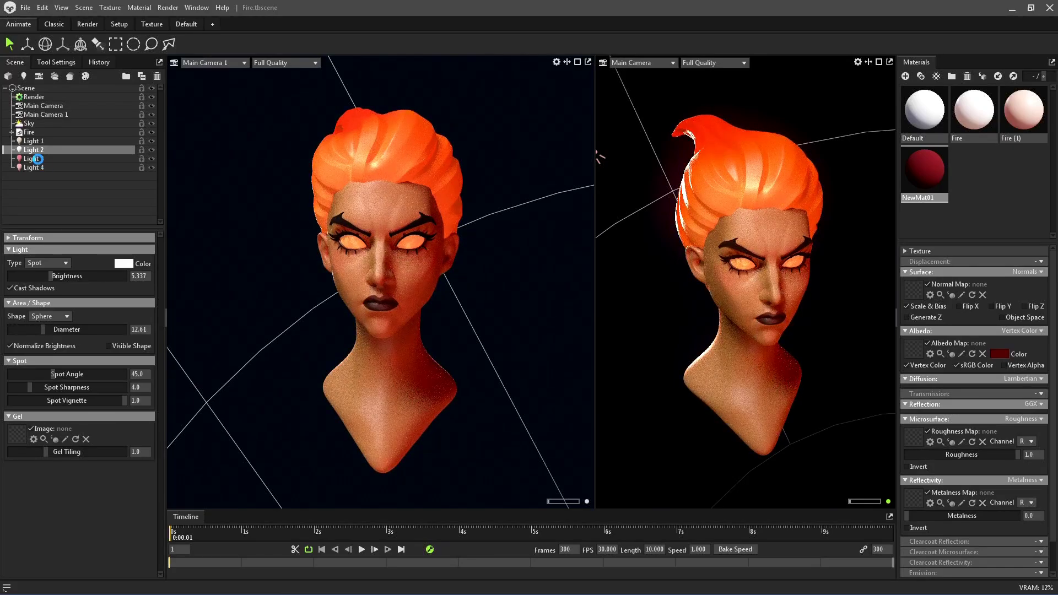